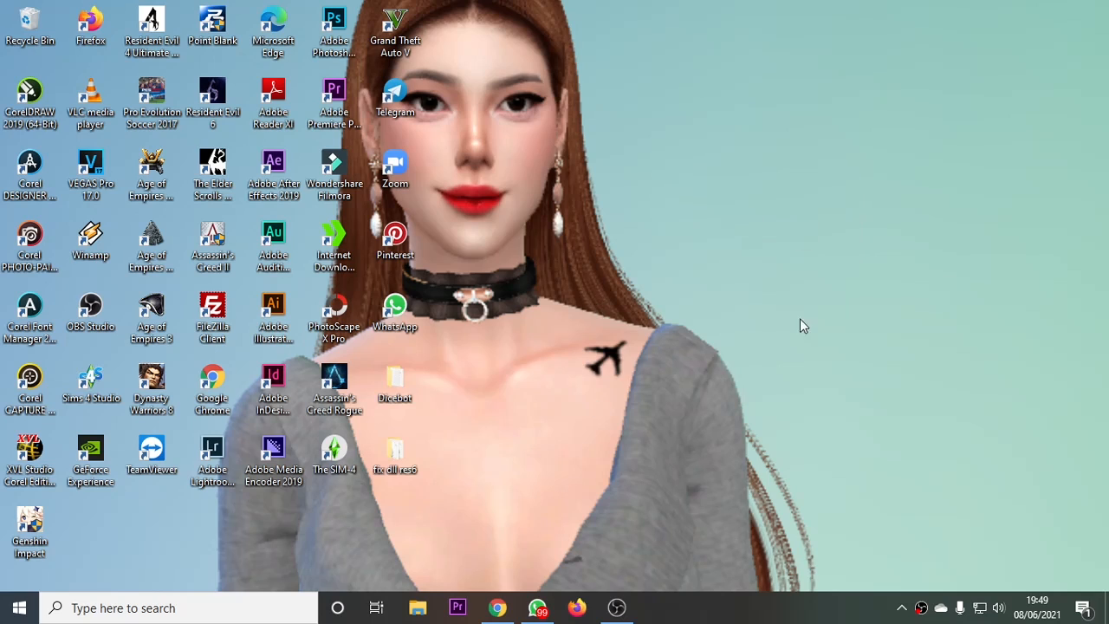
# - Switch to Chrome and open the ARTIKEL BLOGGER PREMIUM 2021 folder in the shared MediaFire bonus package
pyautogui.rightClick(725, 72)
pyautogui.click(774, 119)
pyautogui.click(498, 607)
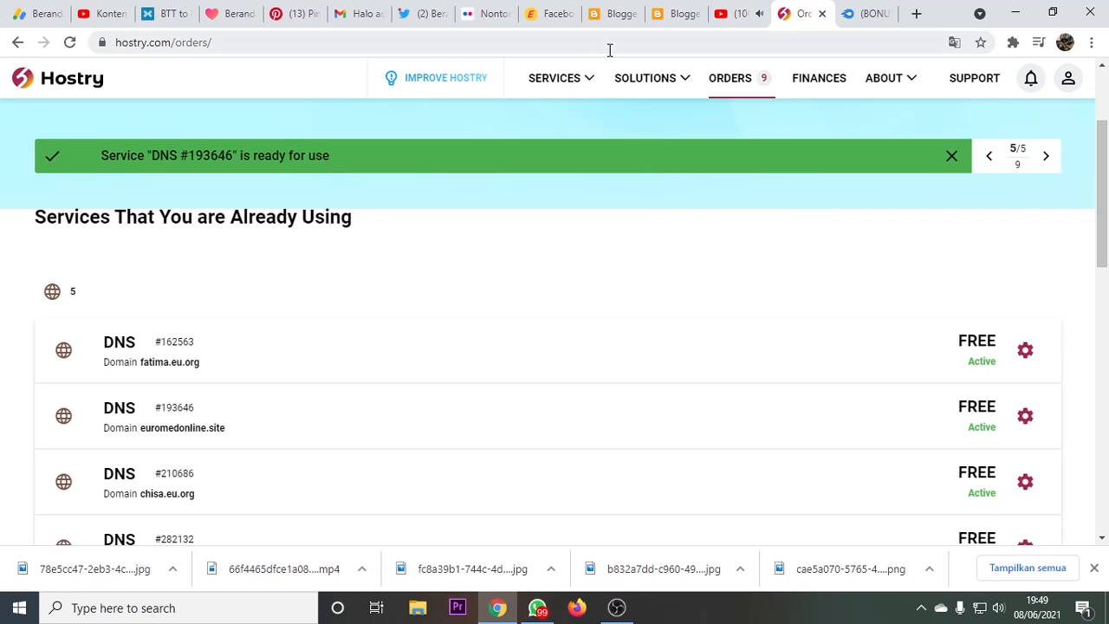
pyautogui.click(866, 13)
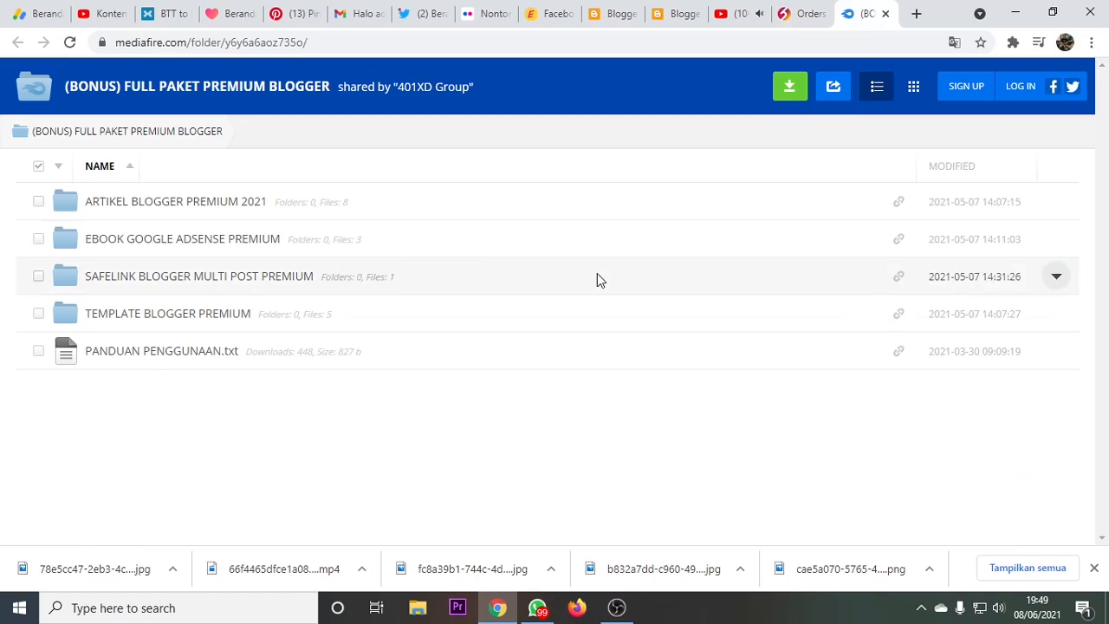
pyautogui.click(121, 208)
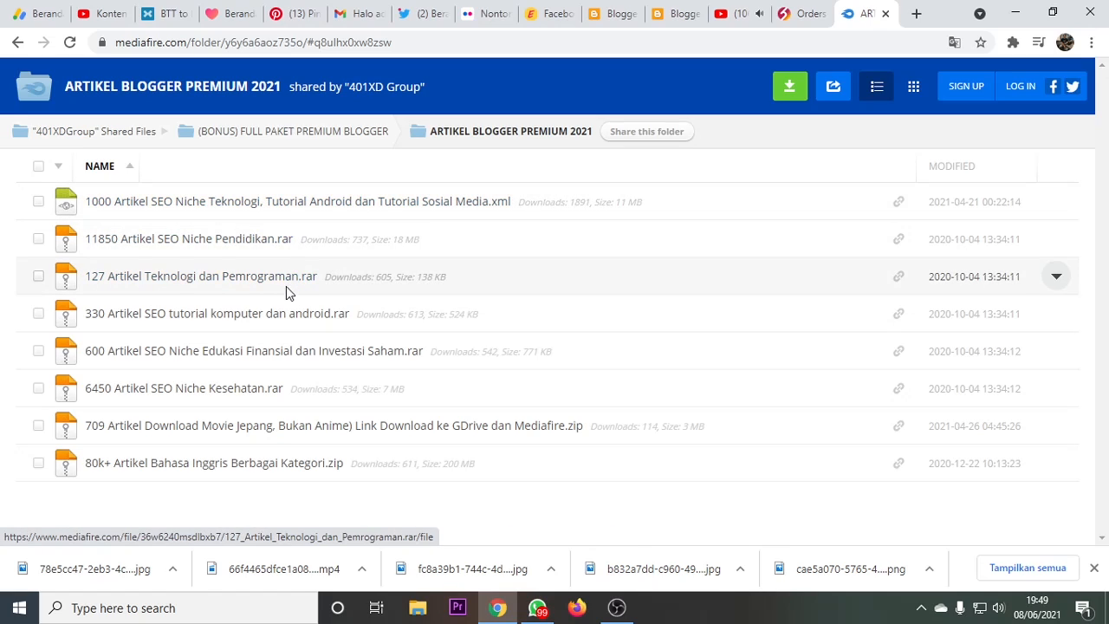
# - Download 80k+ Artikel Bahasa Inggris Berbagai Kategori.zip, then close the ad pop-up and the file's download page
pyautogui.click(223, 472)
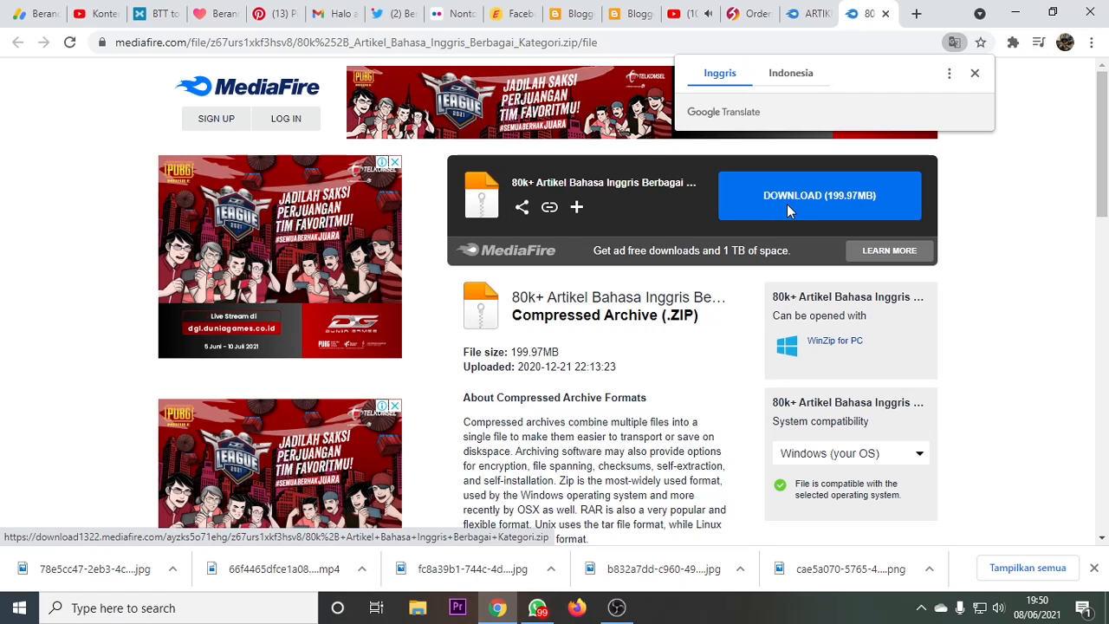
pyautogui.click(787, 203)
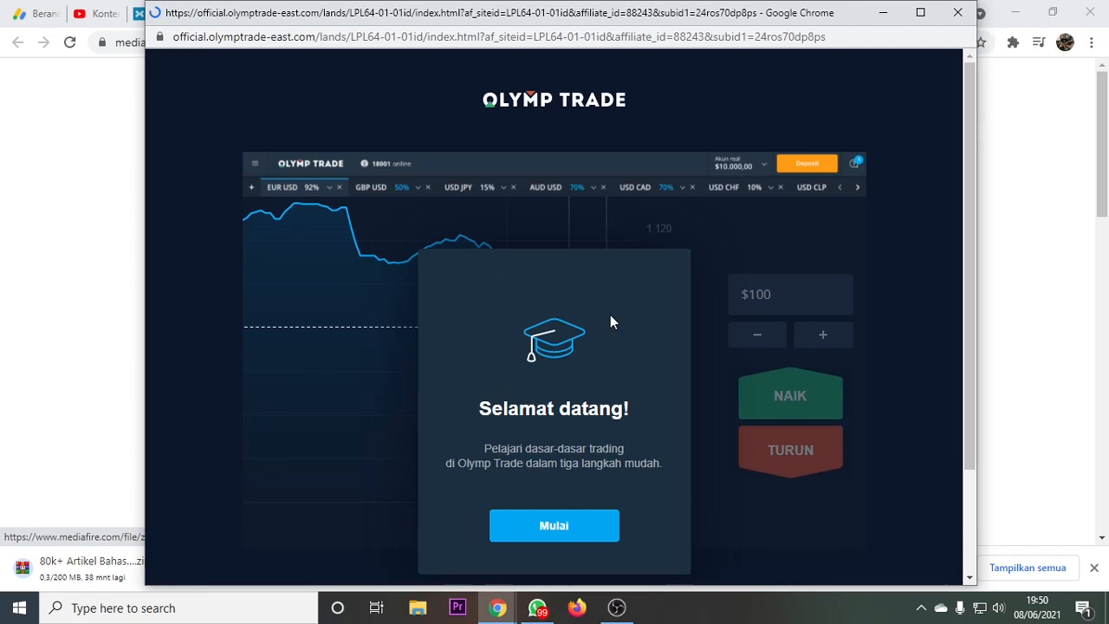
pyautogui.click(957, 12)
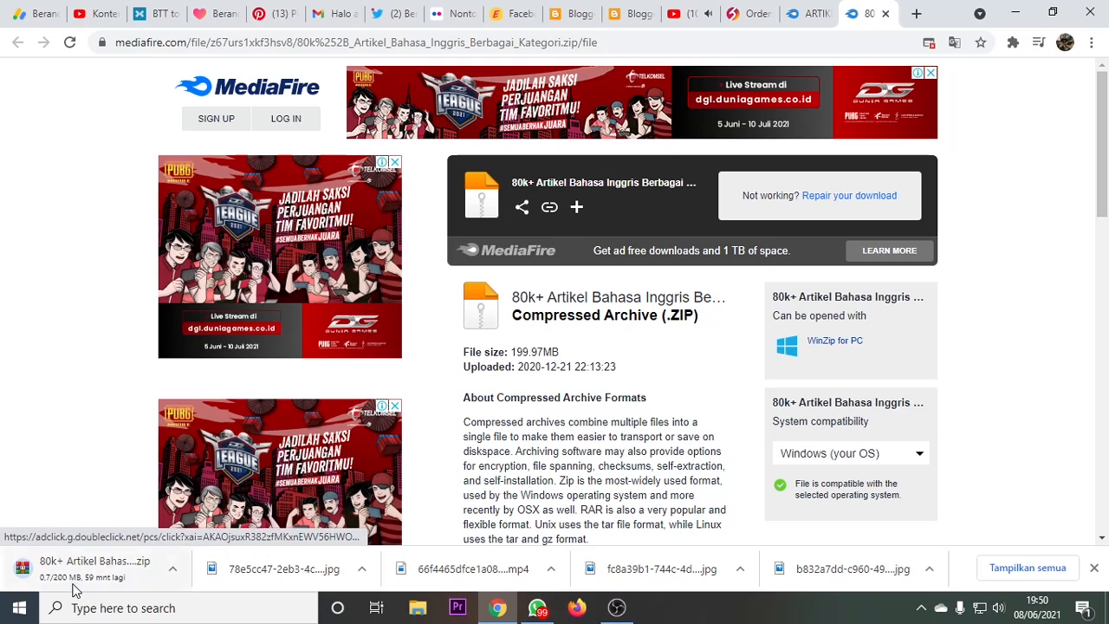
pyautogui.click(884, 15)
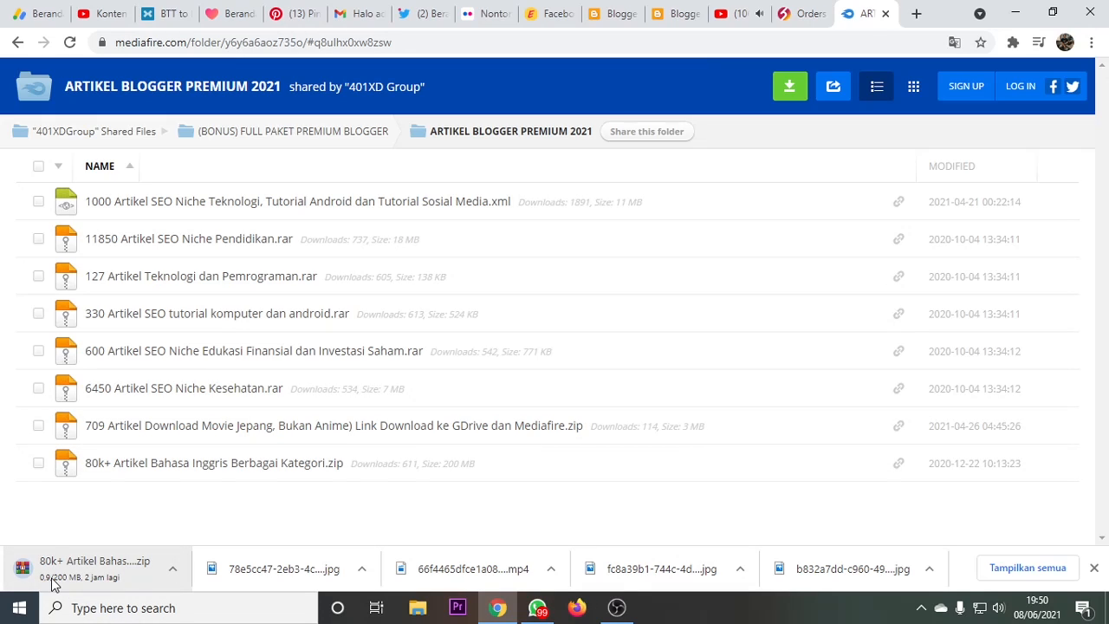
# - Examine the Vera Coeg blog's statistics and its list of posts in Blogger
pyautogui.click(805, 15)
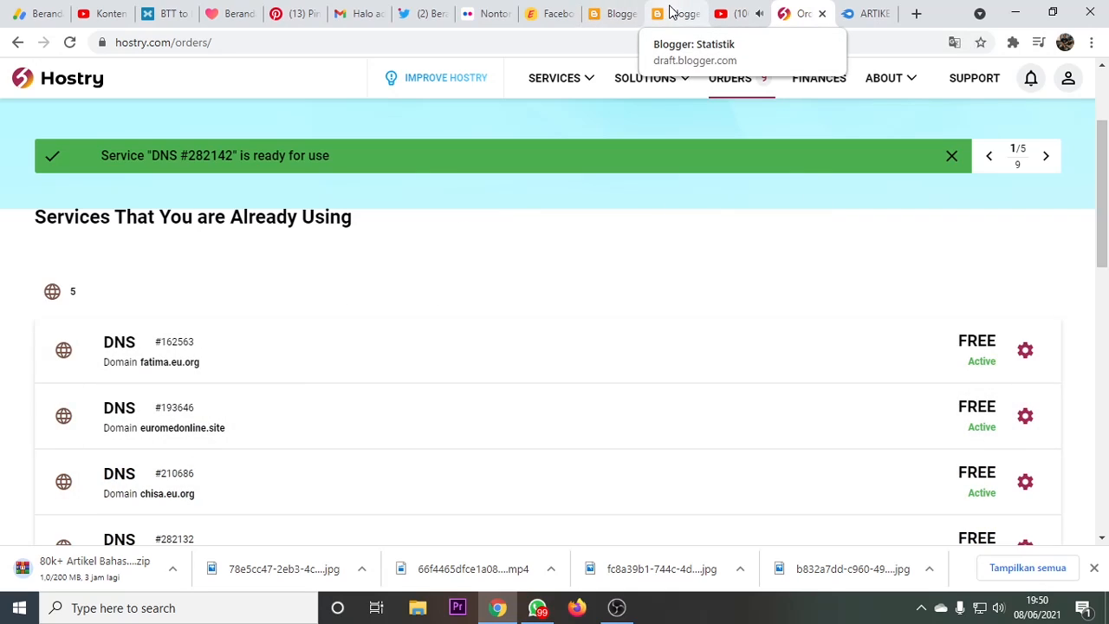
pyautogui.click(672, 13)
pyautogui.scroll(4, 522, 255)
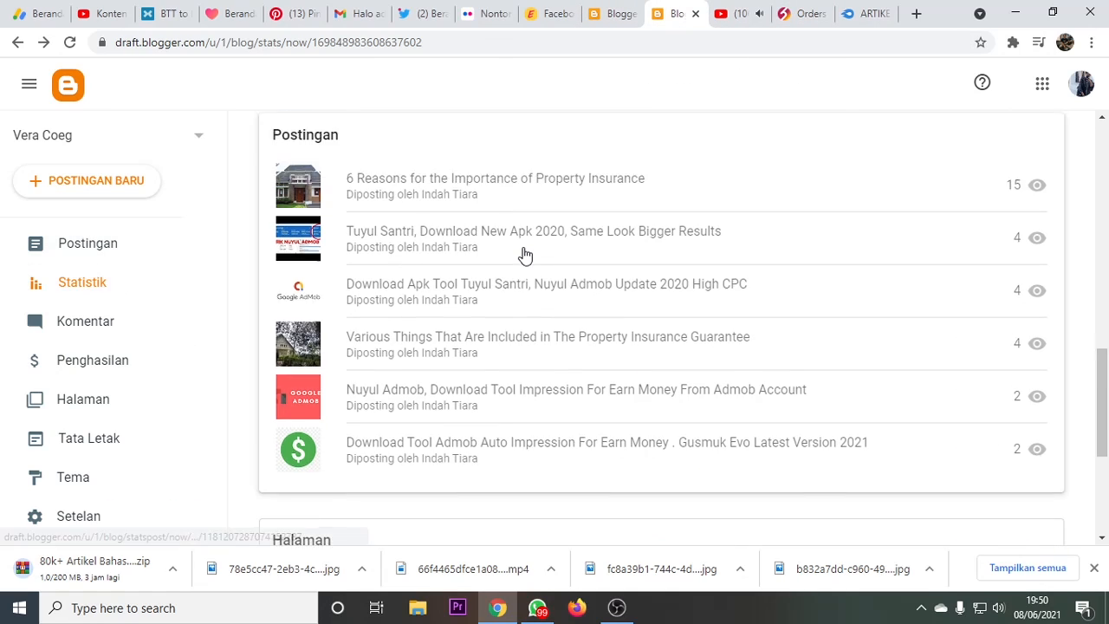
pyautogui.scroll(3, 457, 248)
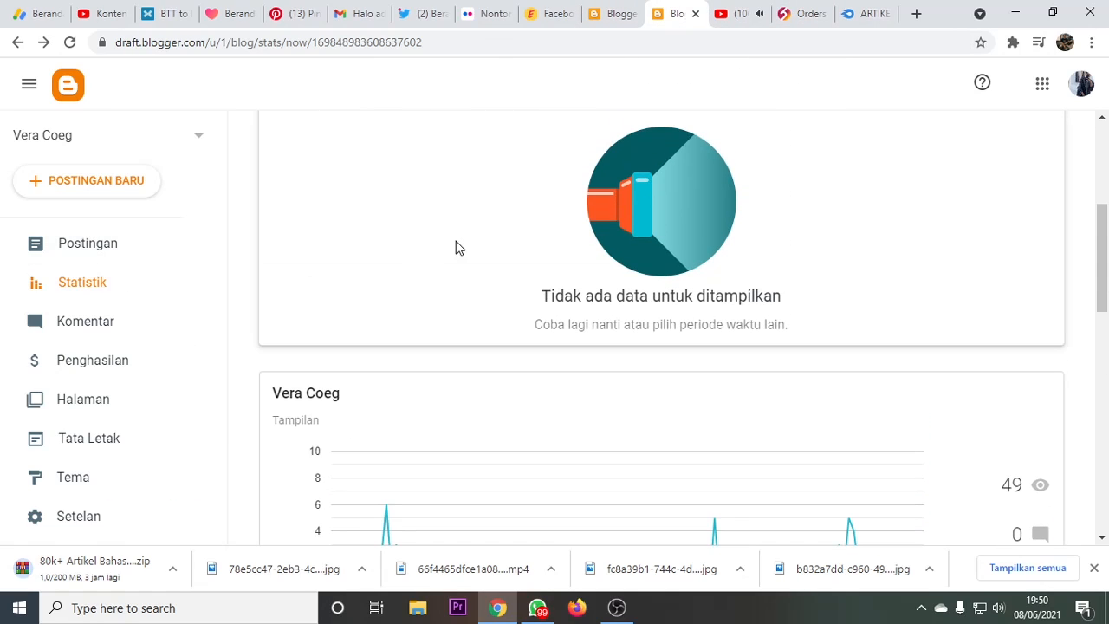
pyautogui.scroll(-3, 394, 255)
pyautogui.scroll(-8, 394, 255)
pyautogui.click(119, 252)
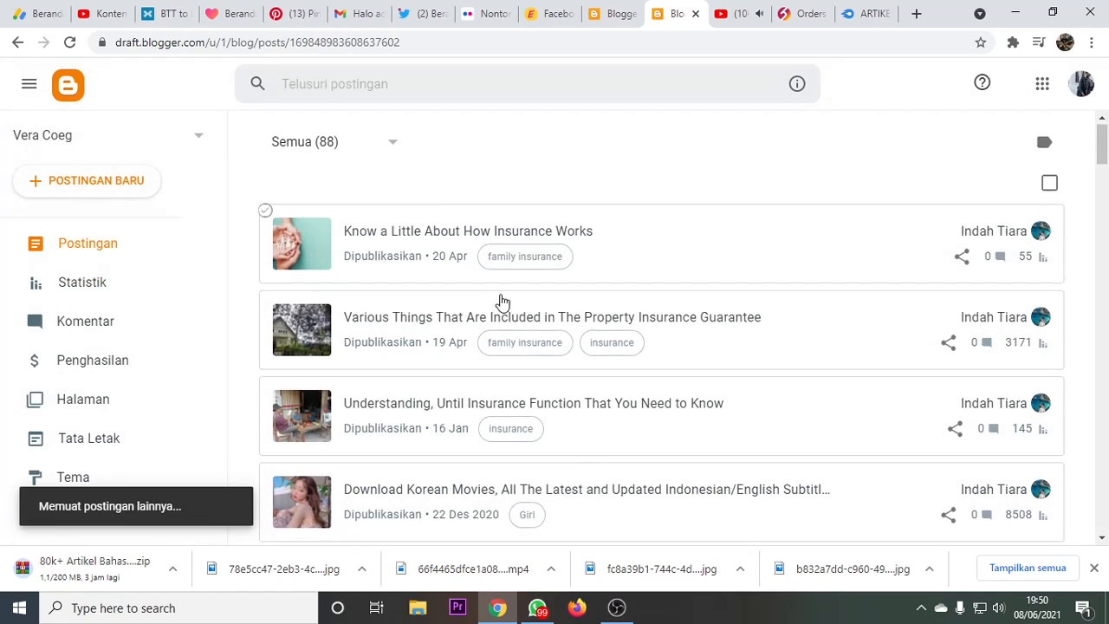
pyautogui.scroll(-5, 501, 312)
pyautogui.scroll(-3, 501, 333)
pyautogui.scroll(8, 500, 339)
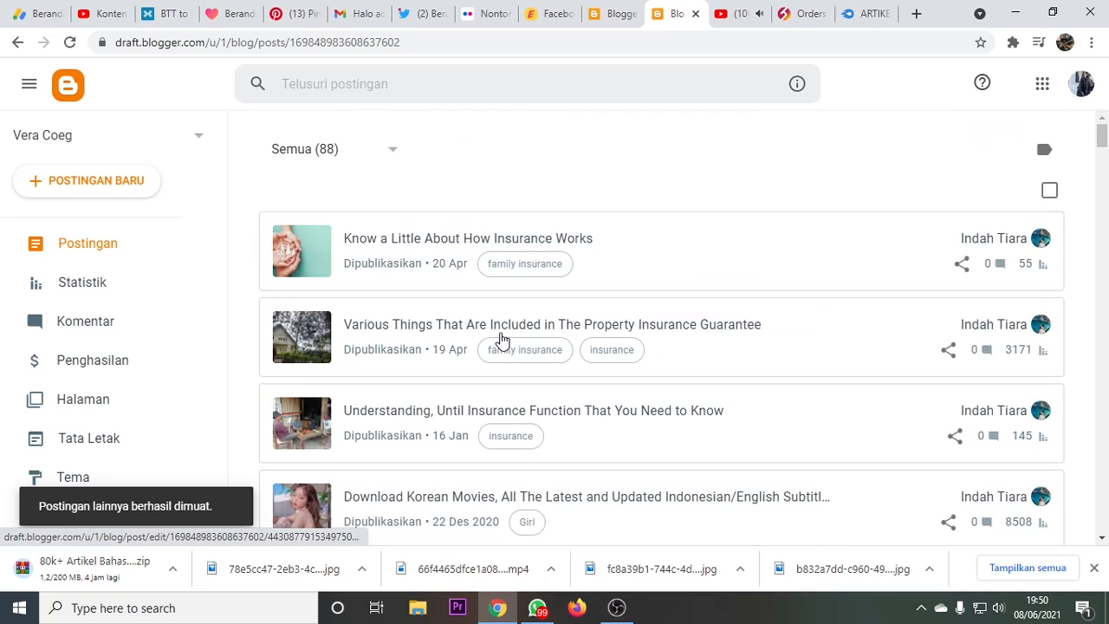
pyautogui.click(617, 607)
pyautogui.click(919, 12)
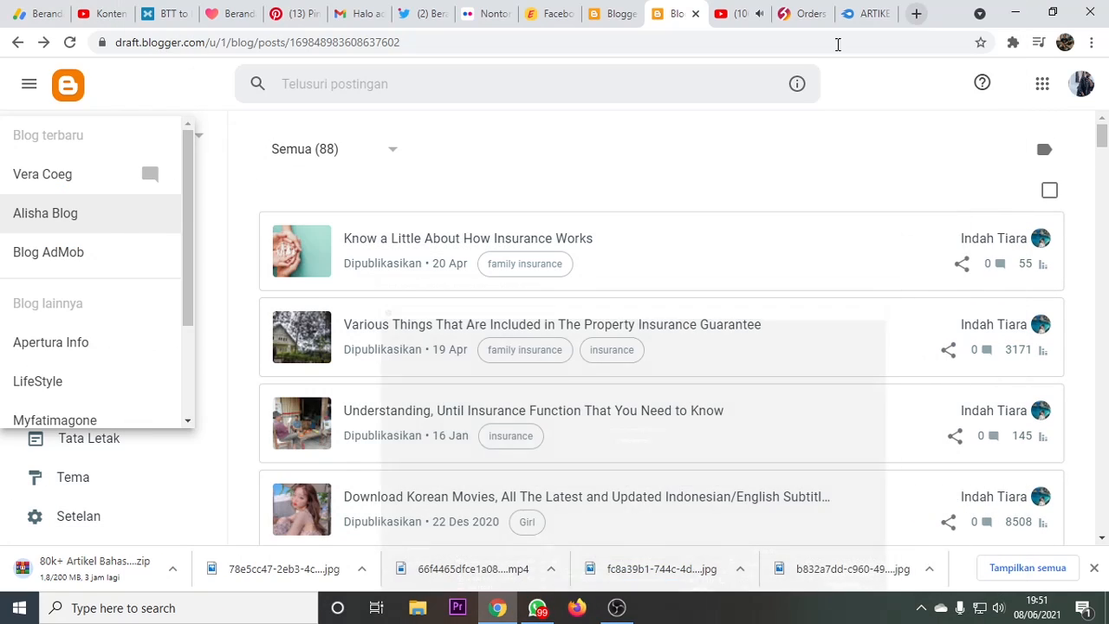
pyautogui.click(104, 163)
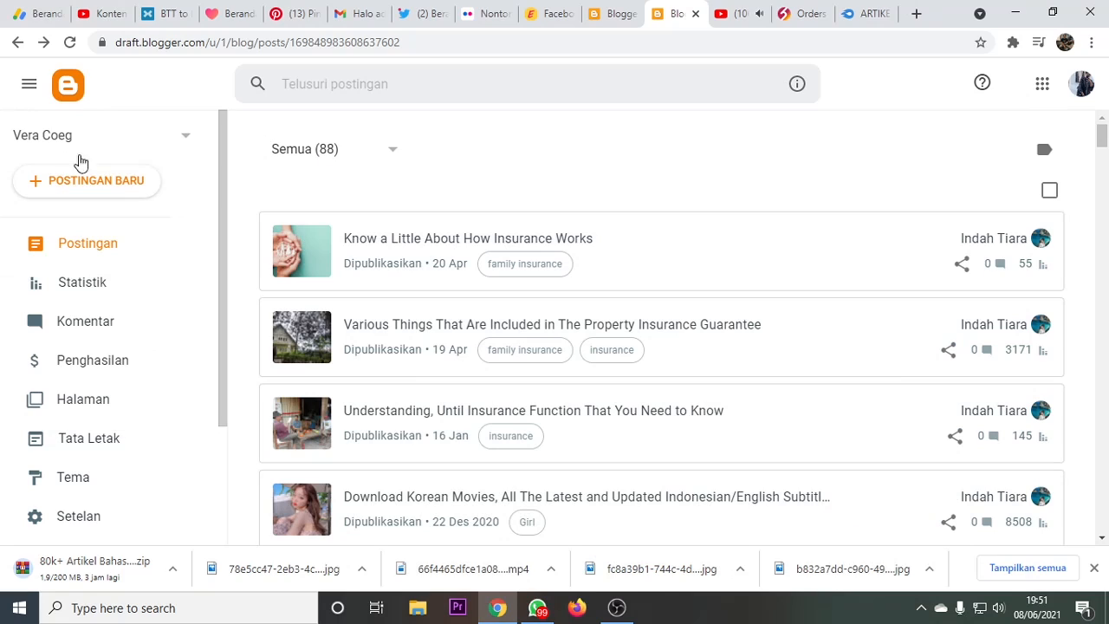
# - Start creating a new blog from the blog list and set its title to Noey Coeg
pyautogui.click(182, 138)
pyautogui.scroll(-2, 91, 321)
pyautogui.scroll(3, 79, 185)
pyautogui.scroll(-3, 79, 289)
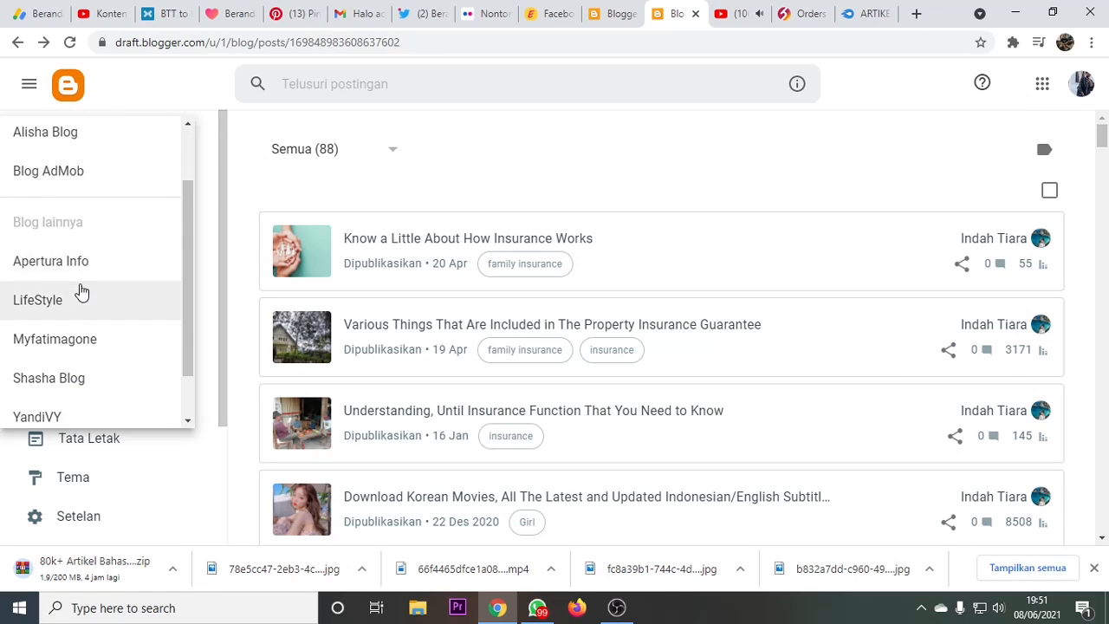
pyautogui.click(44, 411)
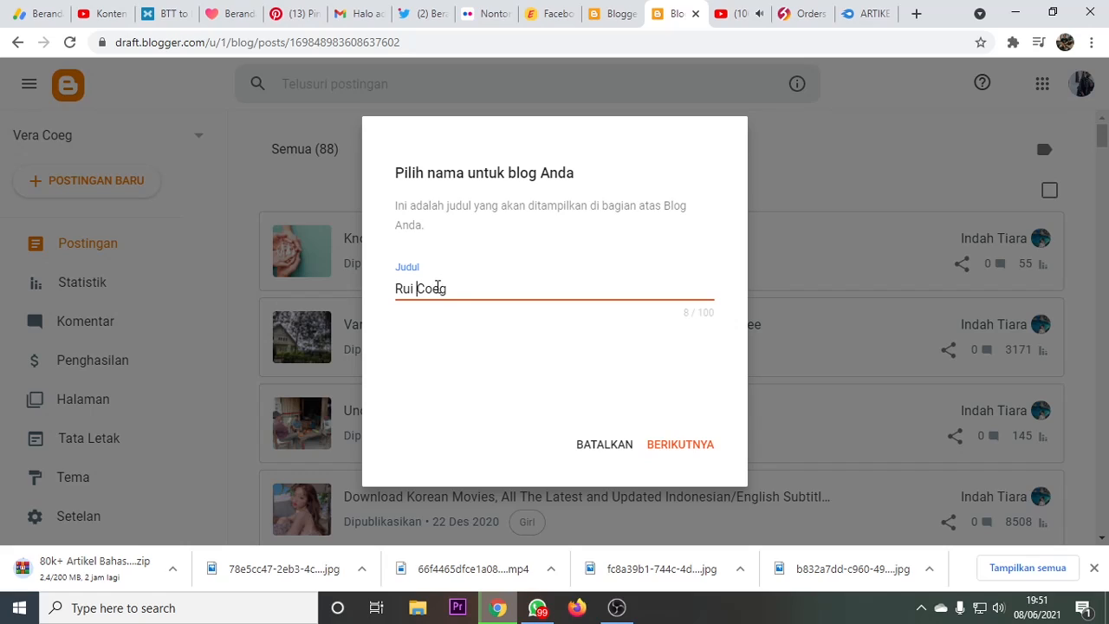
pyautogui.press('BackSpace')
pyautogui.press('BackSpace')
pyautogui.press('BackSpace')
pyautogui.write('Noey')
pyautogui.click(673, 444)
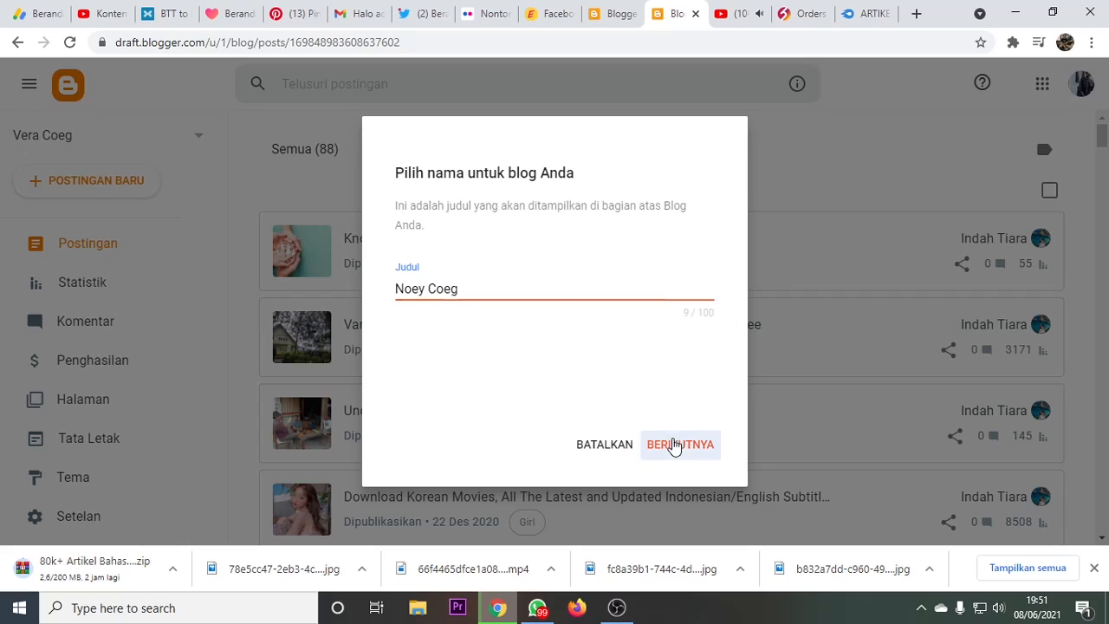
# - Set the new blog's address to subfatima.blogspot.com and save the blog
pyautogui.click(424, 289)
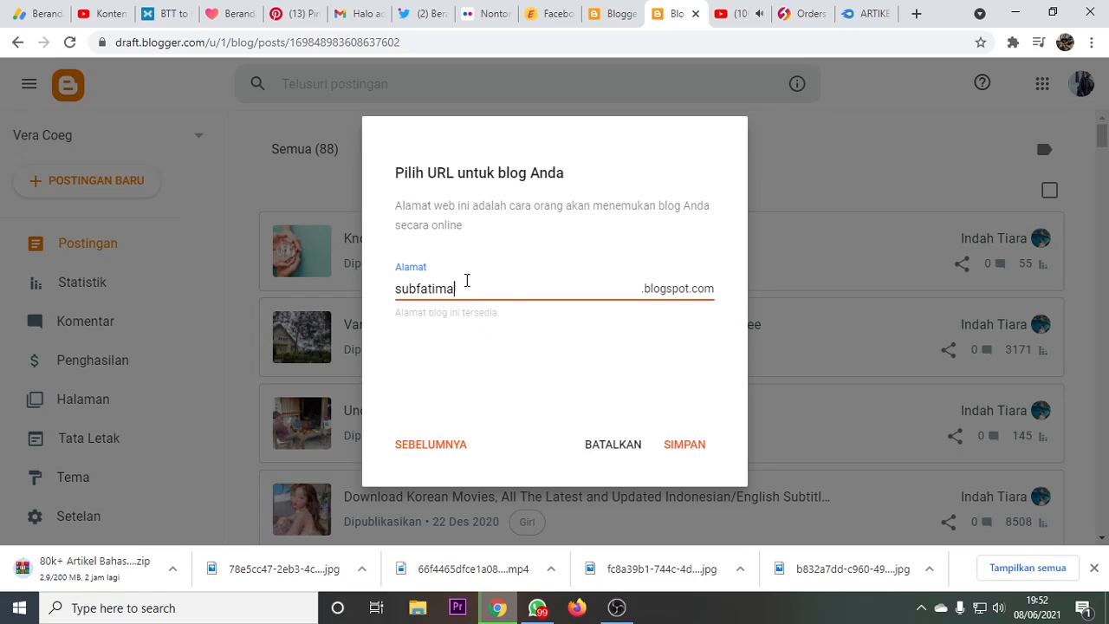
pyautogui.click(679, 449)
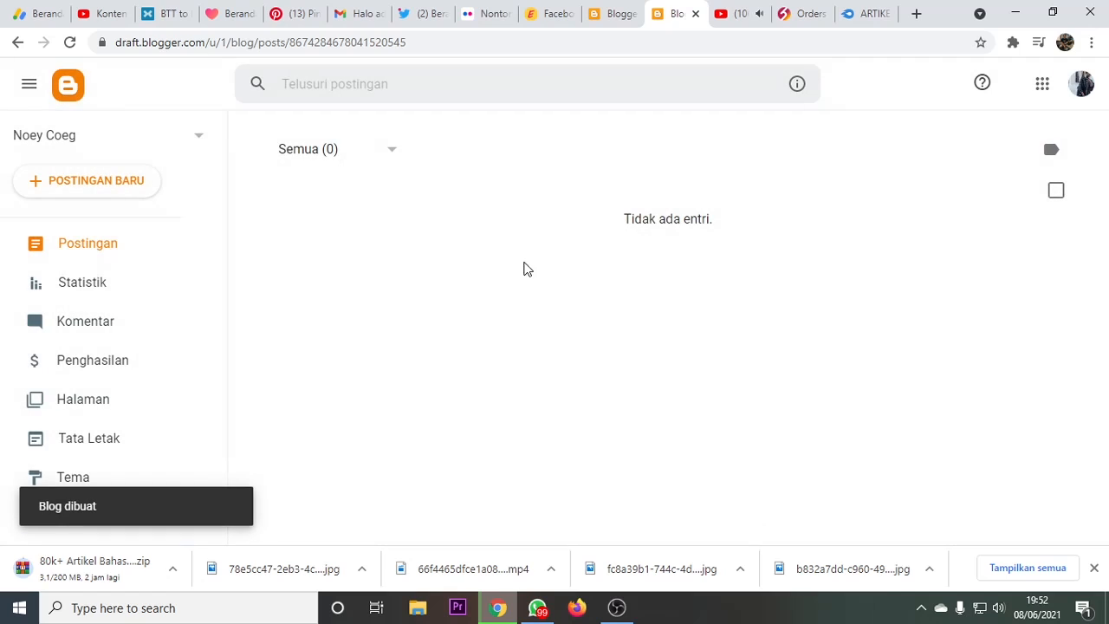
pyautogui.click(741, 16)
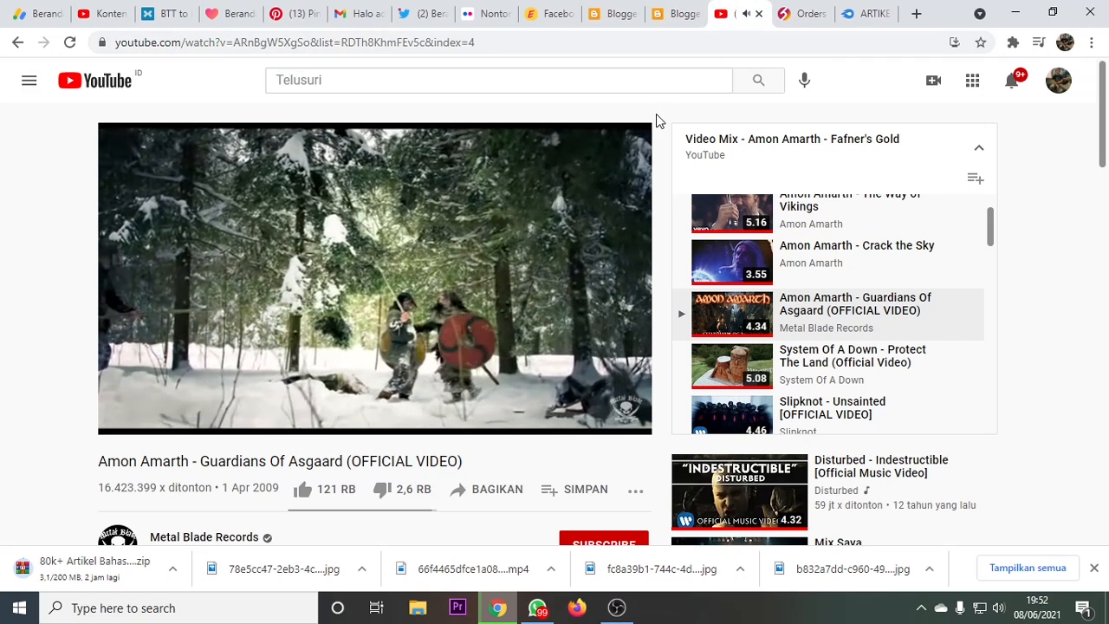
pyautogui.click(675, 14)
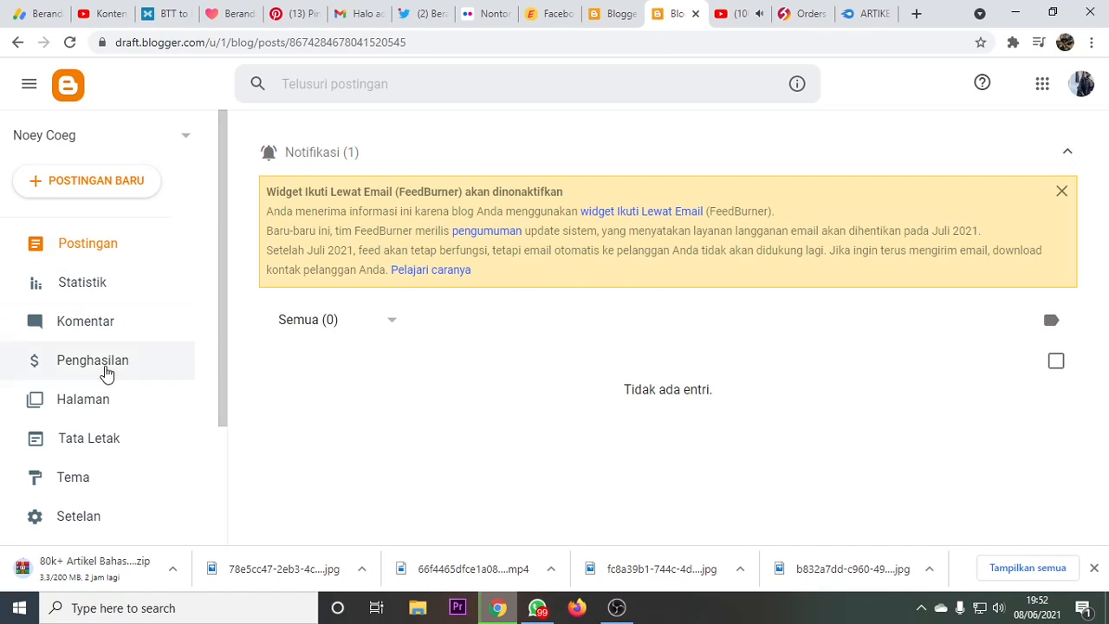
# - Open the Noey Coeg blog's settings and go to the publishing section
pyautogui.scroll(-2, 100, 398)
pyautogui.scroll(-1, 87, 384)
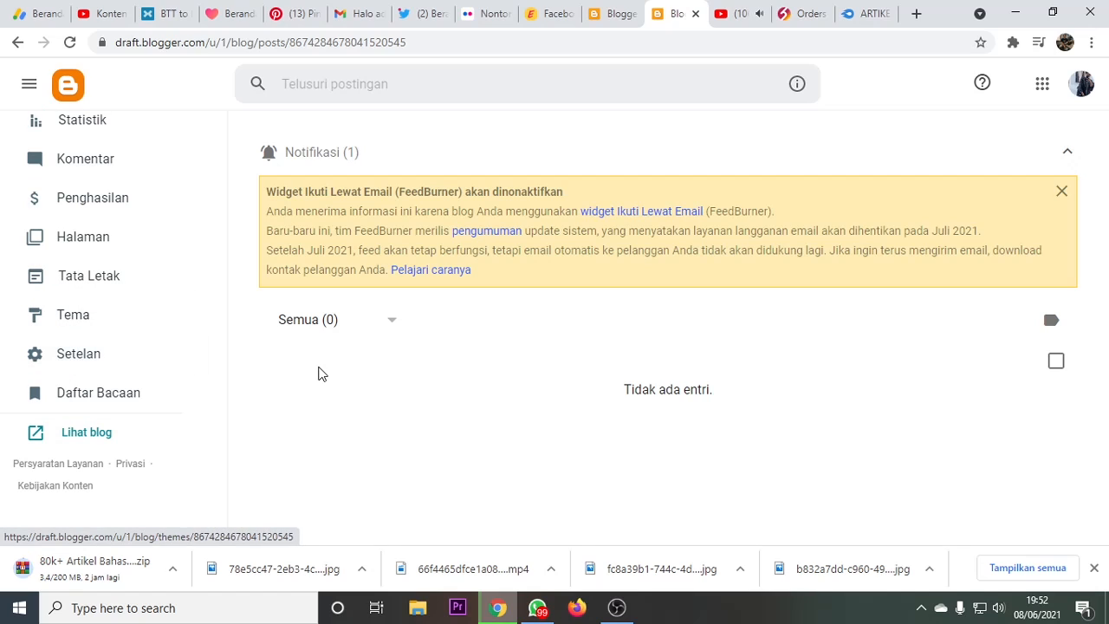
pyautogui.click(144, 350)
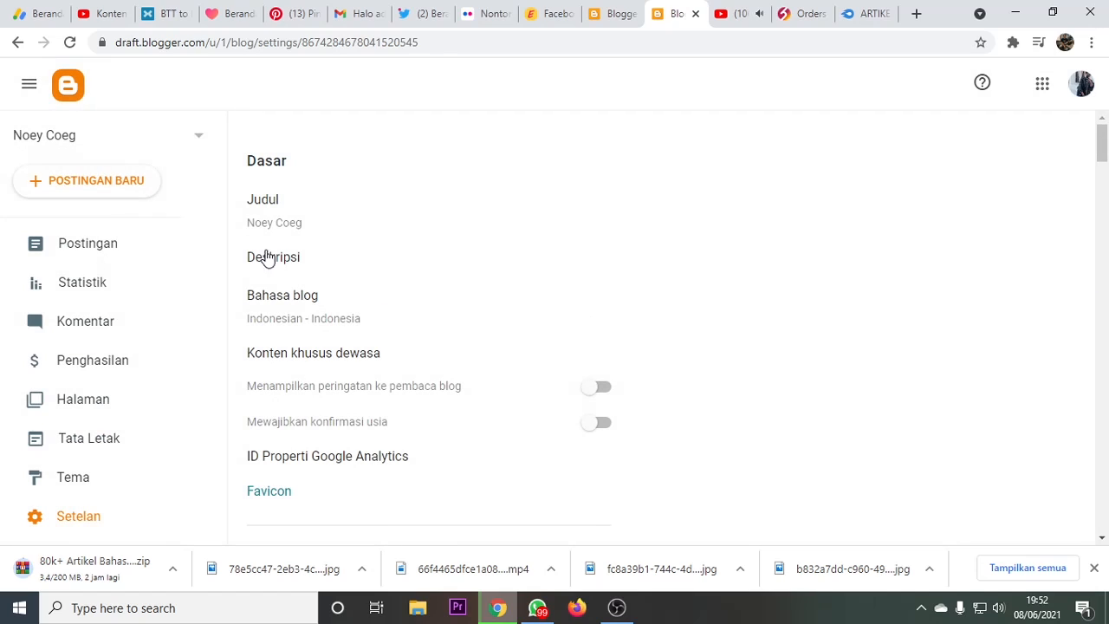
pyautogui.scroll(-1, 390, 338)
pyautogui.scroll(-4, 349, 378)
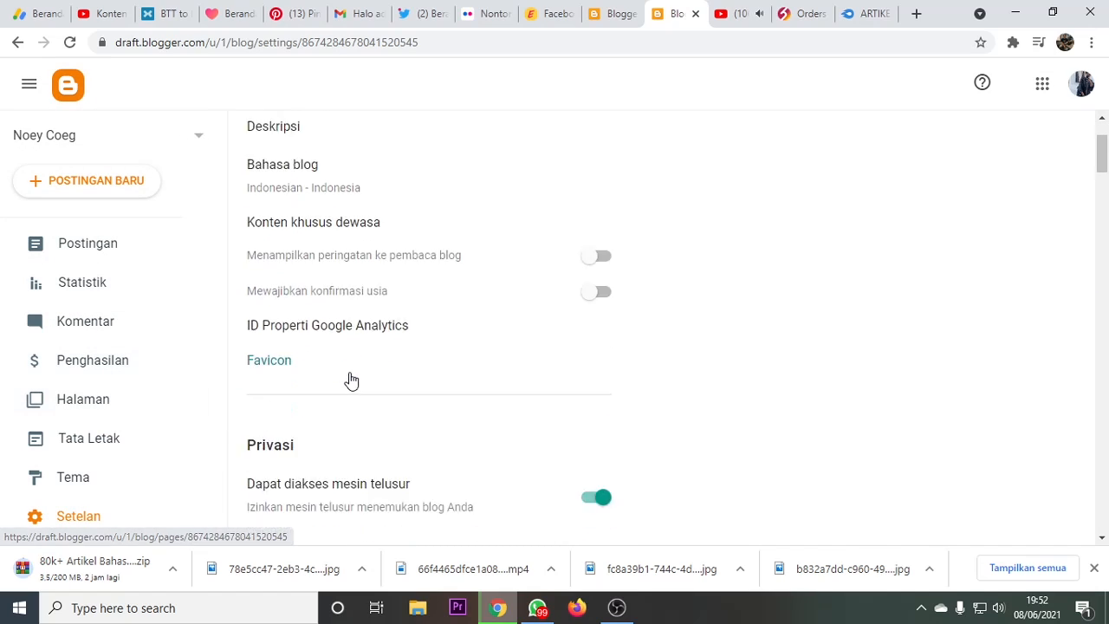
pyautogui.scroll(-1, 364, 338)
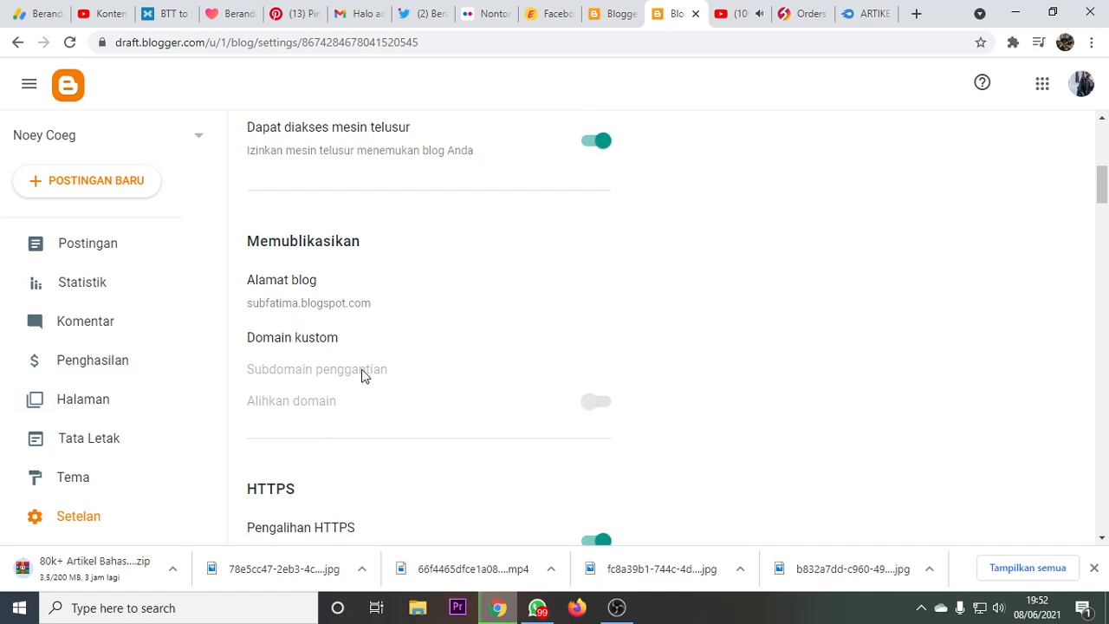
pyautogui.click(312, 343)
pyautogui.click(433, 259)
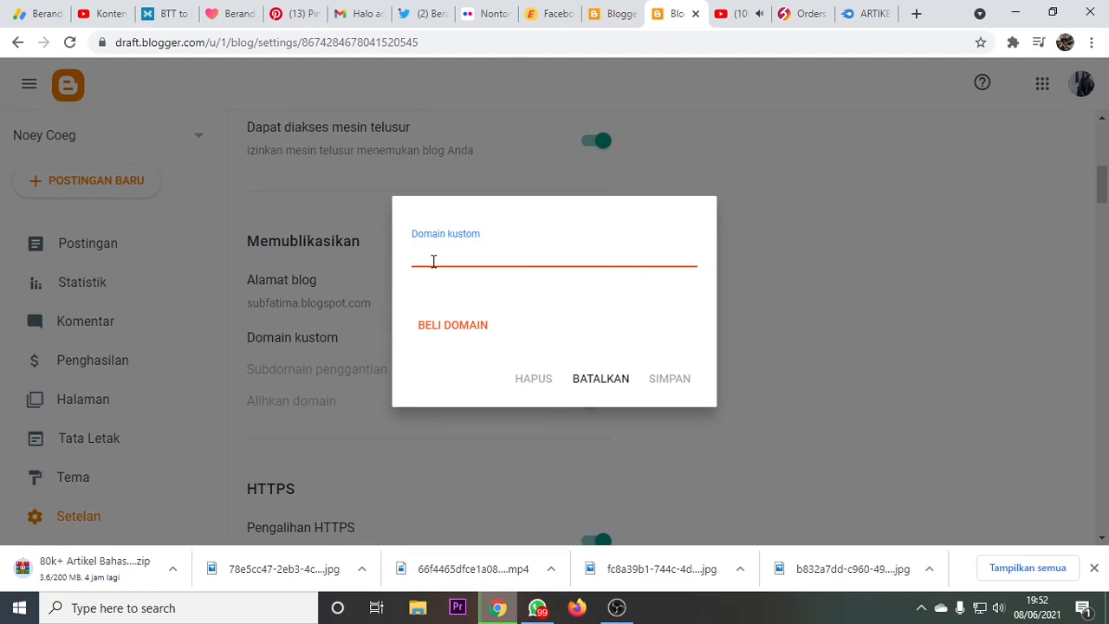
pyautogui.click(782, 15)
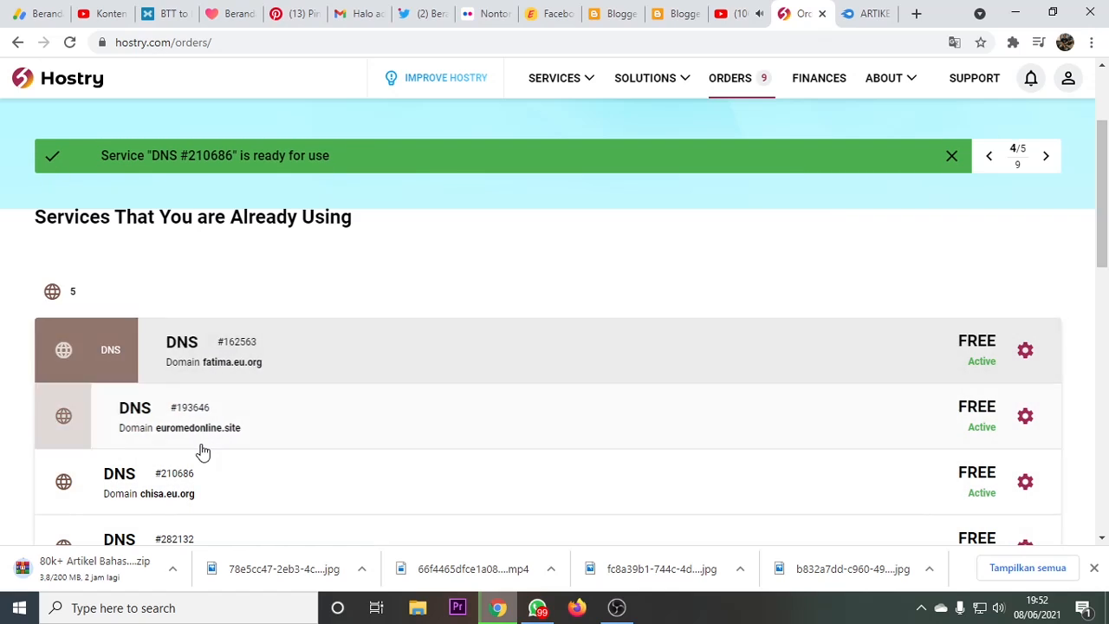
pyautogui.click(672, 15)
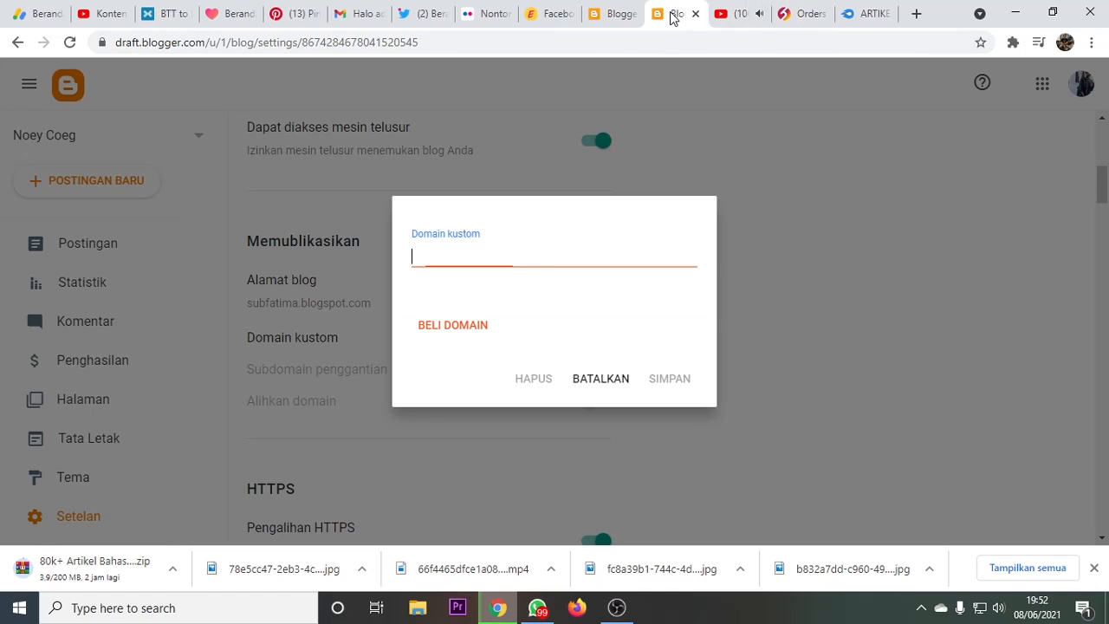
pyautogui.click(608, 380)
# - Try to save ny.chisa.eu.org as the blog's custom domain
pyautogui.scroll(4, 390, 338)
pyautogui.scroll(2, 355, 285)
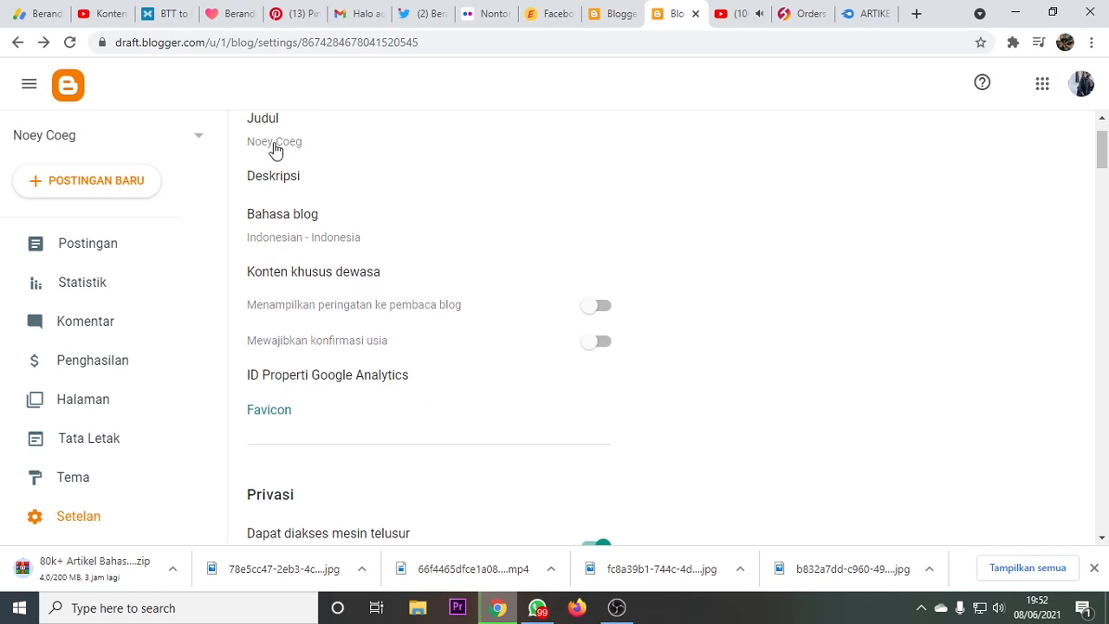
pyautogui.scroll(-5, 351, 358)
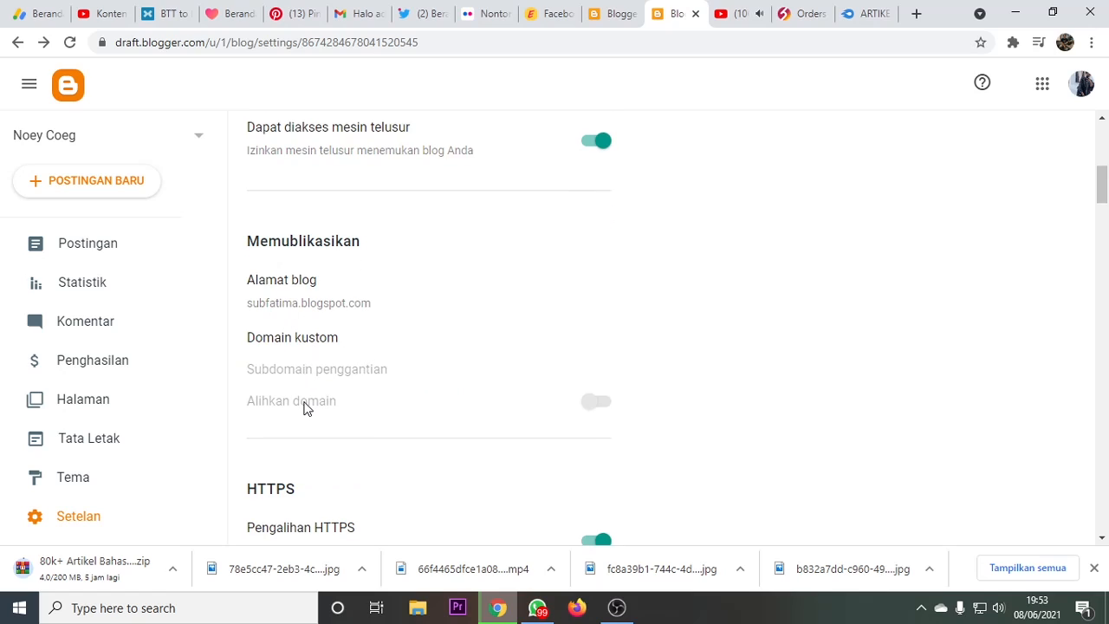
pyautogui.click(277, 343)
pyautogui.click(443, 258)
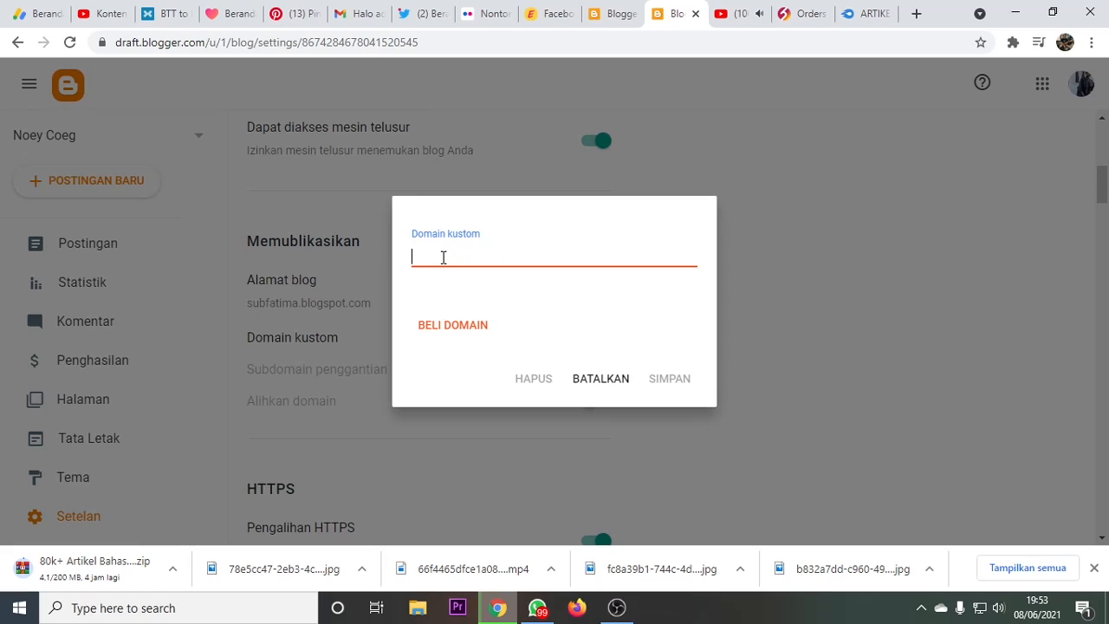
pyautogui.write('no')
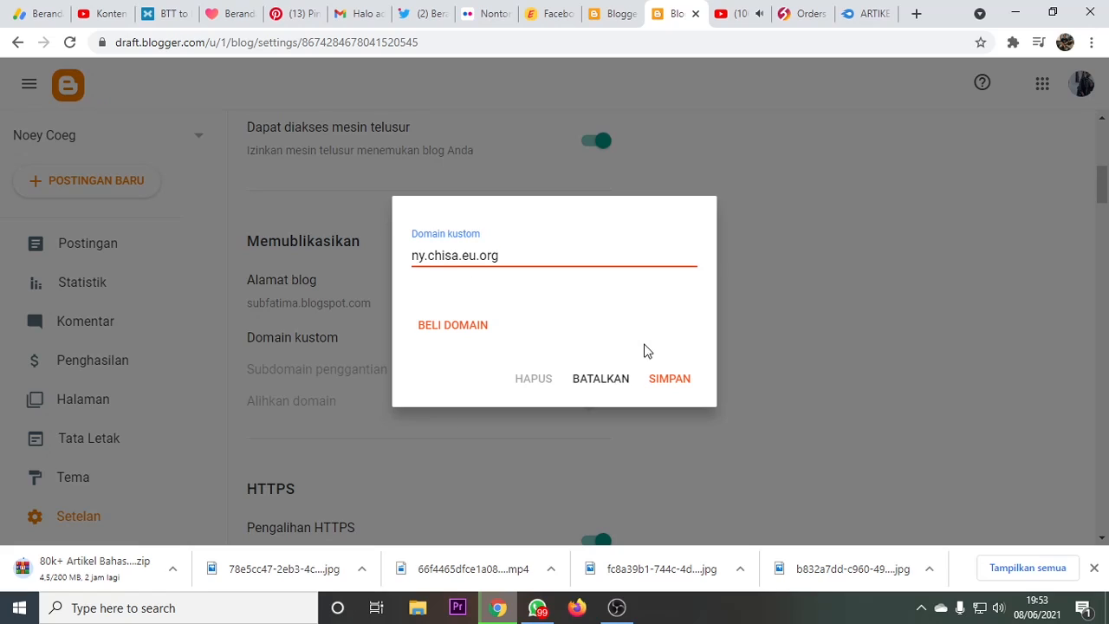
pyautogui.click(671, 382)
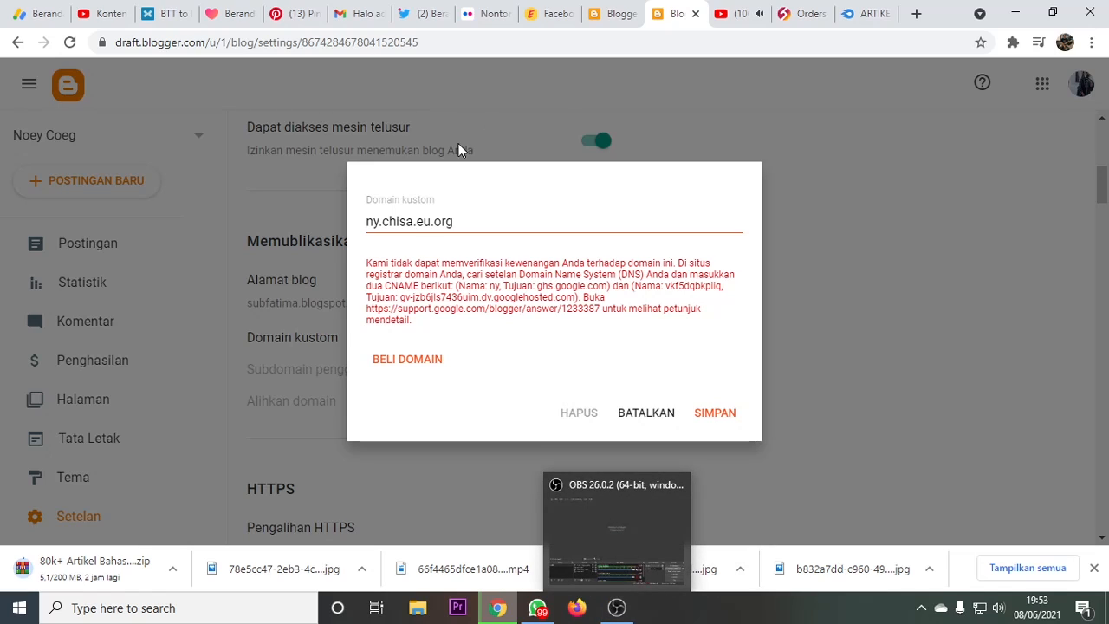
pyautogui.click(667, 568)
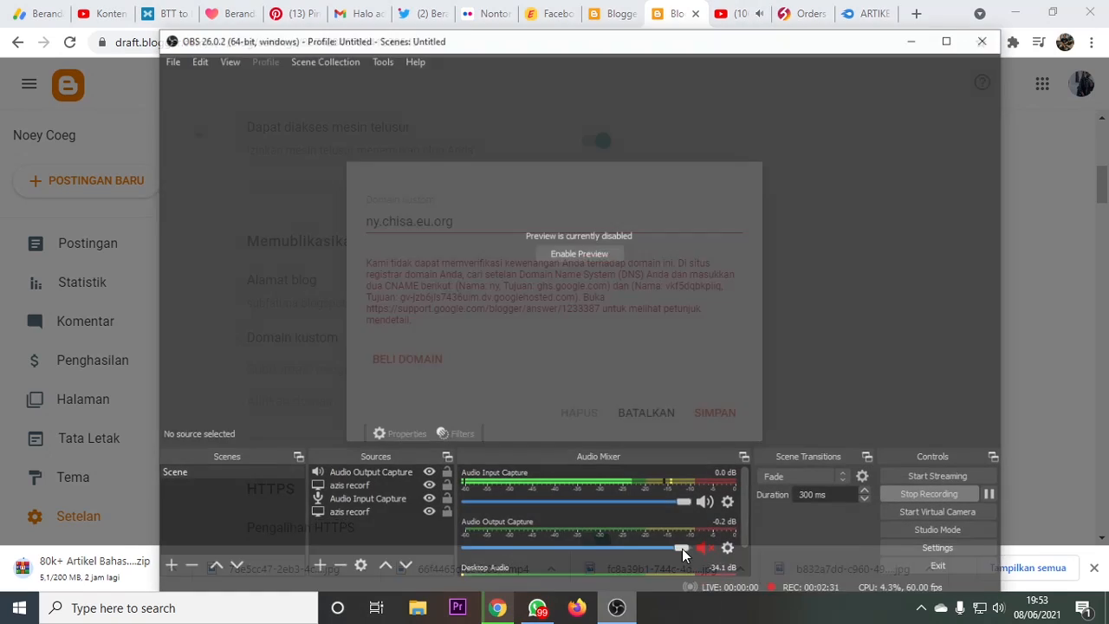
pyautogui.click(923, 21)
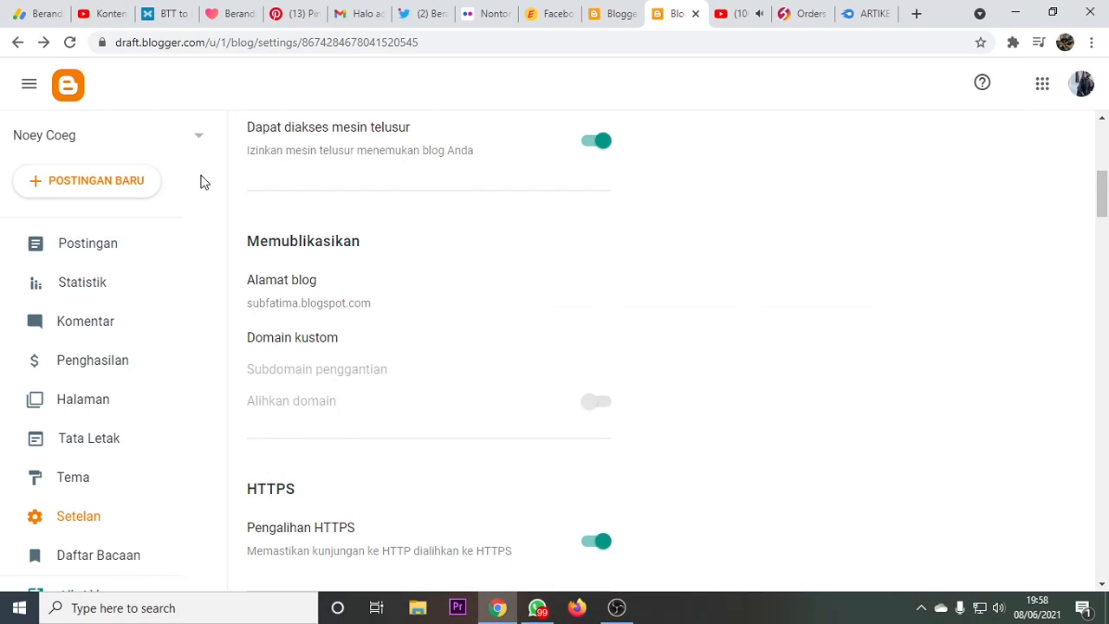
# - View the published Noey Coeg blog and its subfatima.blogspot.com address, and close it again
pyautogui.scroll(-4, 519, 368)
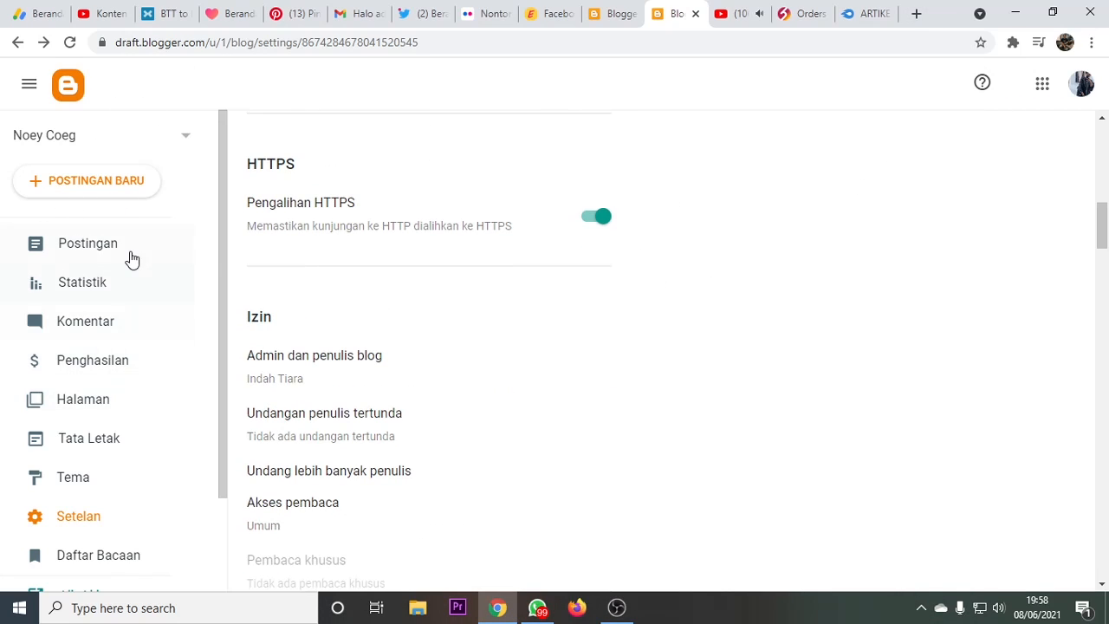
pyautogui.scroll(-2, 131, 435)
pyautogui.click(95, 477)
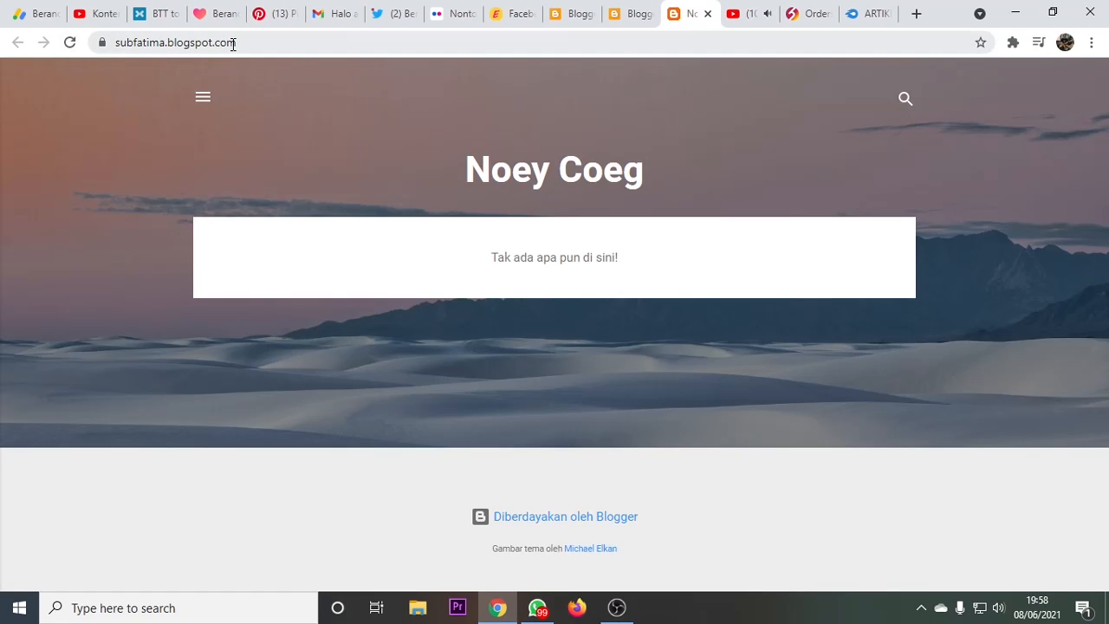
pyautogui.moveTo(254, 42); pyautogui.dragTo(113, 41)
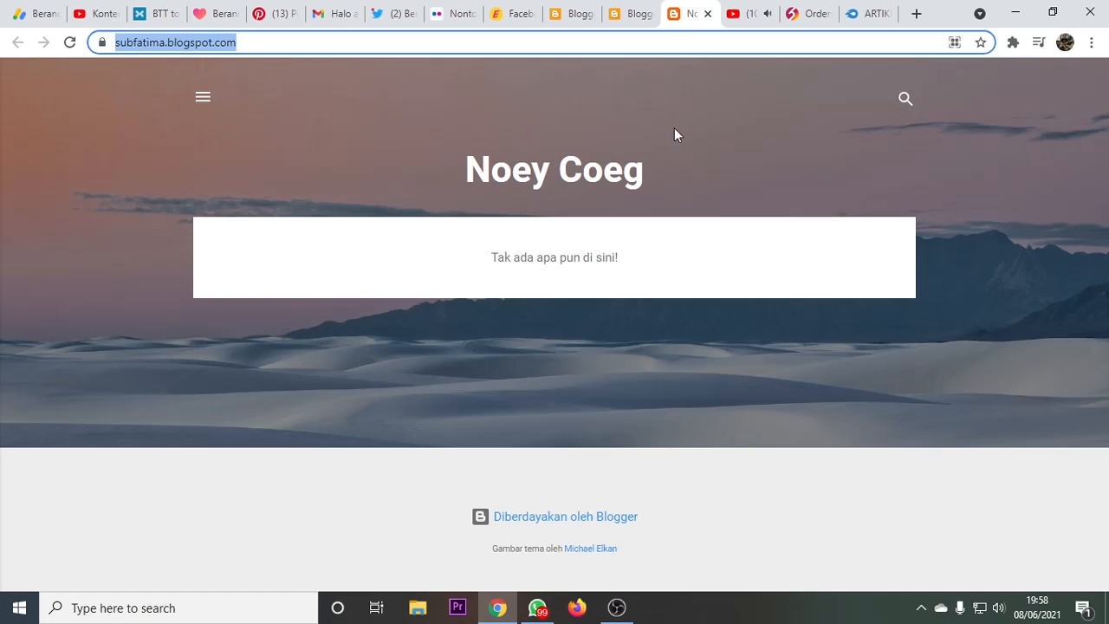
pyautogui.click(708, 14)
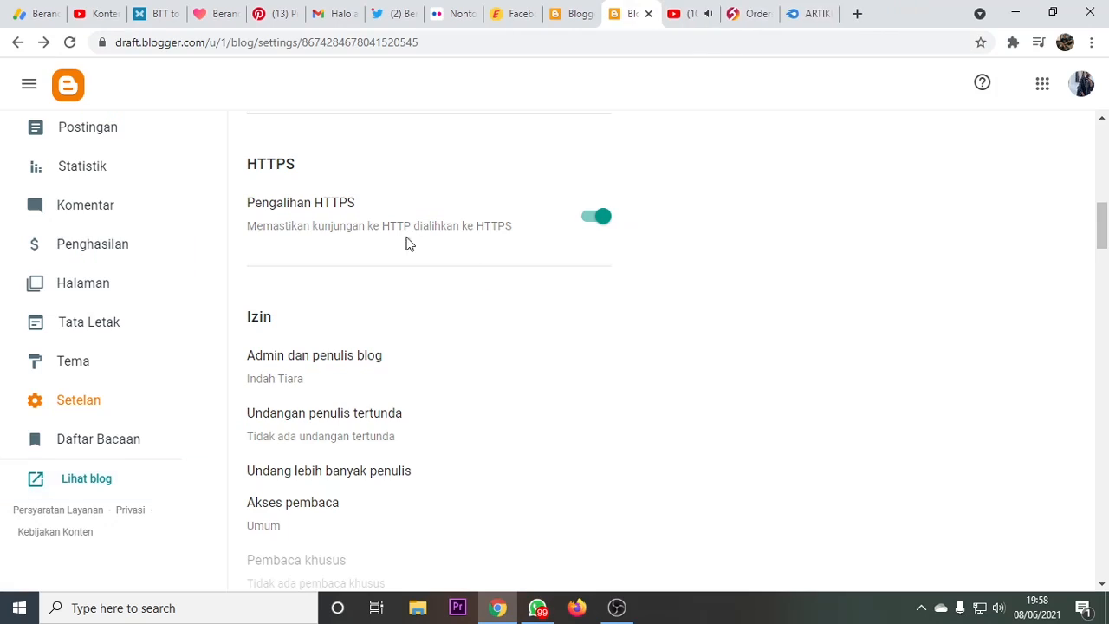
# - Enter ny.chisa.eu.org as the custom domain again, checking the base domain on Hostry, and try to save it
pyautogui.scroll(4, 383, 372)
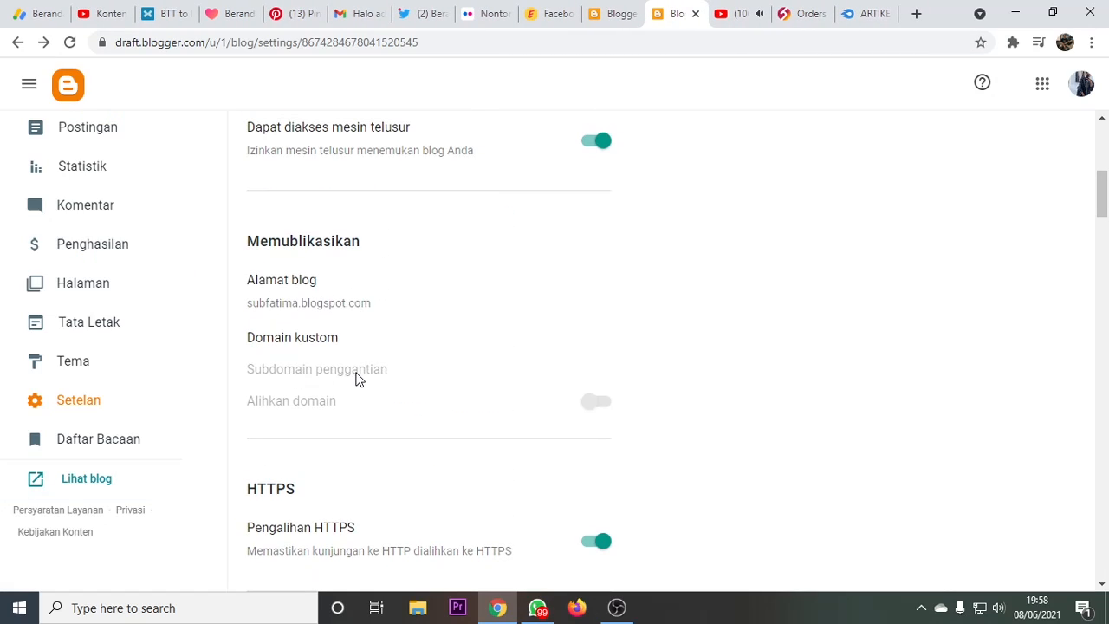
pyautogui.click(317, 342)
pyautogui.click(483, 279)
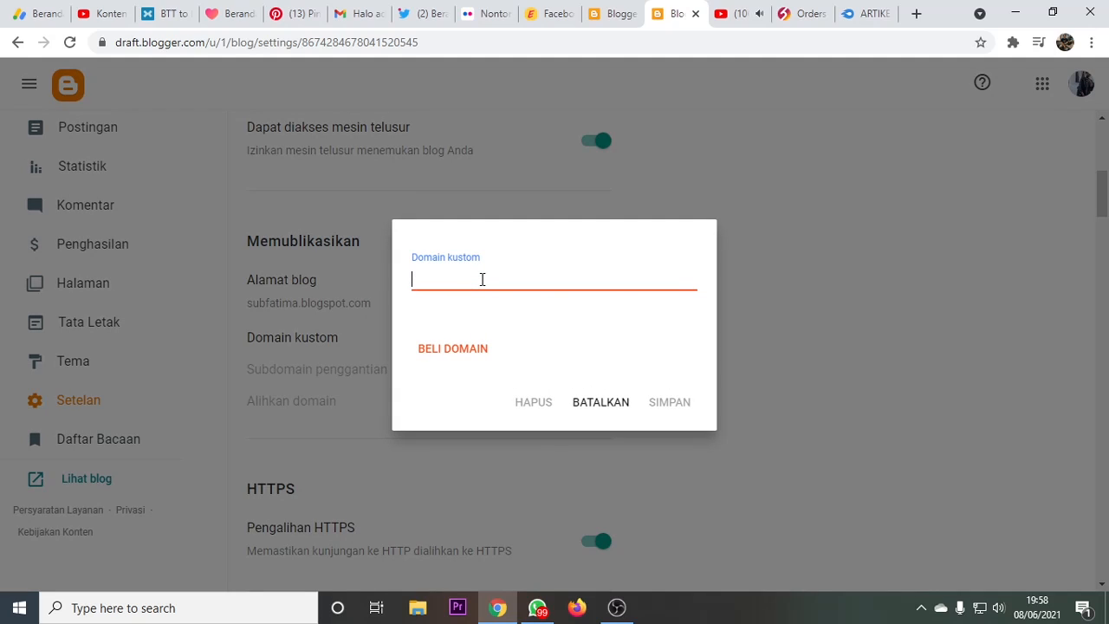
pyautogui.write('ny.chisa.eu.org')
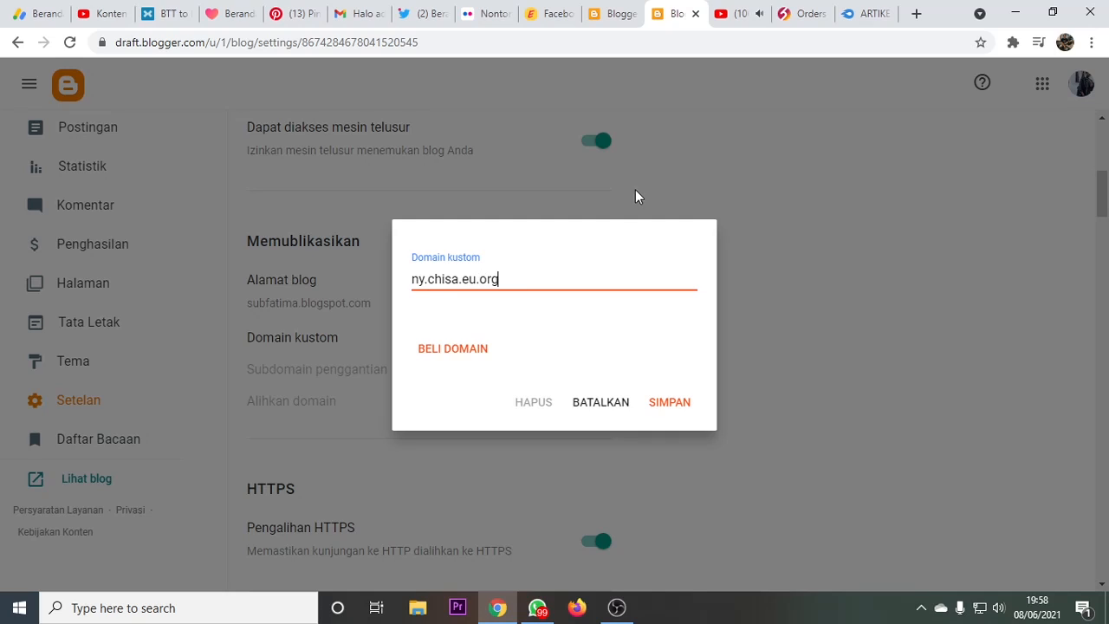
pyautogui.click(792, 14)
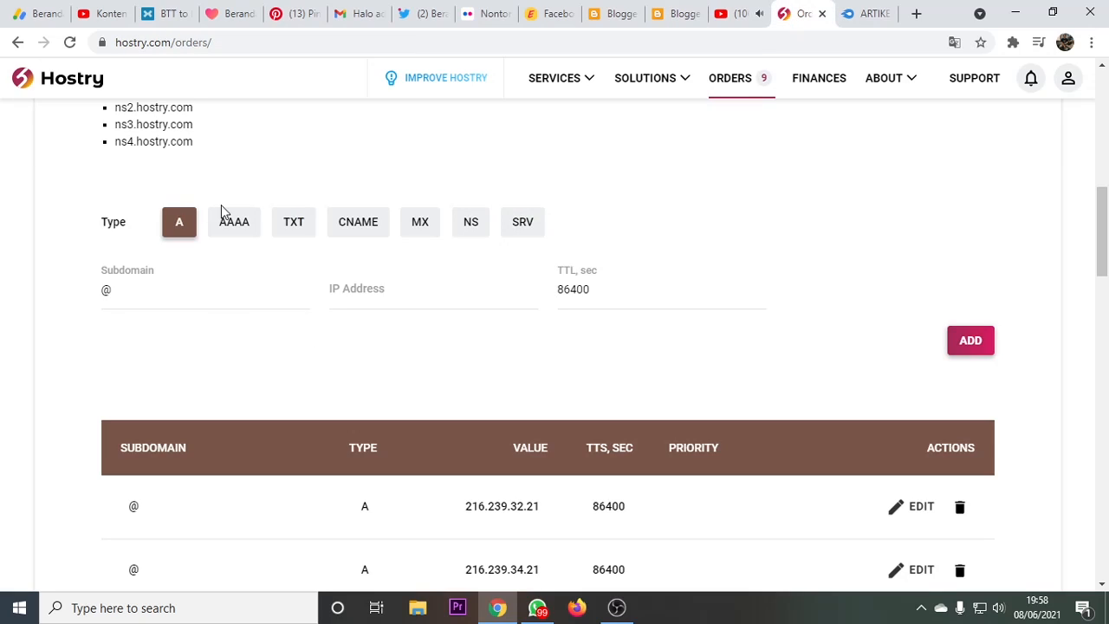
pyautogui.scroll(3, 275, 250)
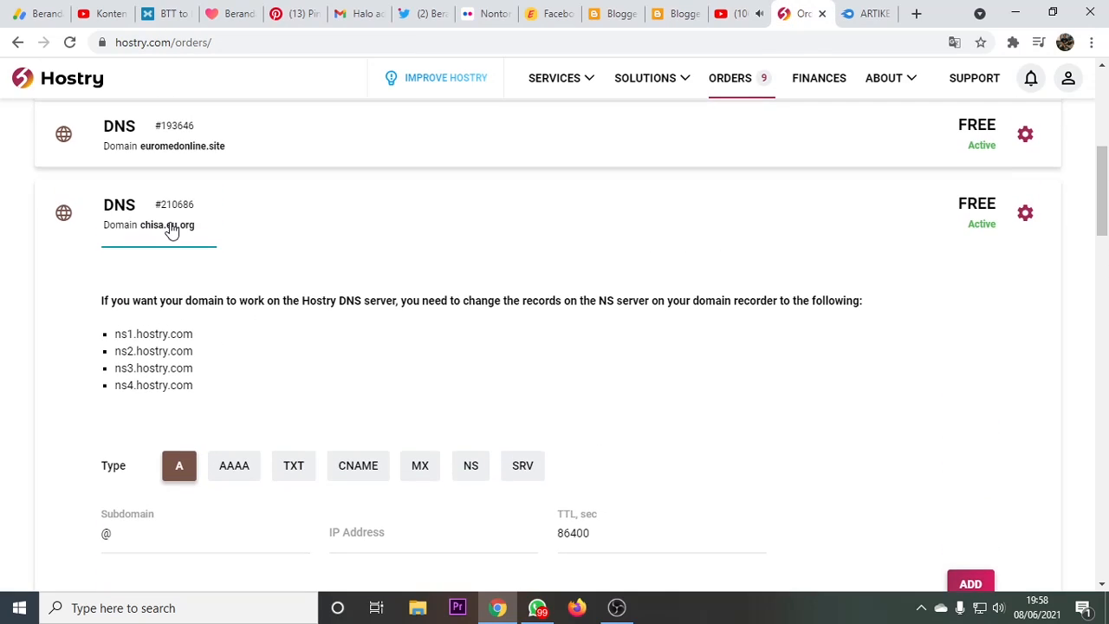
pyautogui.click(675, 15)
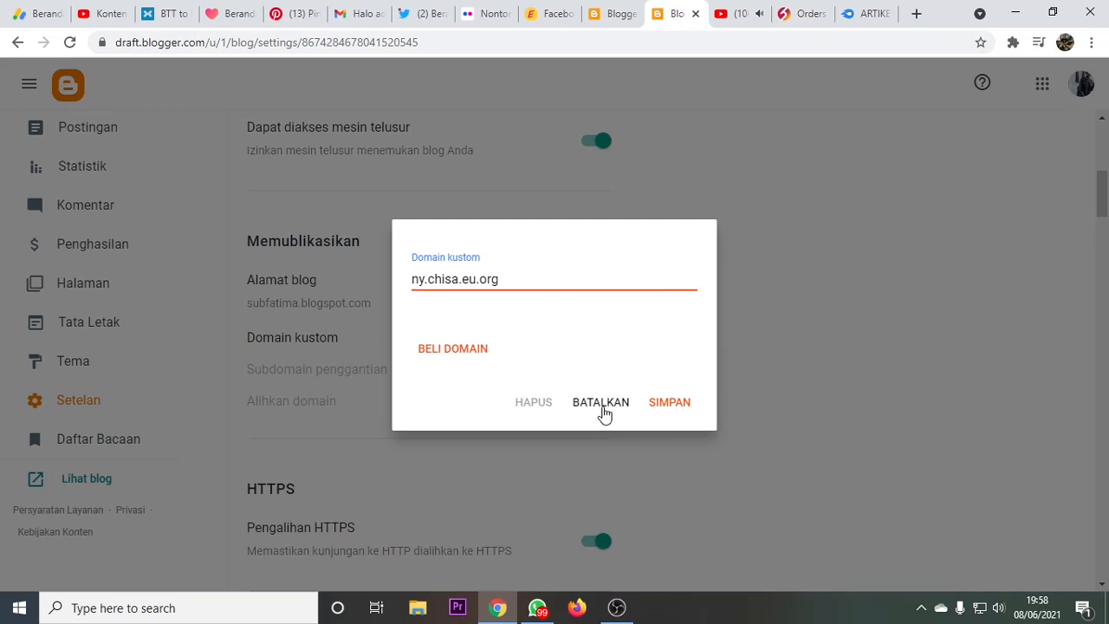
pyautogui.click(658, 404)
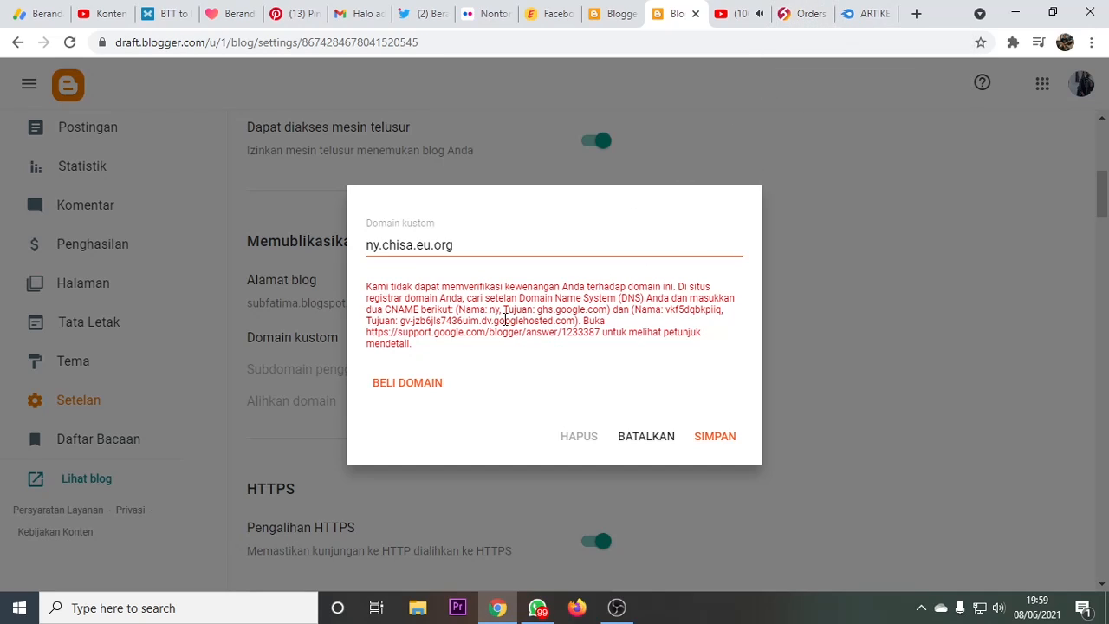
# - Copy the first CNAME target, ghs.google.com, from Blogger and go to the chisa.eu.org DNS record form on Hostry
pyautogui.moveTo(538, 312); pyautogui.dragTo(606, 313)
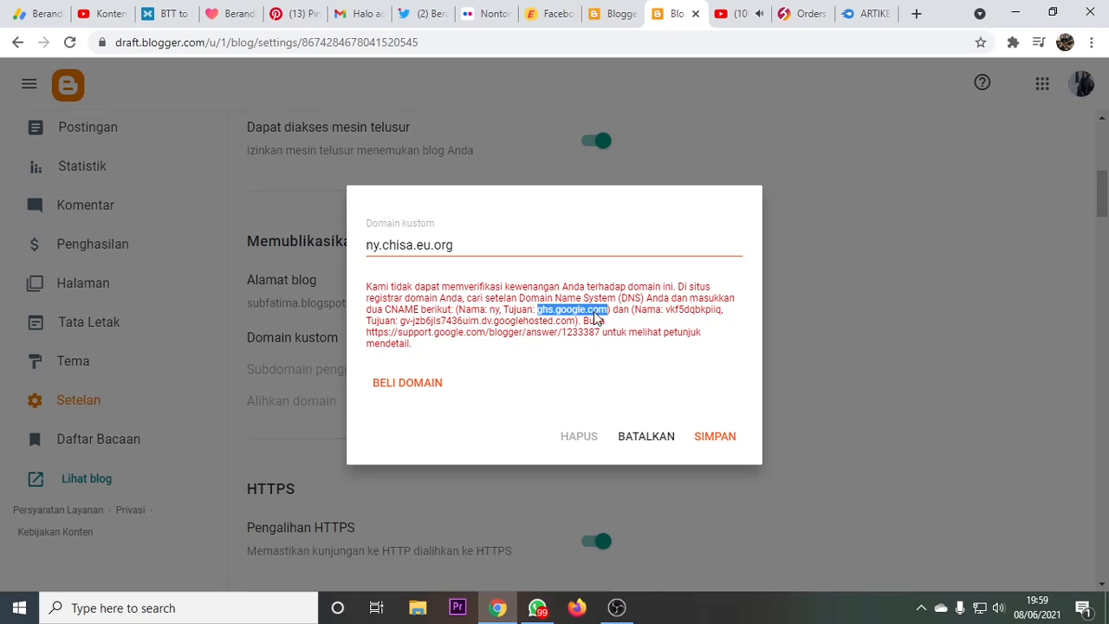
pyautogui.rightClick(595, 314)
pyautogui.click(633, 324)
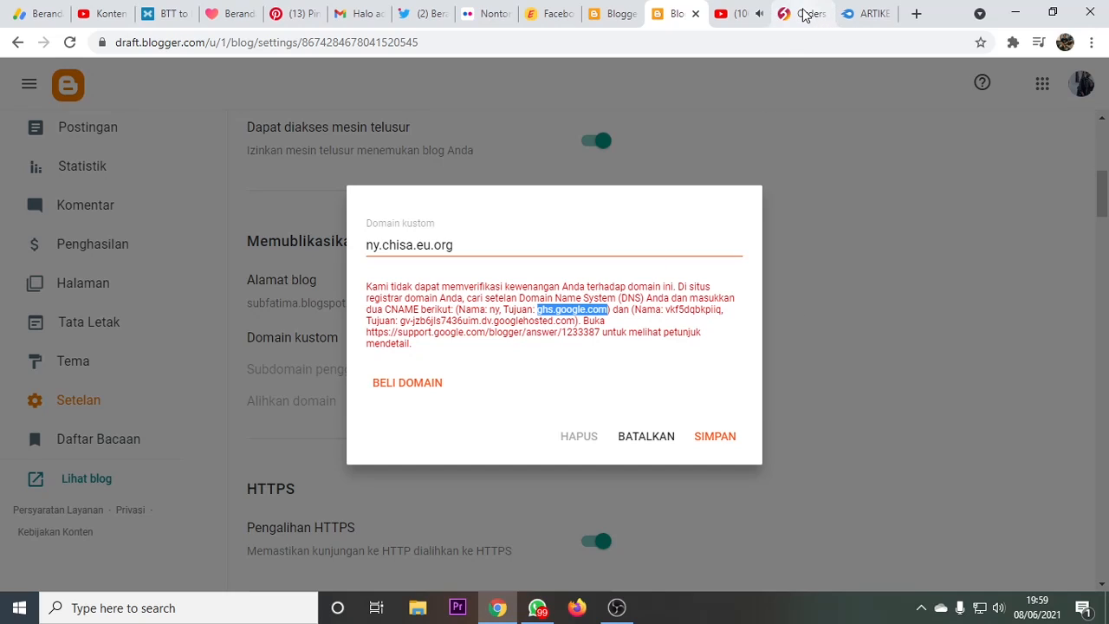
pyautogui.click(804, 14)
pyautogui.scroll(-2, 268, 414)
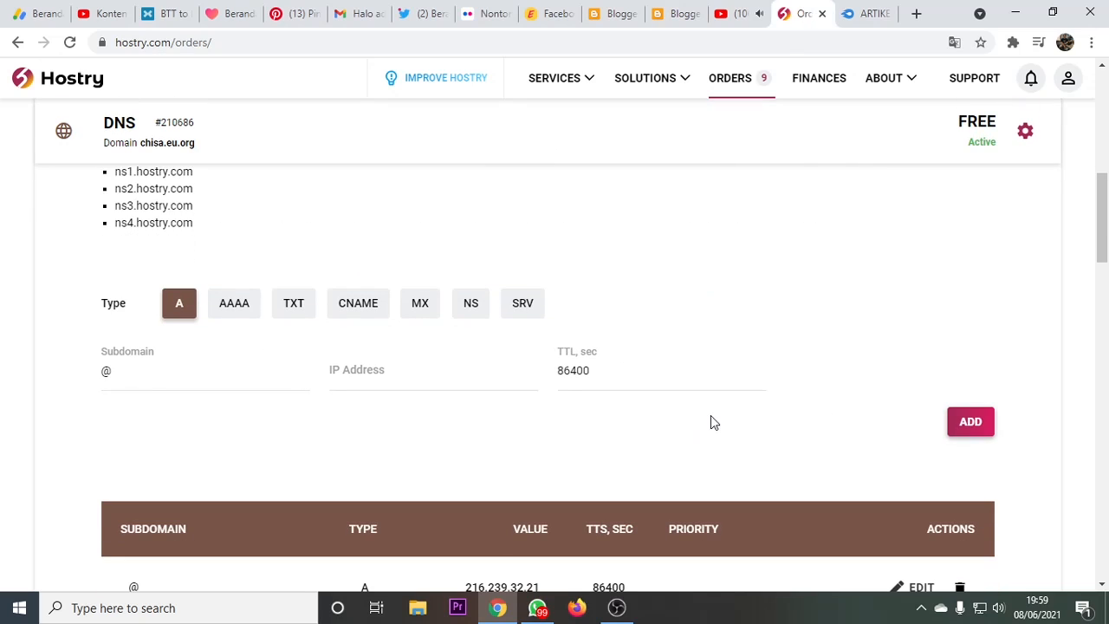
pyautogui.scroll(-3, 470, 389)
pyautogui.scroll(1, 383, 403)
pyautogui.scroll(-2, 302, 403)
pyautogui.scroll(1, 240, 307)
pyautogui.scroll(-1, 228, 317)
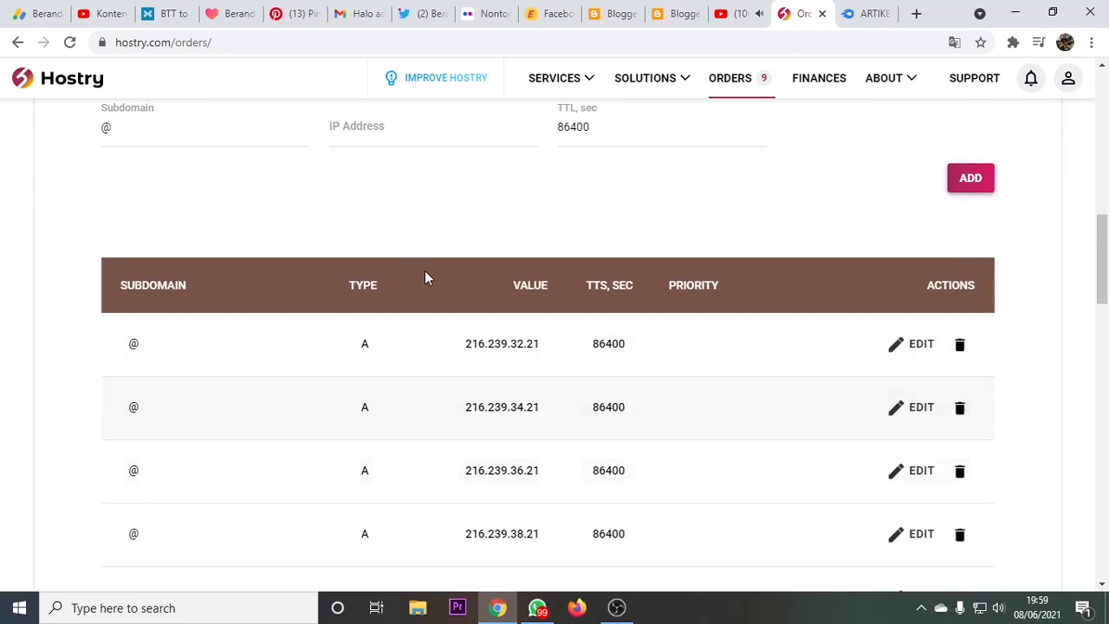
pyautogui.scroll(1, 424, 277)
# - Set the new DNS record's type to CNAME and its subdomain to ny
pyautogui.click(962, 339)
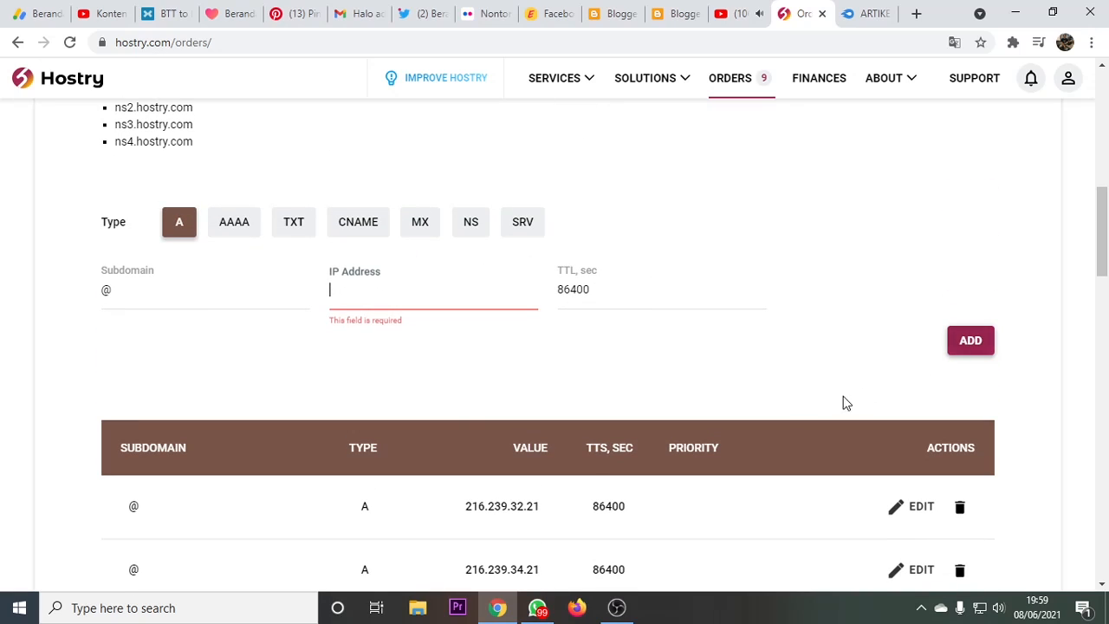
pyautogui.click(121, 291)
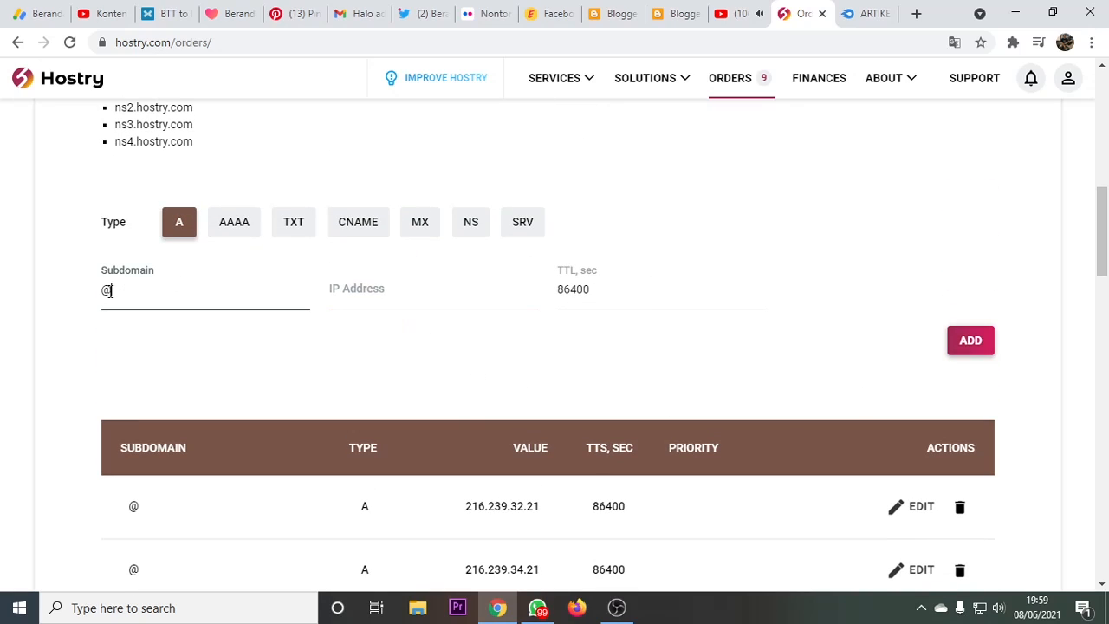
pyautogui.moveTo(108, 291); pyautogui.dragTo(82, 302)
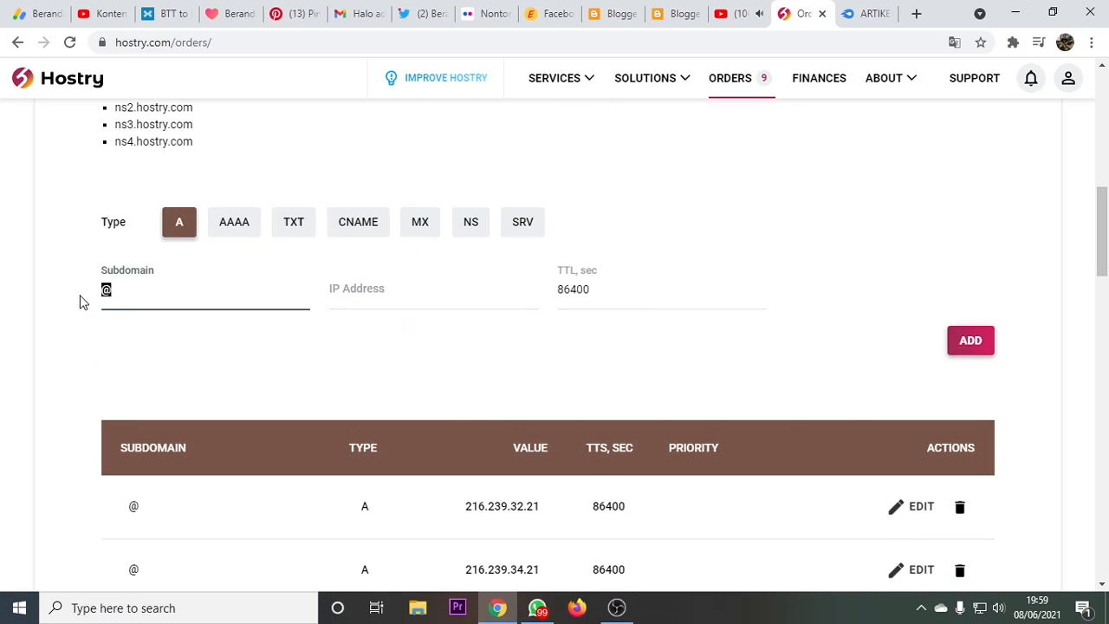
pyautogui.click(357, 223)
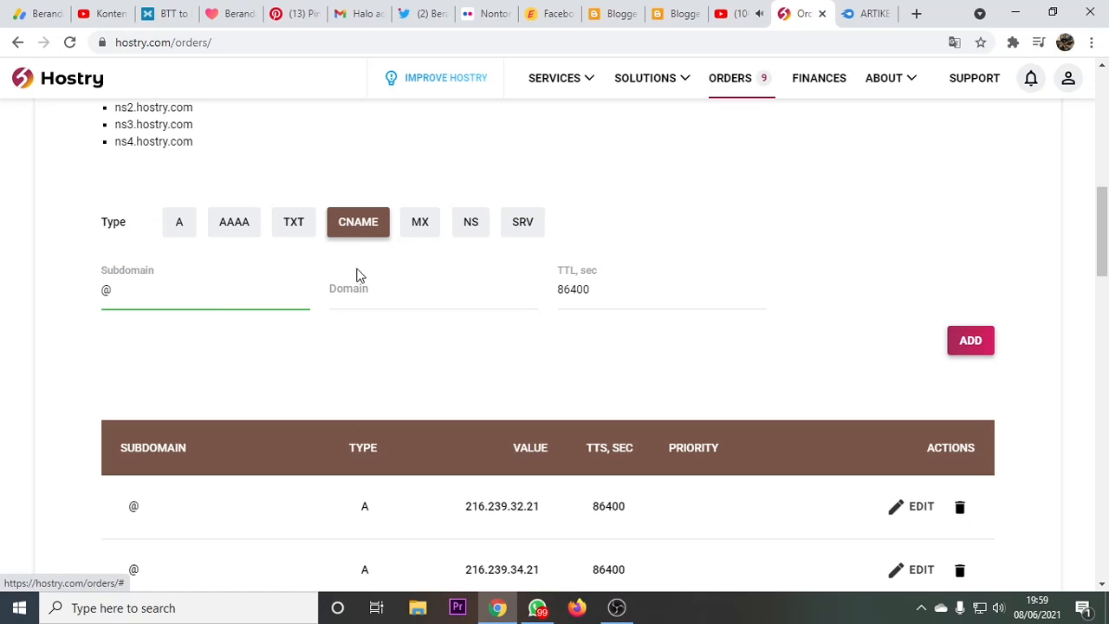
pyautogui.click(366, 300)
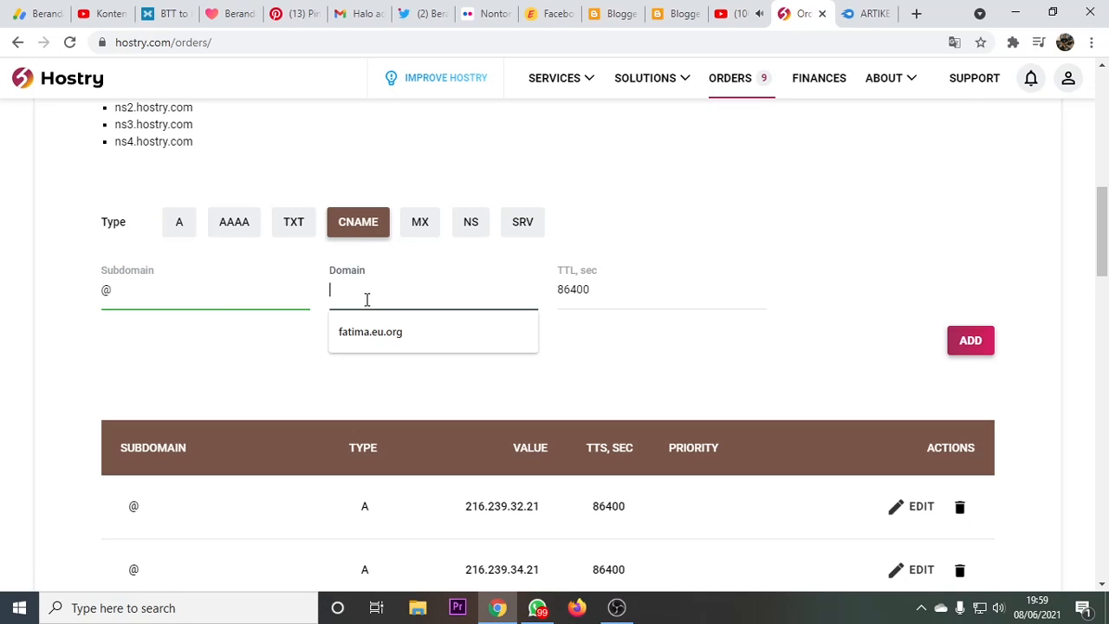
pyautogui.click(198, 299)
pyautogui.doubleClick(105, 290)
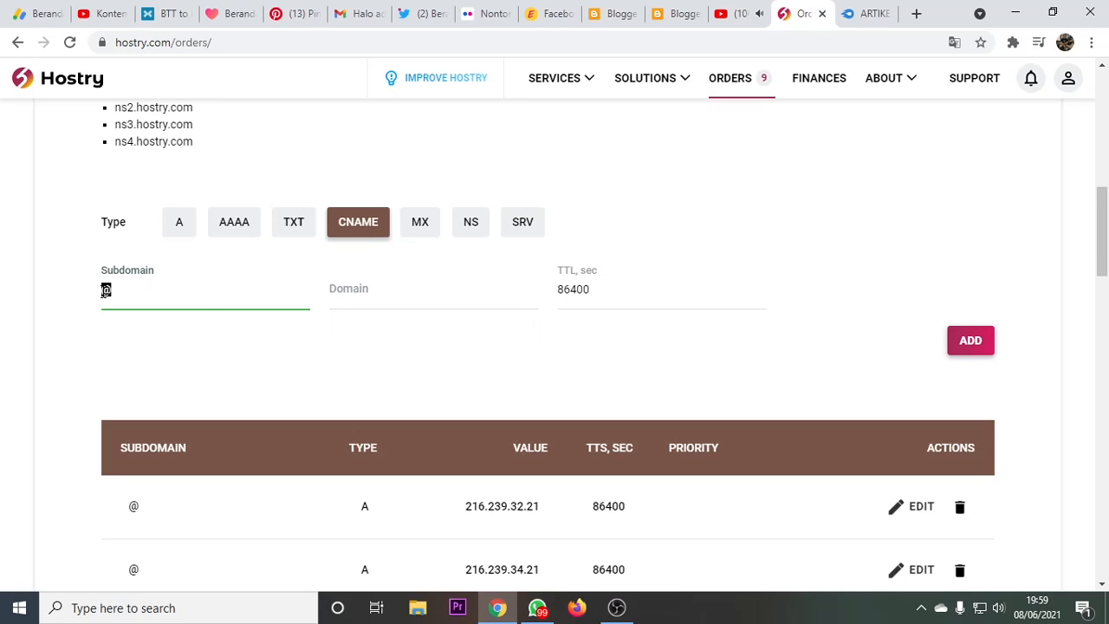
pyautogui.scroll(-5, 414, 445)
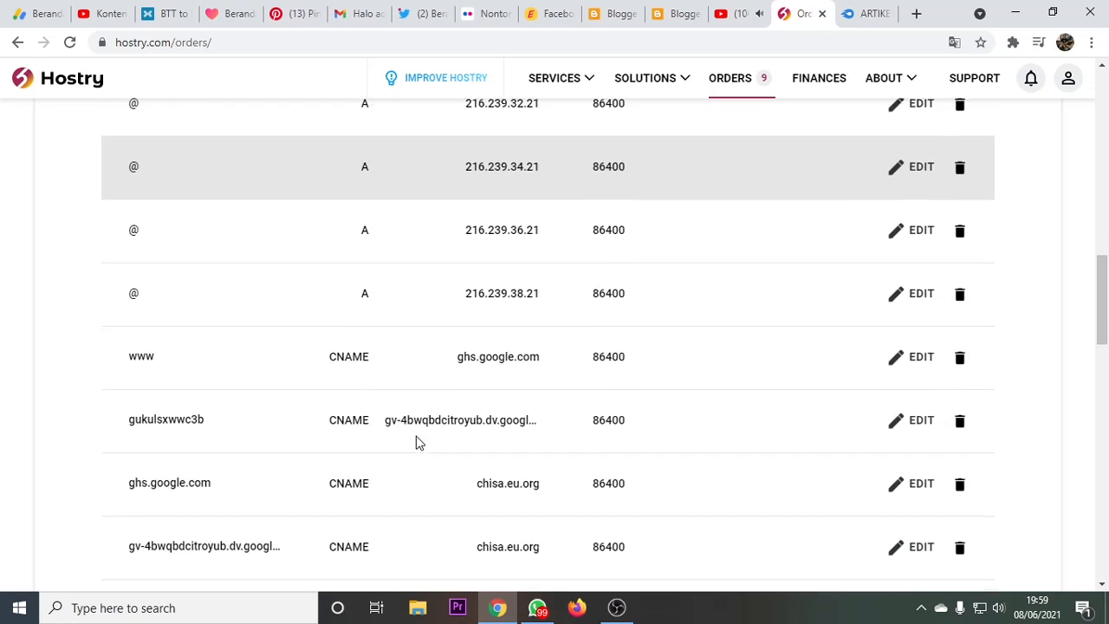
pyautogui.scroll(6, 208, 446)
pyautogui.scroll(-1, 169, 415)
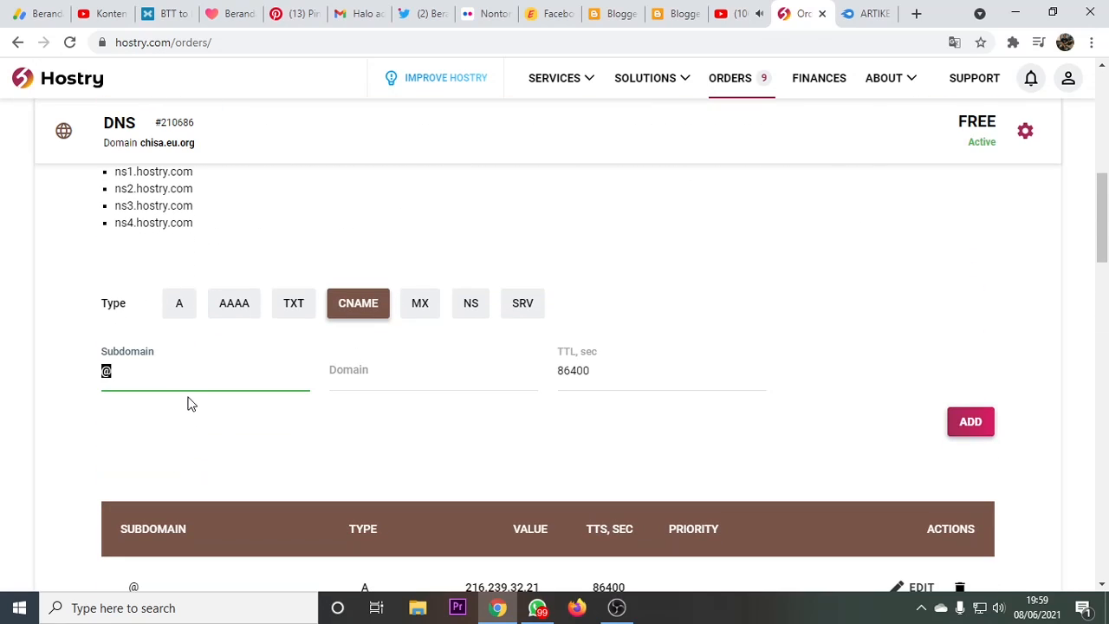
pyautogui.write('ny')
# - Set the ny record's domain to ghs.google.com, add the record, and check it in the chisa.eu.org record list
pyautogui.click(651, 17)
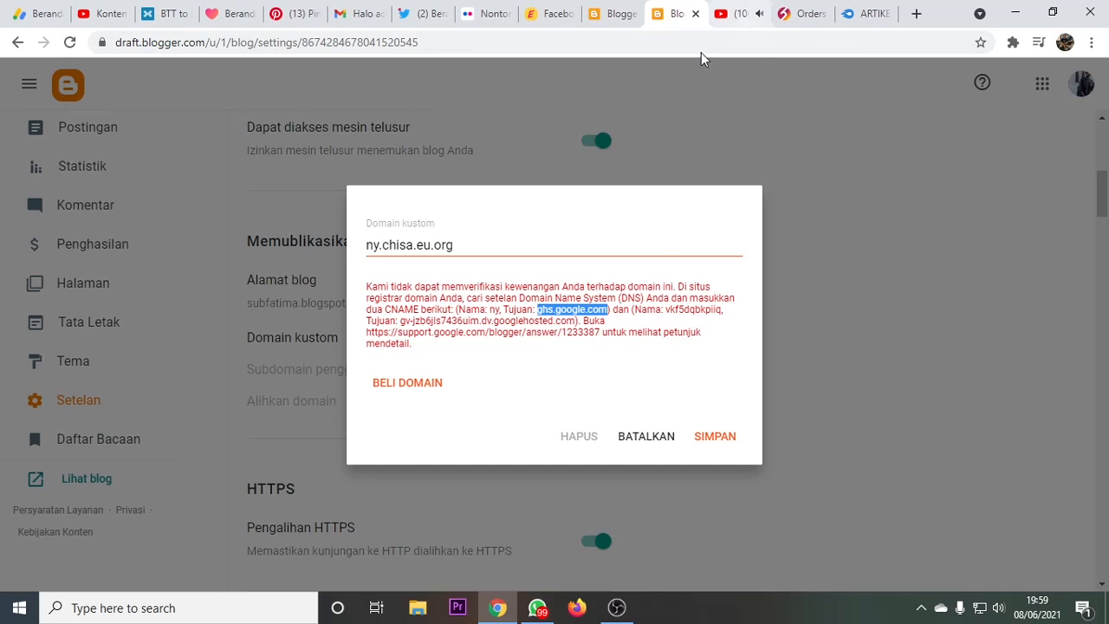
pyautogui.click(797, 15)
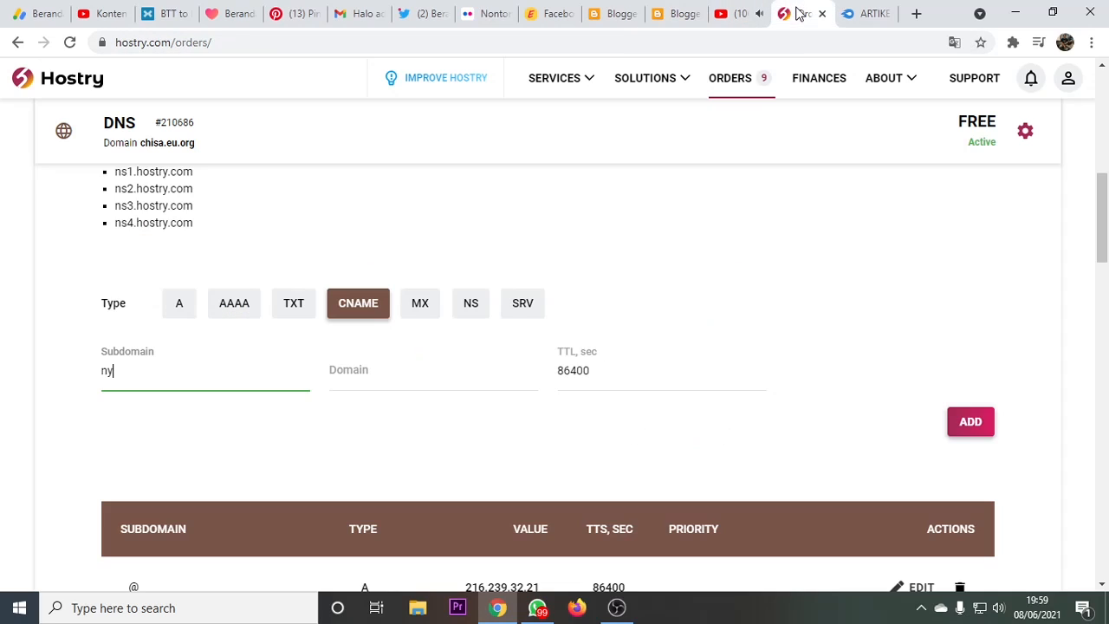
pyautogui.click(362, 369)
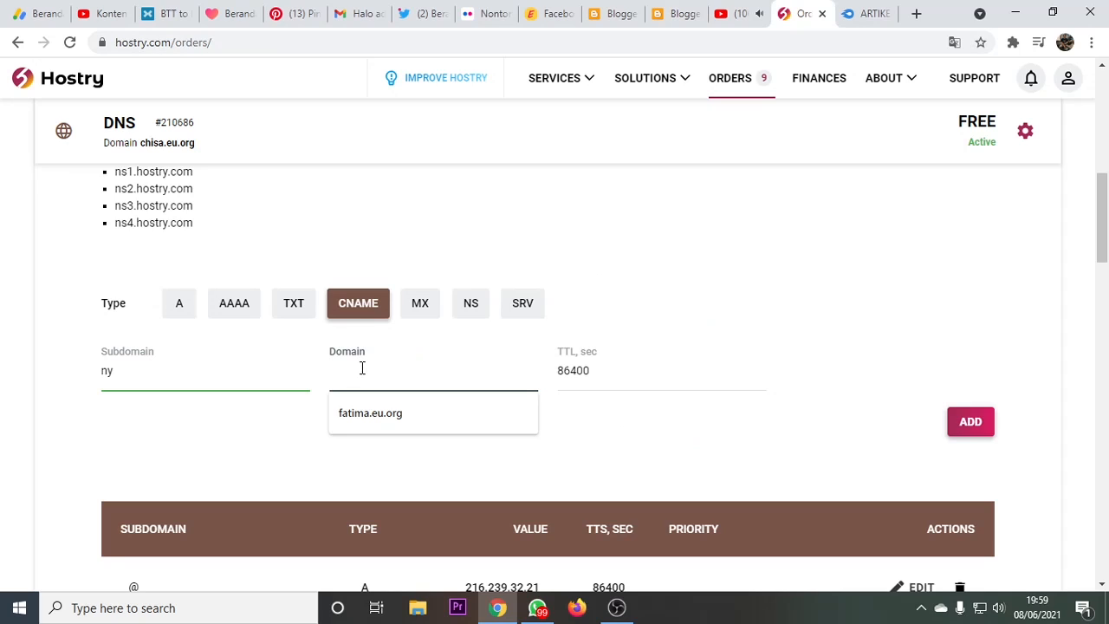
pyautogui.hotkey('ctrl', 'v')
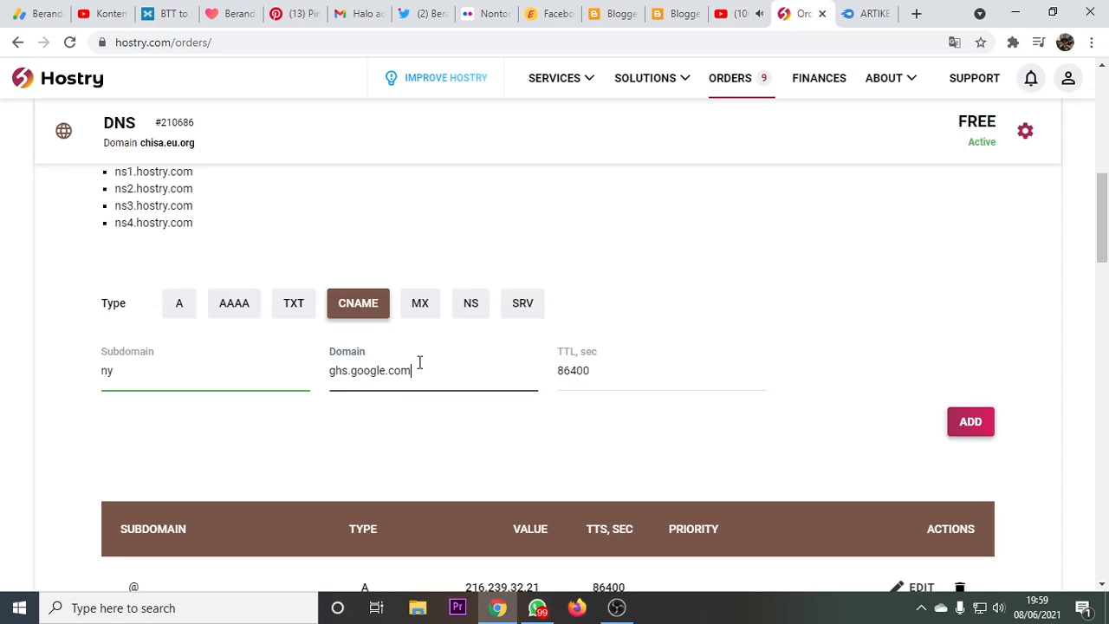
pyautogui.scroll(-2, 599, 369)
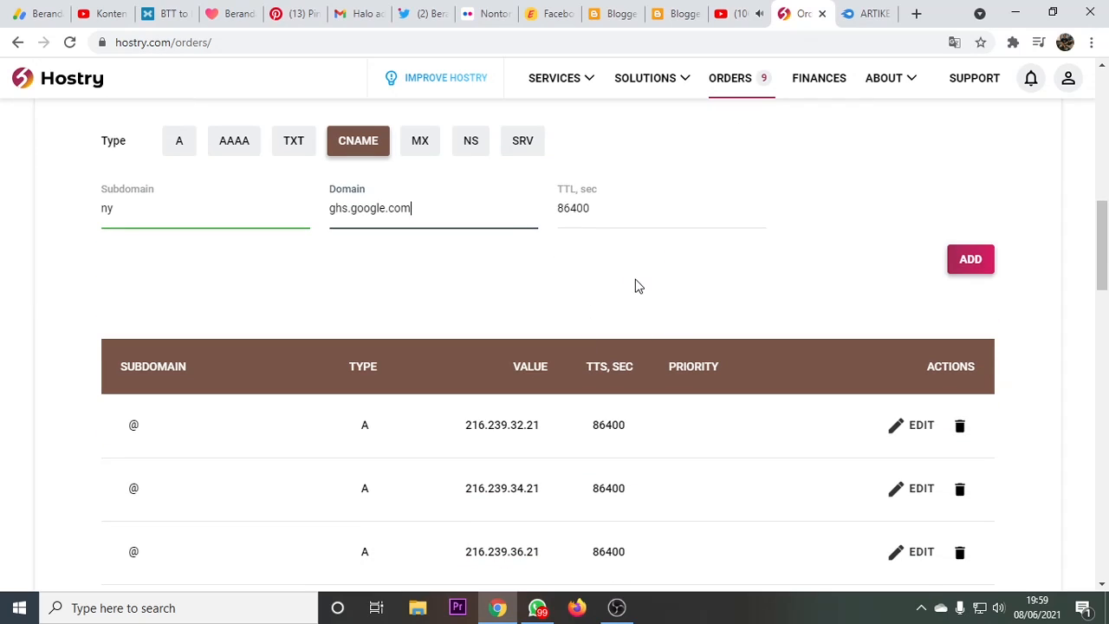
pyautogui.scroll(1, 496, 317)
pyautogui.click(982, 347)
pyautogui.scroll(-5, 529, 372)
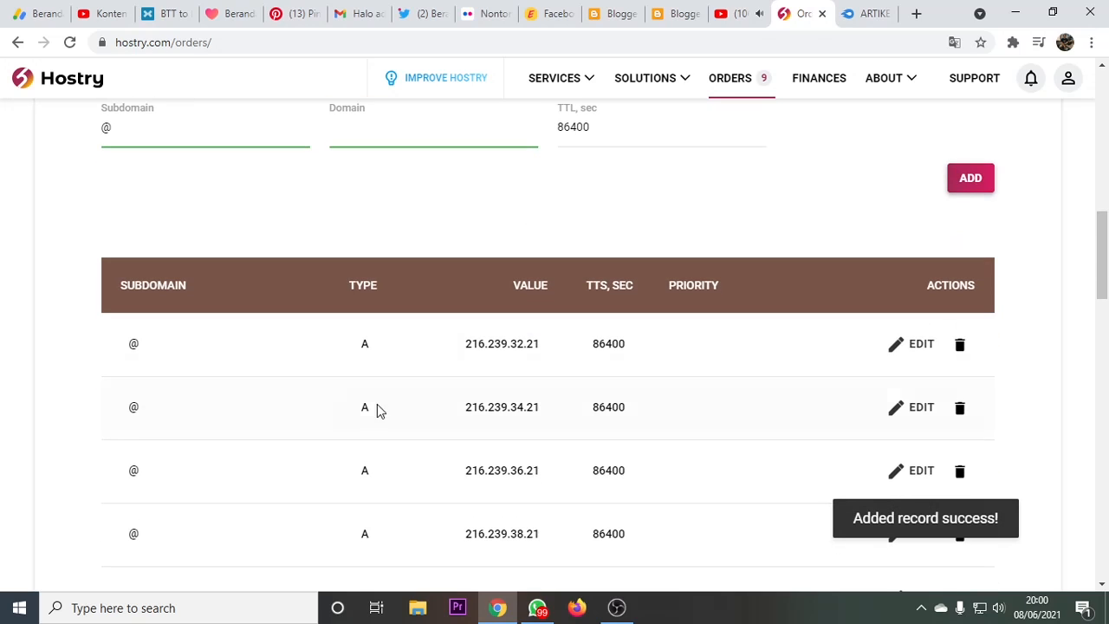
pyautogui.scroll(-3, 205, 438)
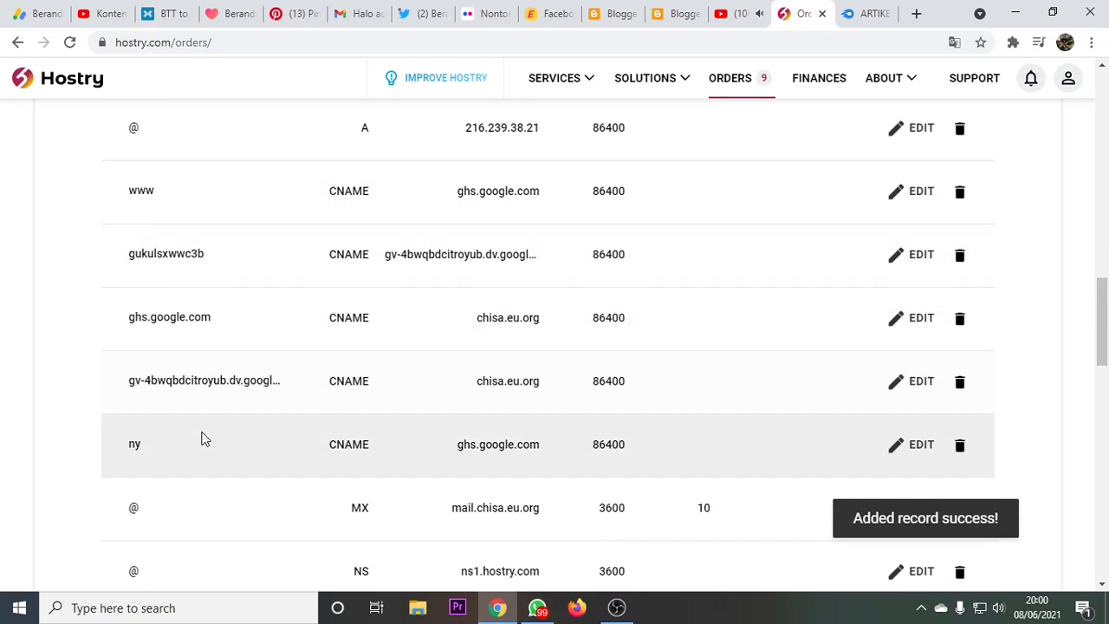
pyautogui.scroll(7, 378, 366)
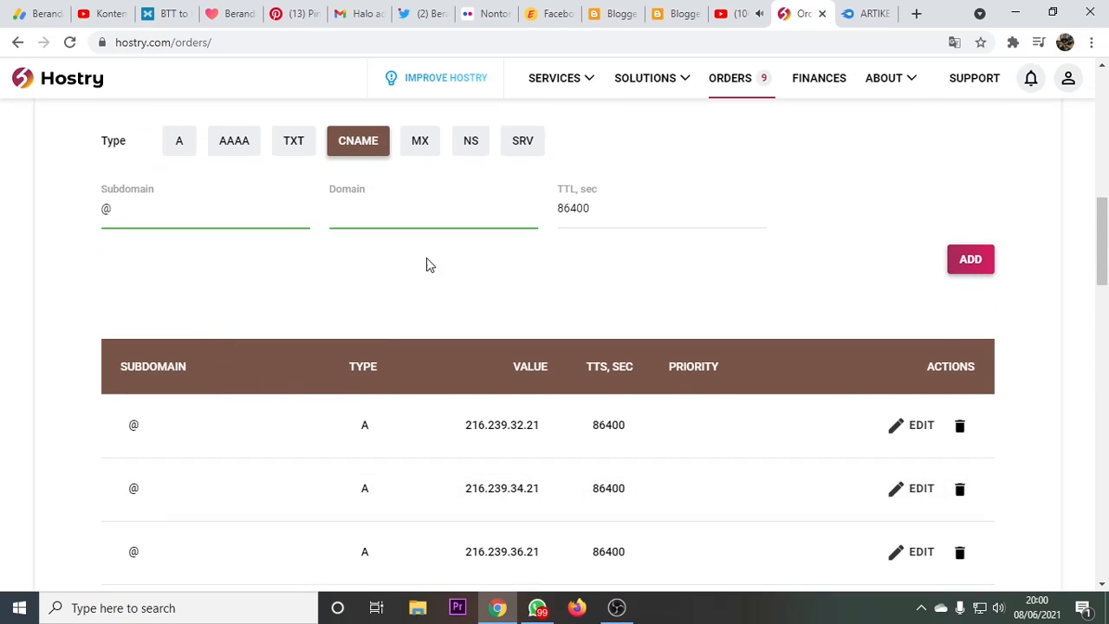
# - Copy the second CNAME's verification name from Blogger into the subdomain of a new CNAME record on Hostry
pyautogui.click(680, 15)
pyautogui.moveTo(664, 310); pyautogui.dragTo(718, 313)
pyautogui.hotkey('ctrl', 'c')
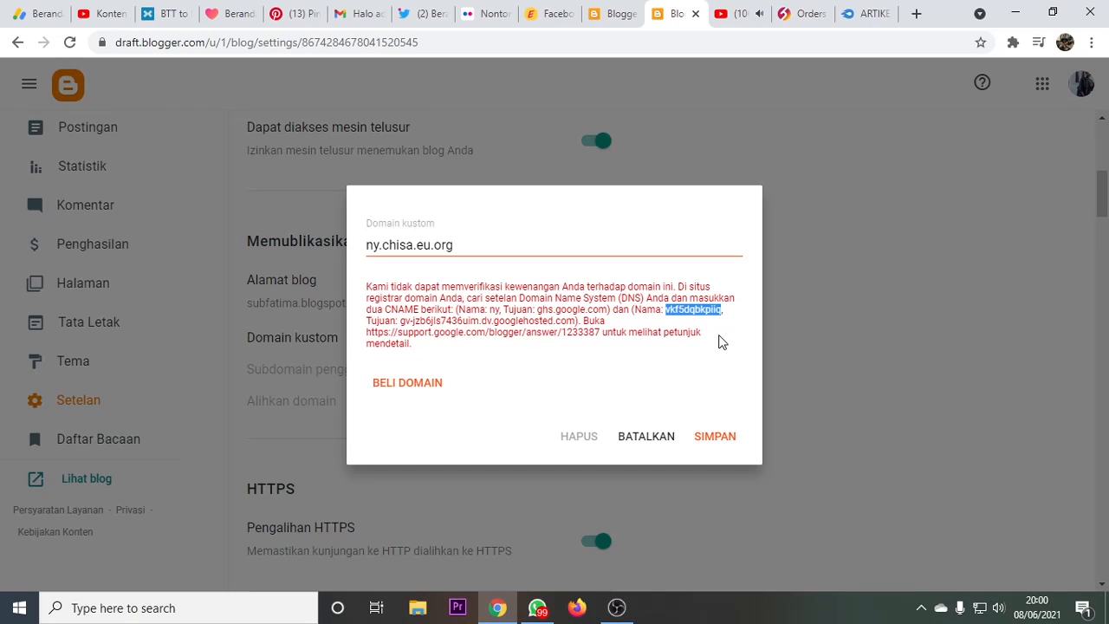
pyautogui.click(805, 13)
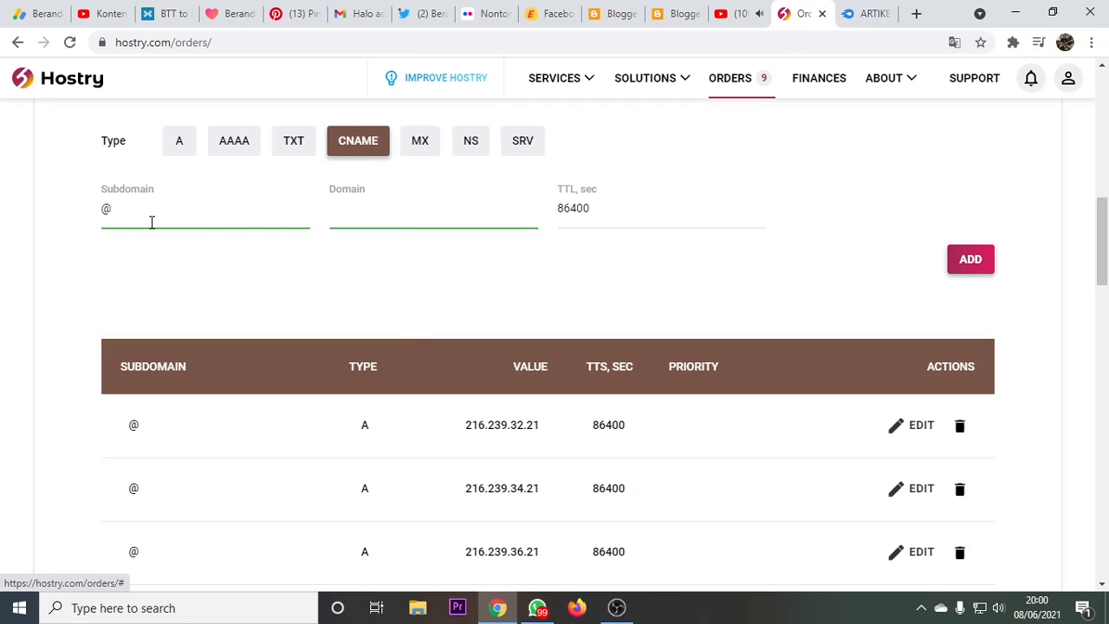
pyautogui.doubleClick(106, 223)
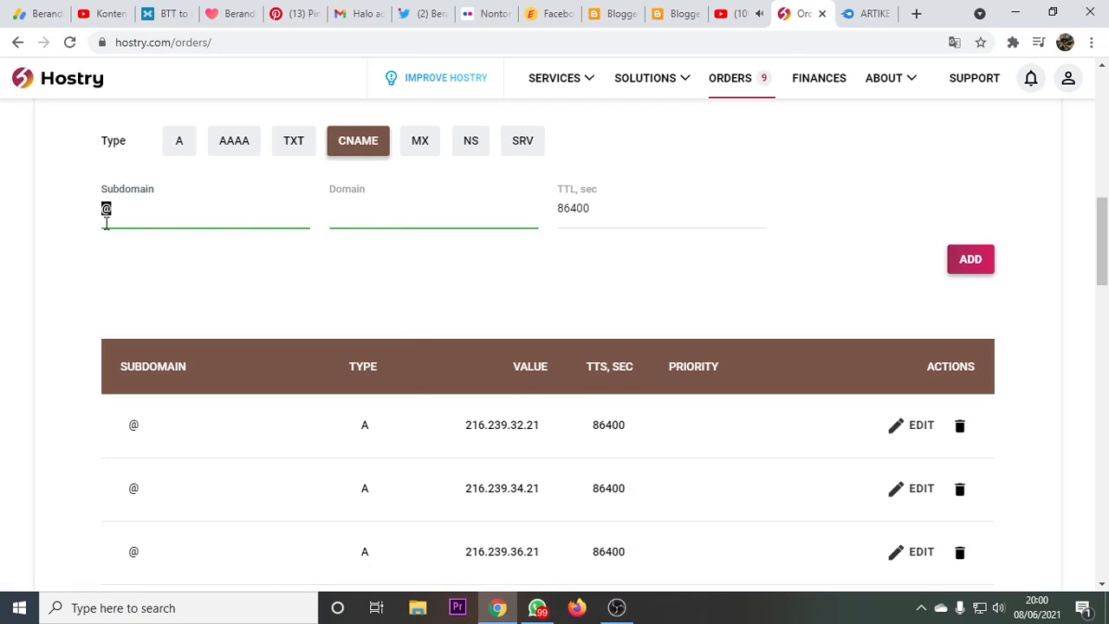
pyautogui.hotkey('ctrl', 'v')
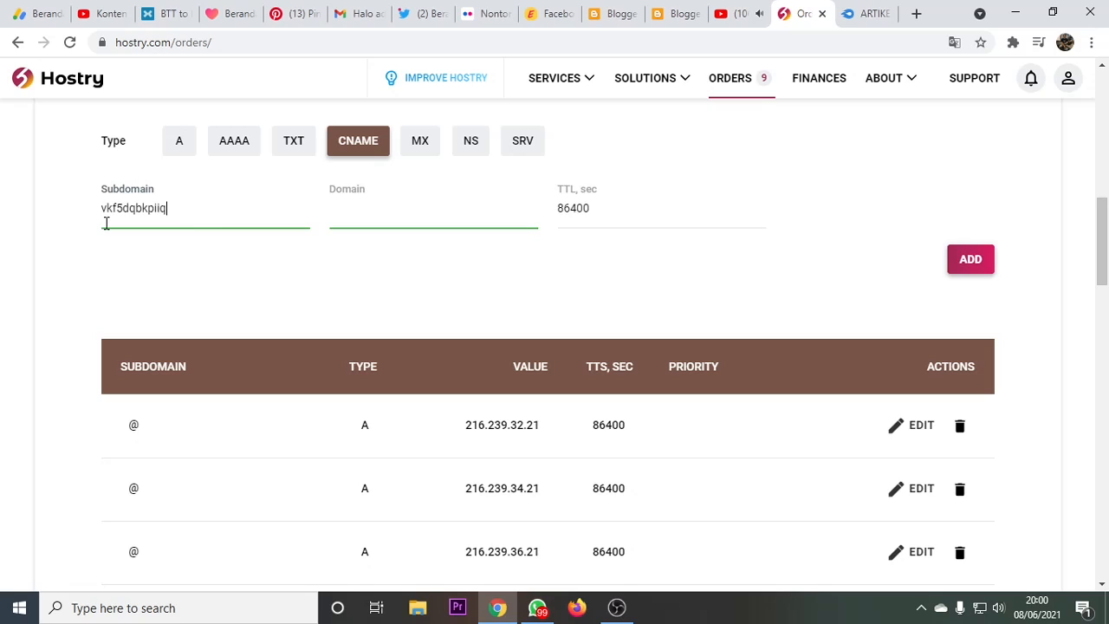
# - Copy the second CNAME's verification target from Blogger into the domain field of the new CNAME record on Hostry
pyautogui.click(405, 207)
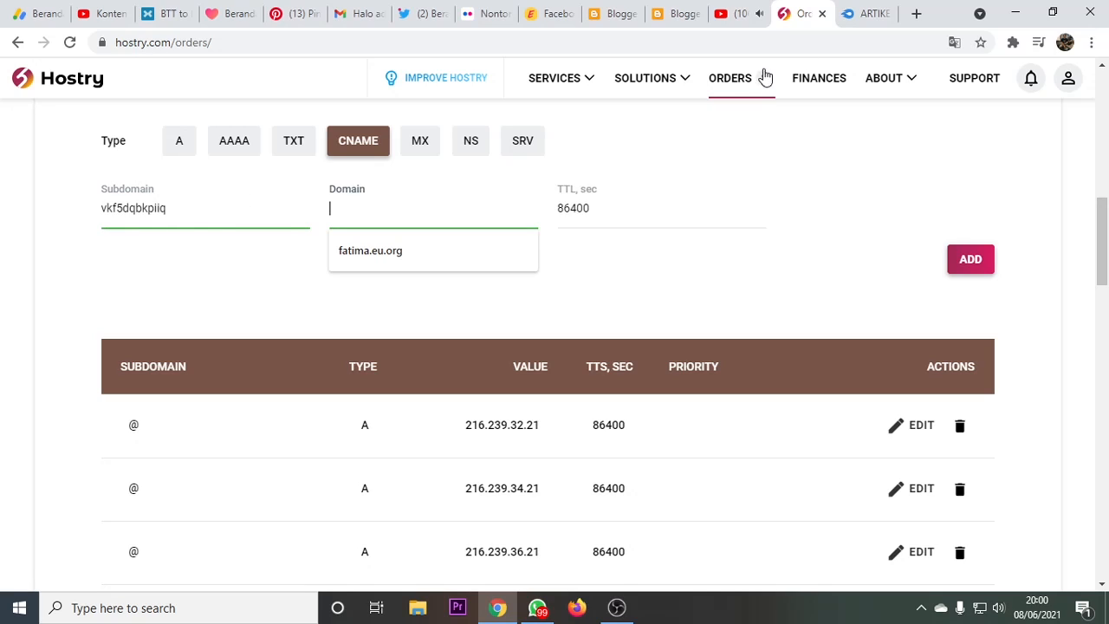
pyautogui.click(683, 14)
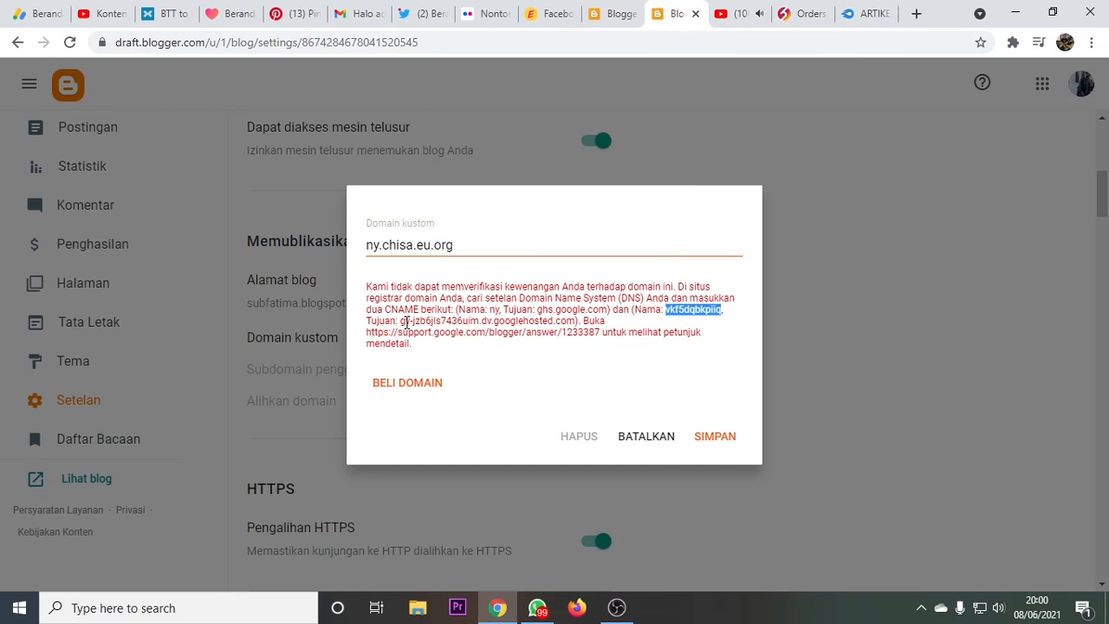
pyautogui.moveTo(401, 322); pyautogui.dragTo(569, 321)
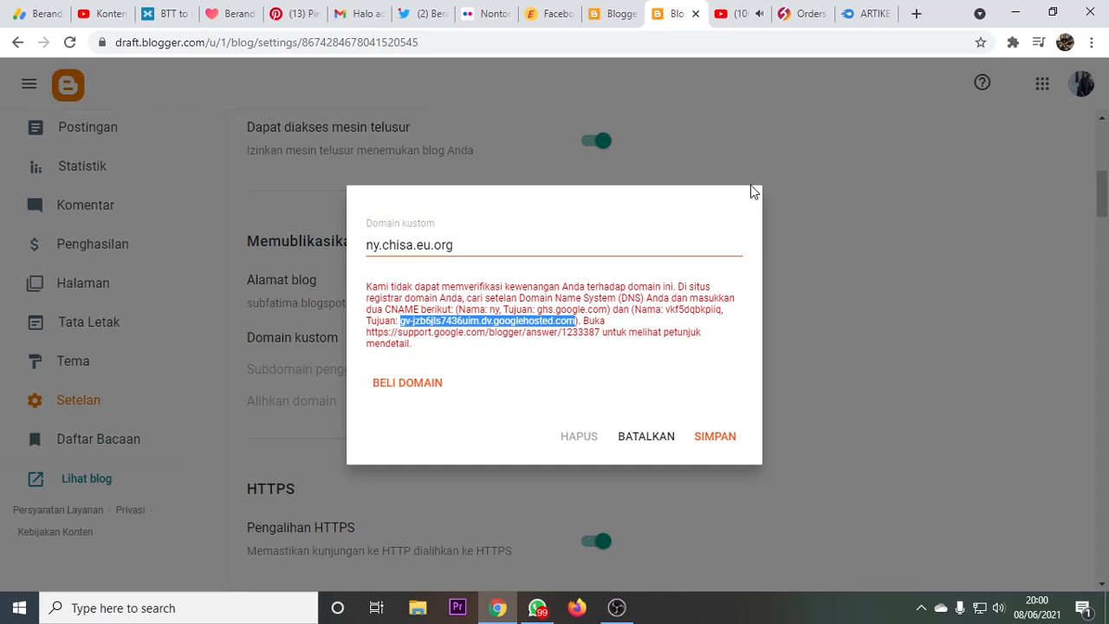
pyautogui.click(804, 13)
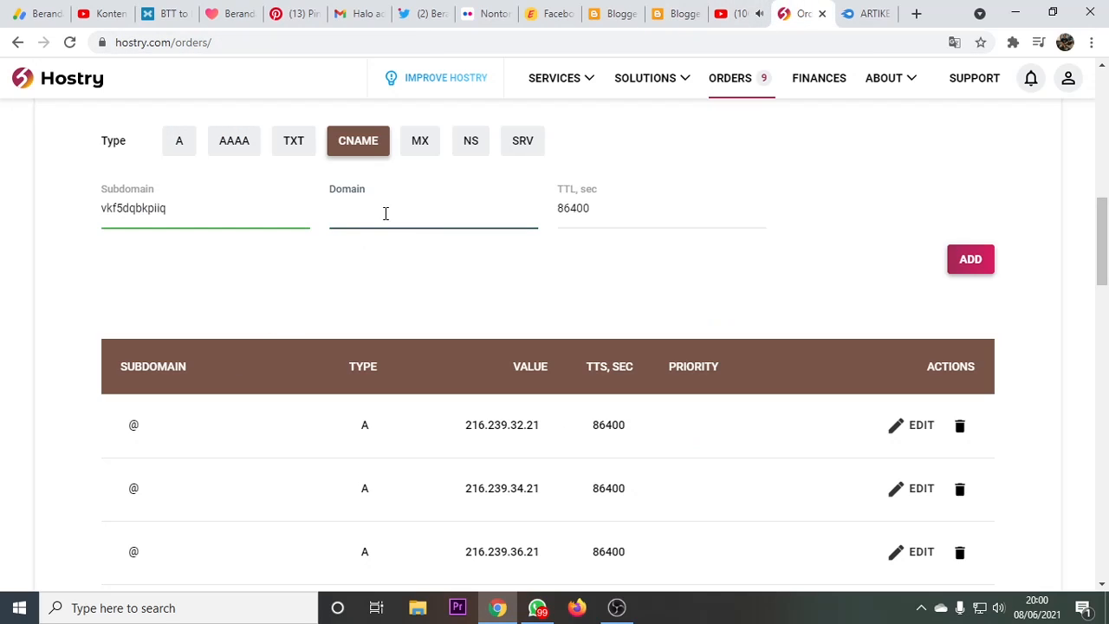
pyautogui.write('gv-jzb6jls7436uim.dv.googlehosted.com')
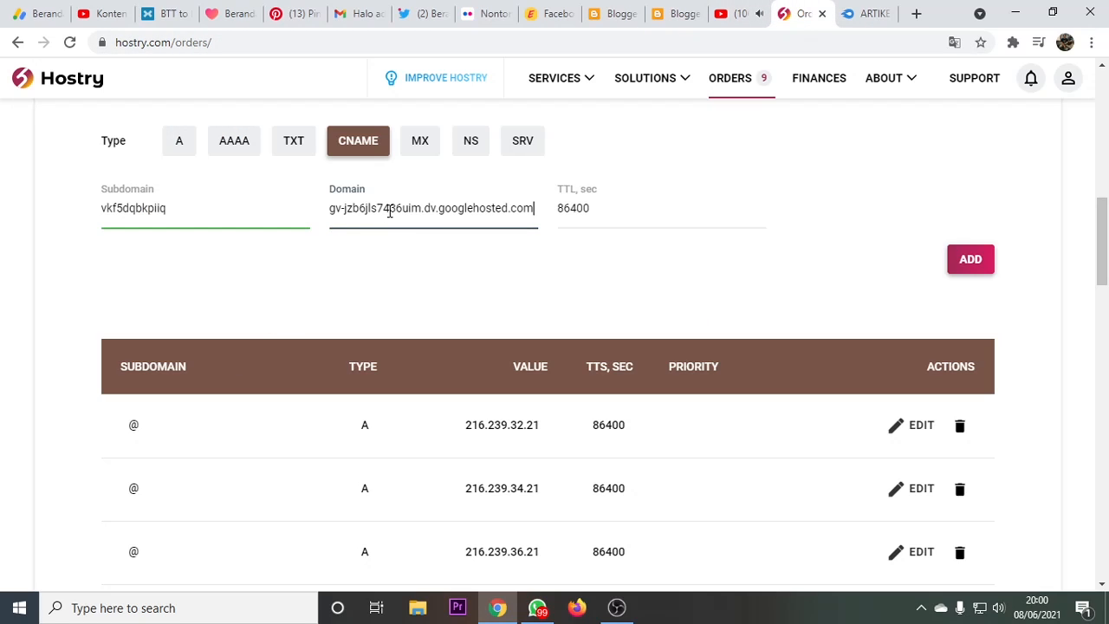
# - Add the verification CNAME record and check both new CNAME entries in the chisa.eu.org record list
pyautogui.click(956, 265)
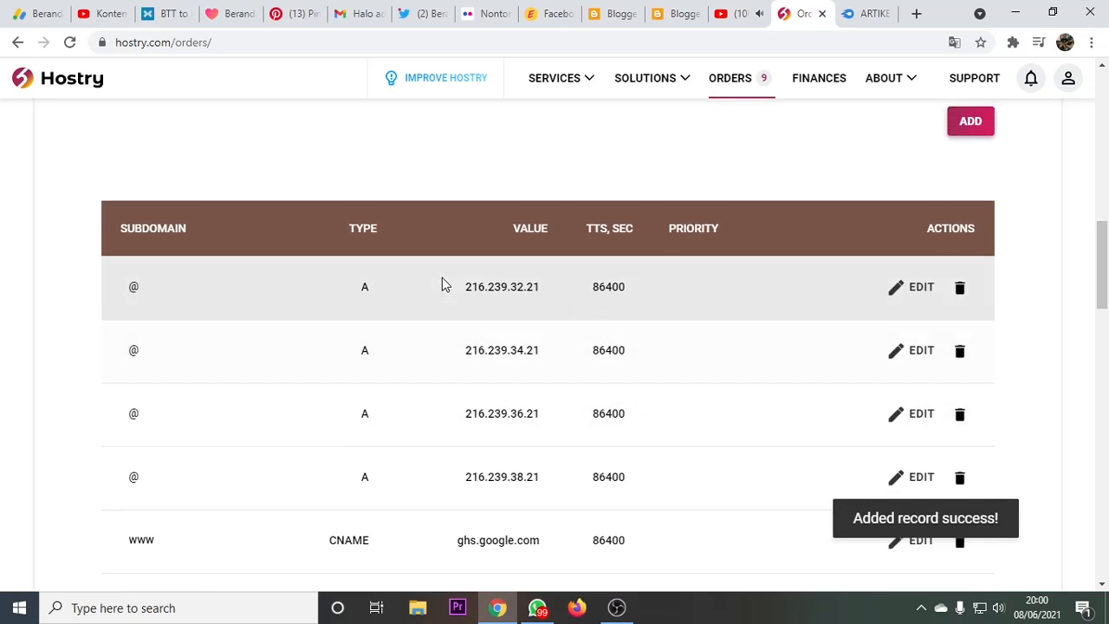
pyautogui.scroll(-8, 626, 381)
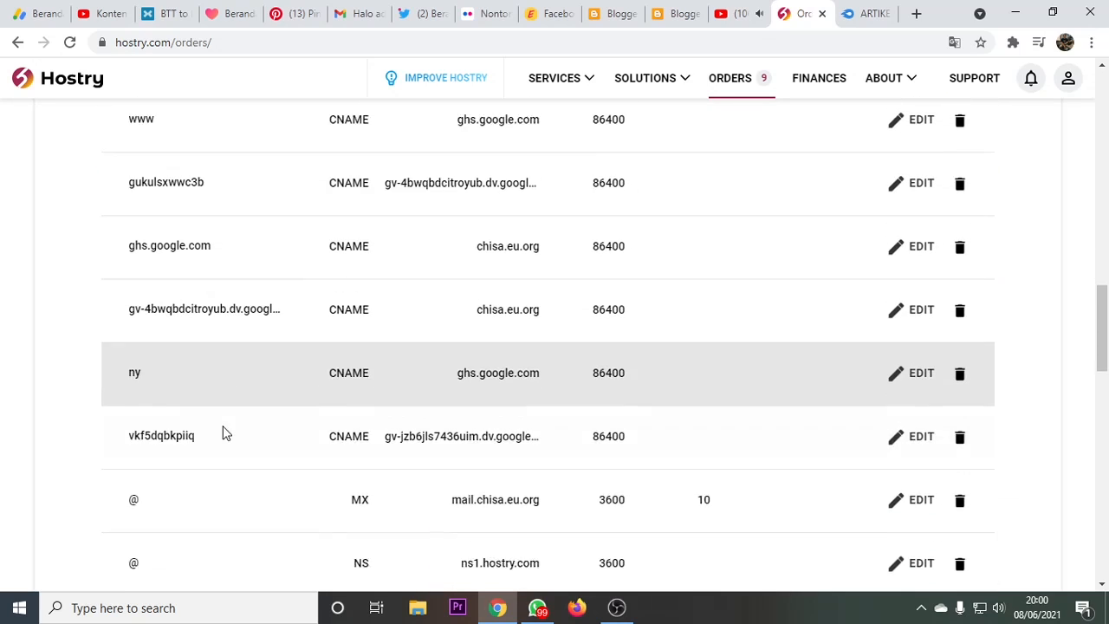
pyautogui.scroll(2, 450, 390)
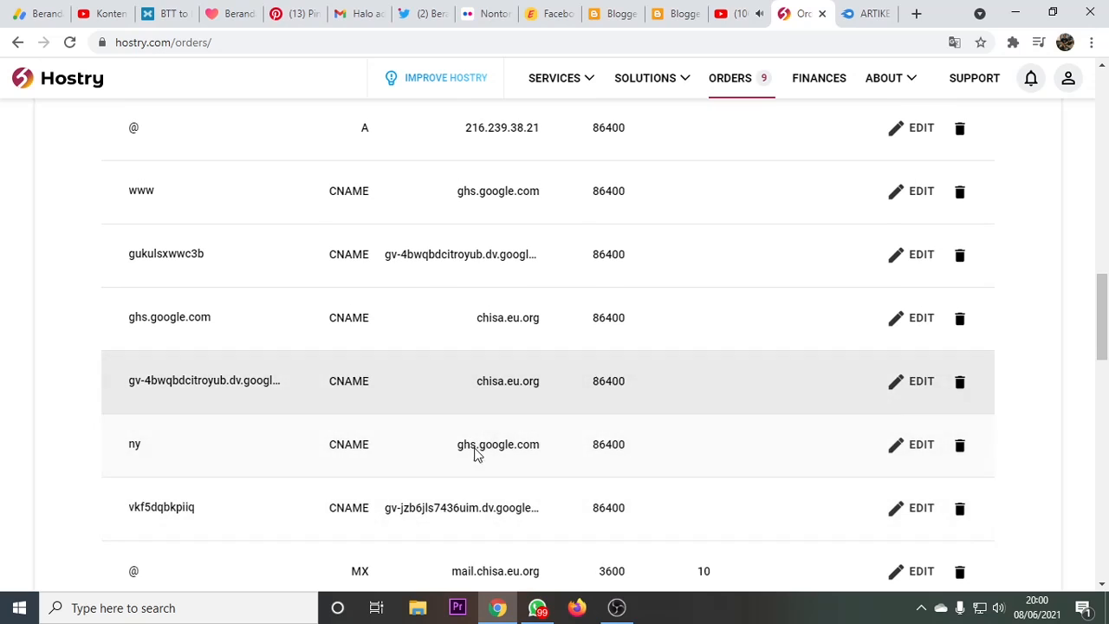
pyautogui.scroll(3, 342, 407)
pyautogui.scroll(-3, 349, 403)
pyautogui.scroll(8, 348, 403)
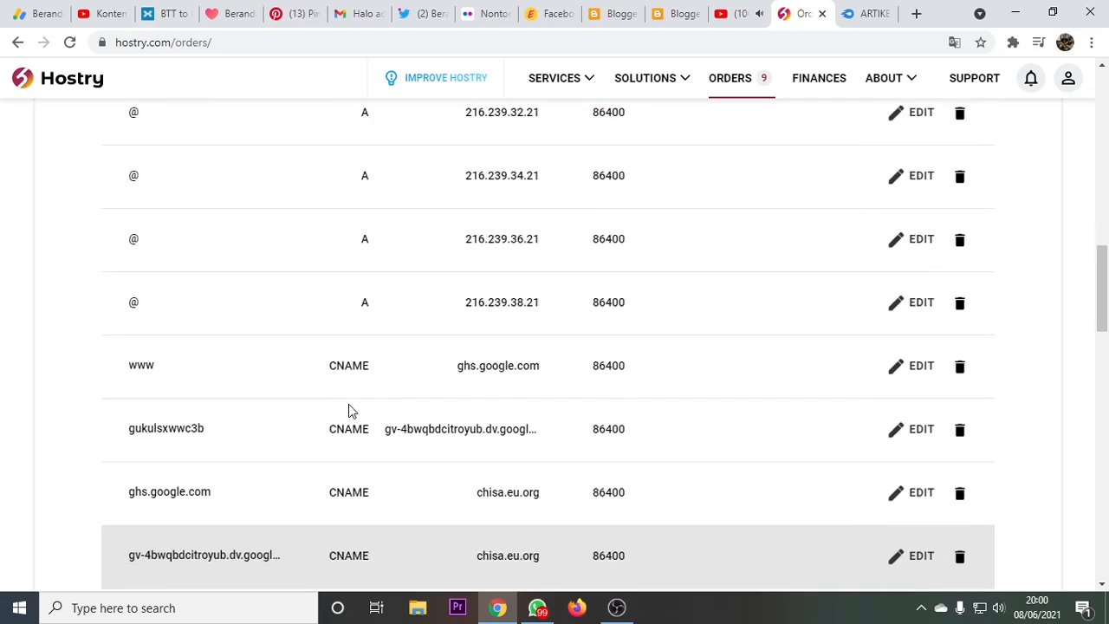
# - Save ny.chisa.eu.org as the custom domain in Blogger and test it by viewing the live blog
pyautogui.click(666, 17)
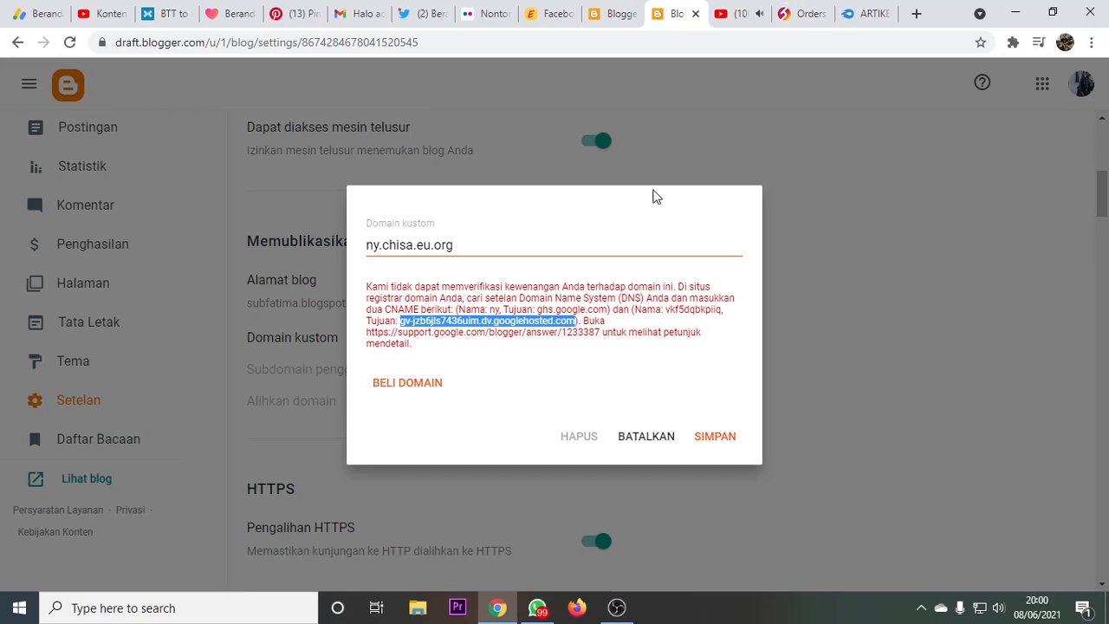
pyautogui.click(712, 435)
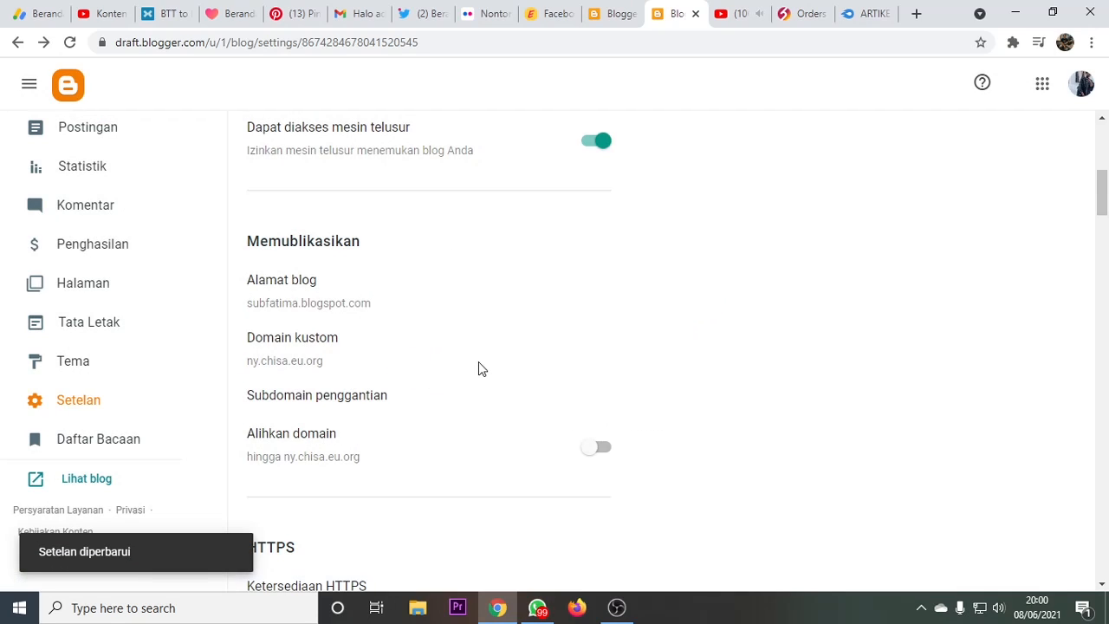
pyautogui.scroll(-2, 384, 376)
pyautogui.scroll(1, 383, 376)
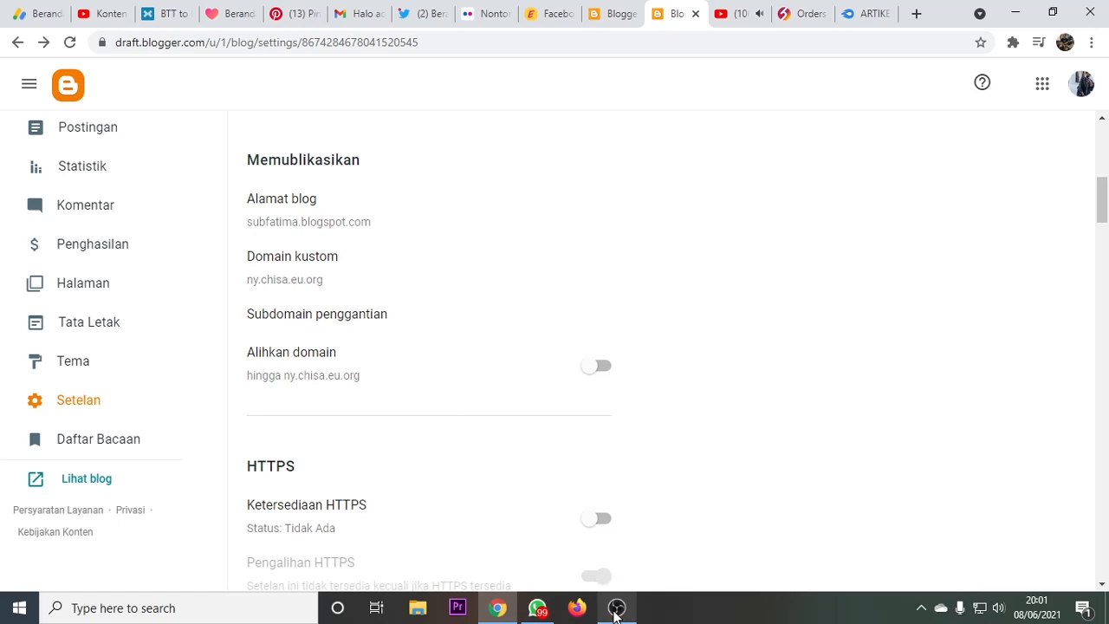
pyautogui.click(86, 481)
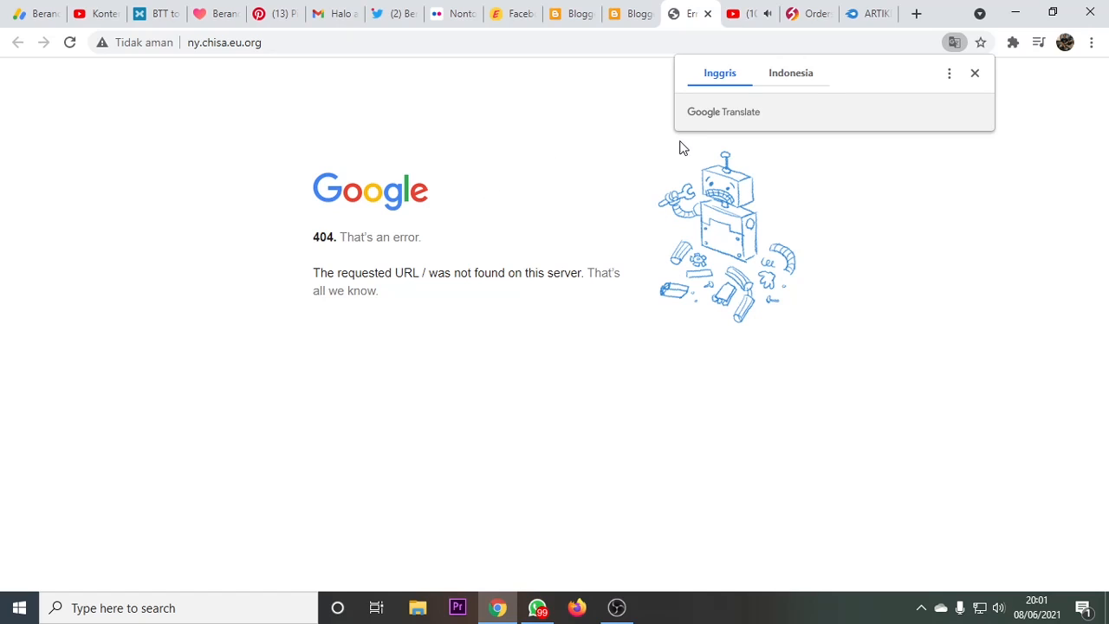
pyautogui.click(707, 14)
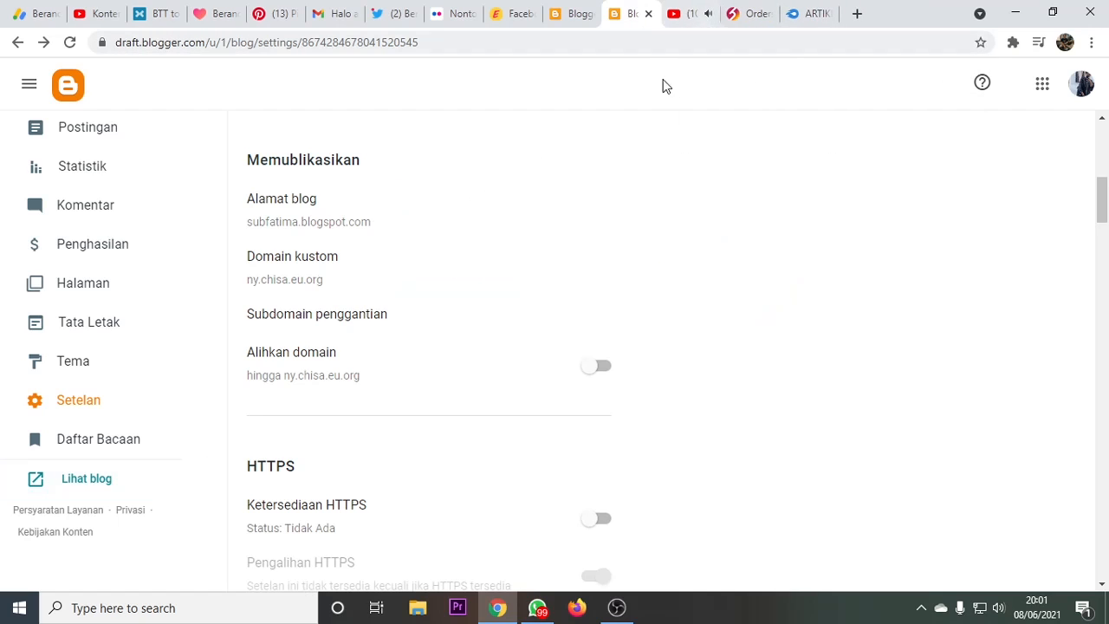
pyautogui.moveTo(616, 606)
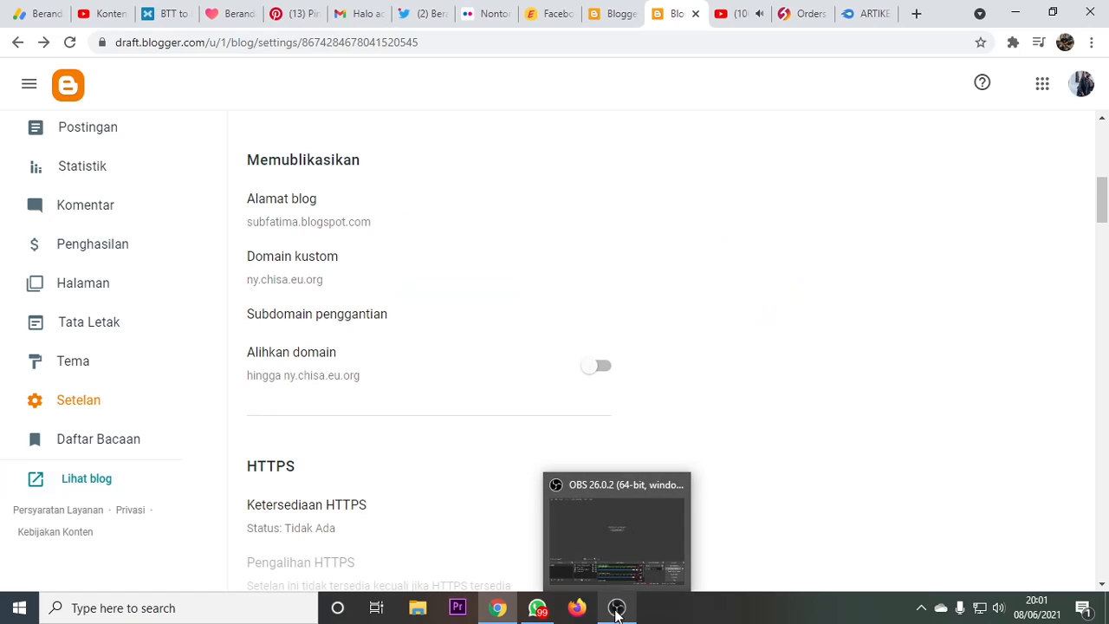
pyautogui.click(732, 14)
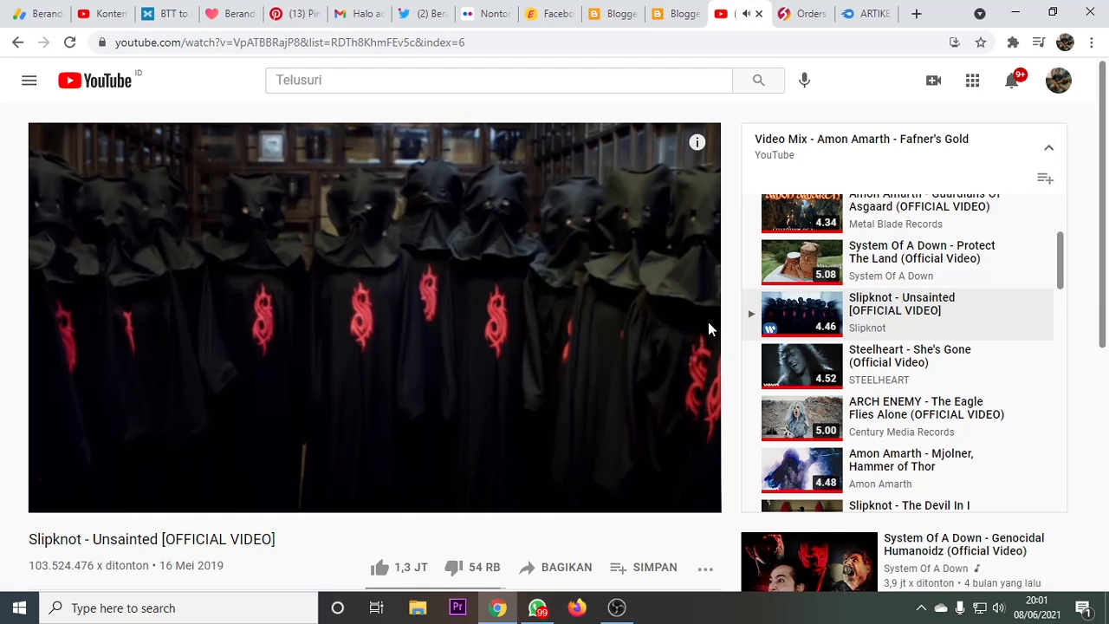
pyautogui.click(616, 606)
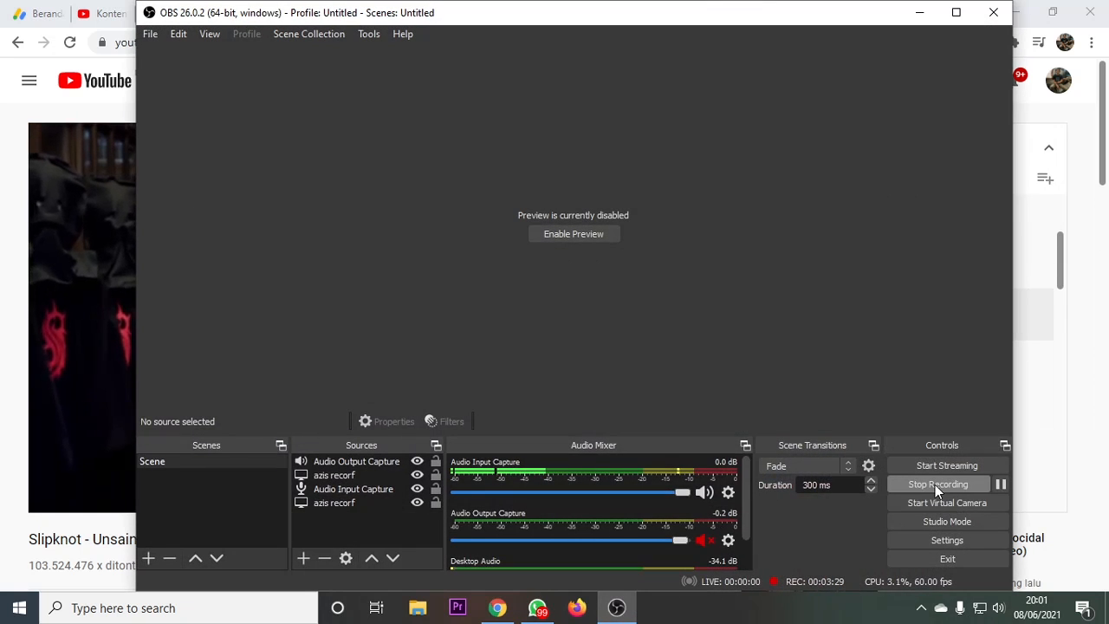
pyautogui.click(934, 484)
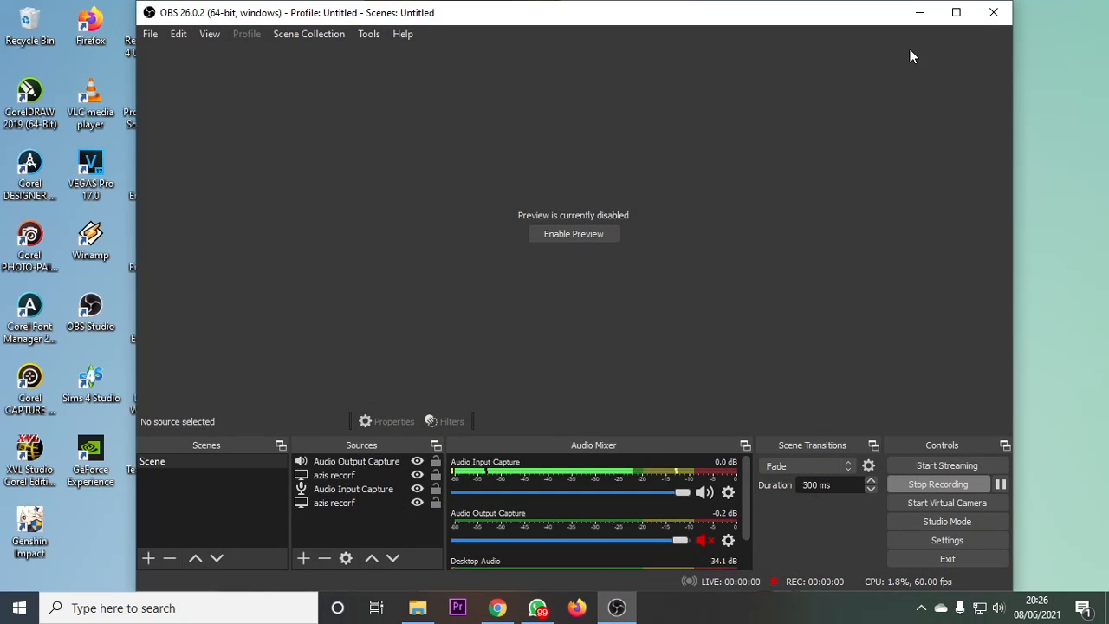
pyautogui.click(918, 12)
pyautogui.rightClick(666, 176)
pyautogui.click(718, 223)
pyautogui.click(497, 606)
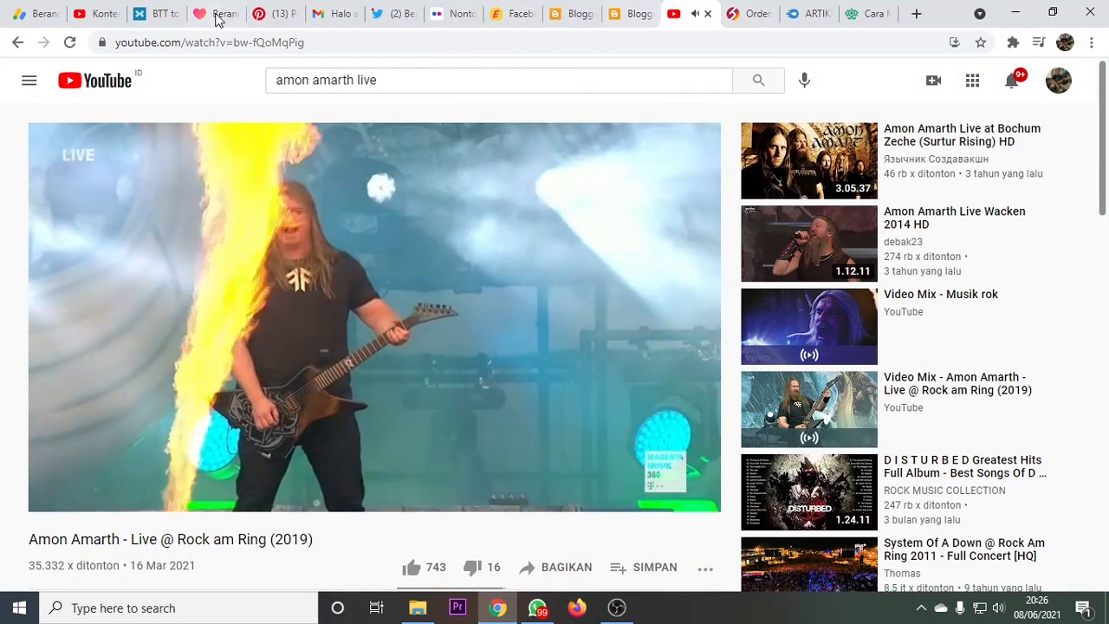
# - Return to the Blogger settings and review the custom domain, domain redirect and HTTPS options
pyautogui.click(615, 17)
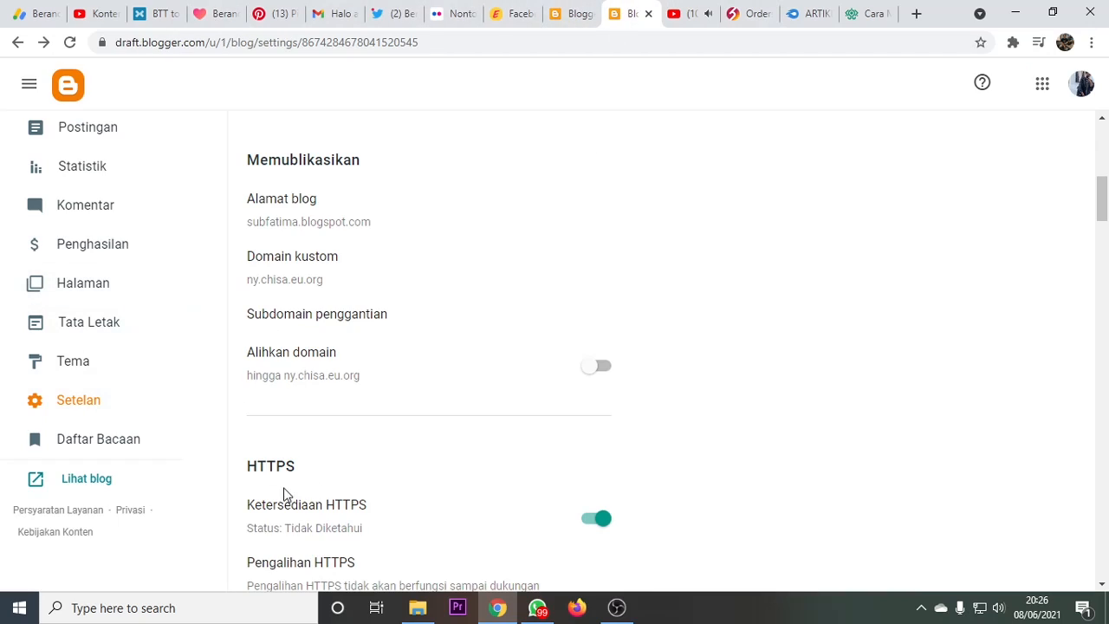
pyautogui.scroll(6, 283, 194)
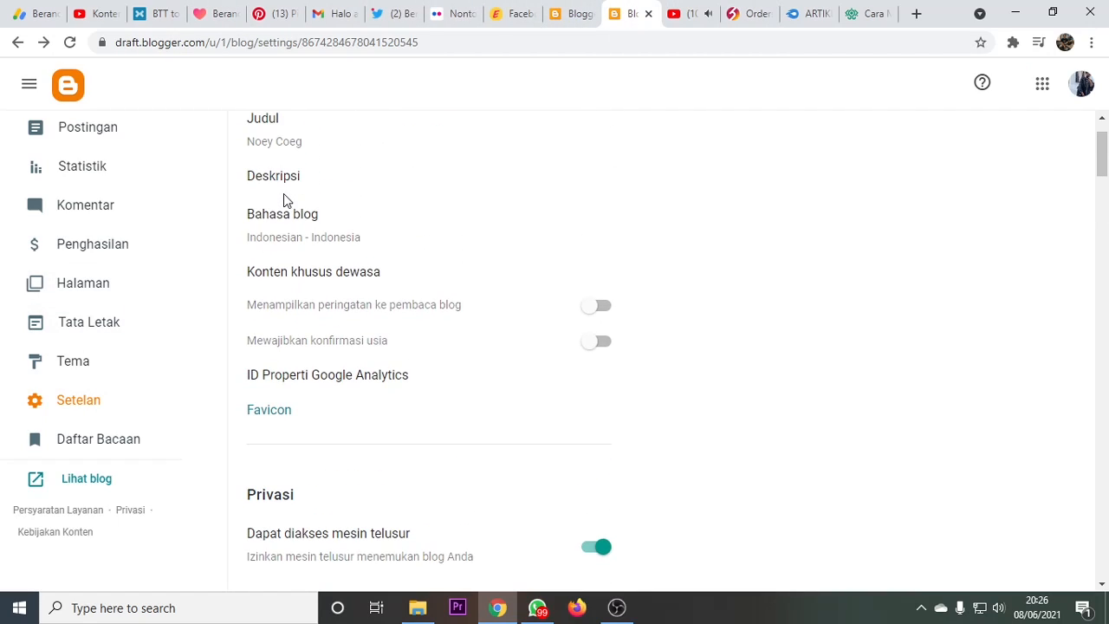
pyautogui.scroll(-3, 285, 199)
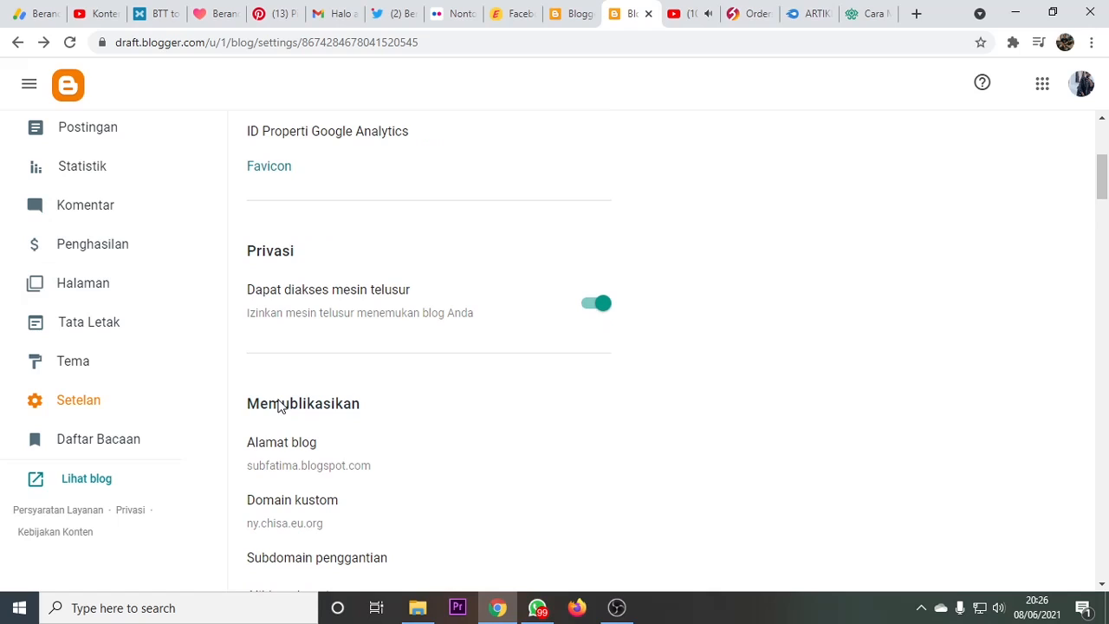
pyautogui.scroll(3, 315, 257)
pyautogui.scroll(-4, 341, 372)
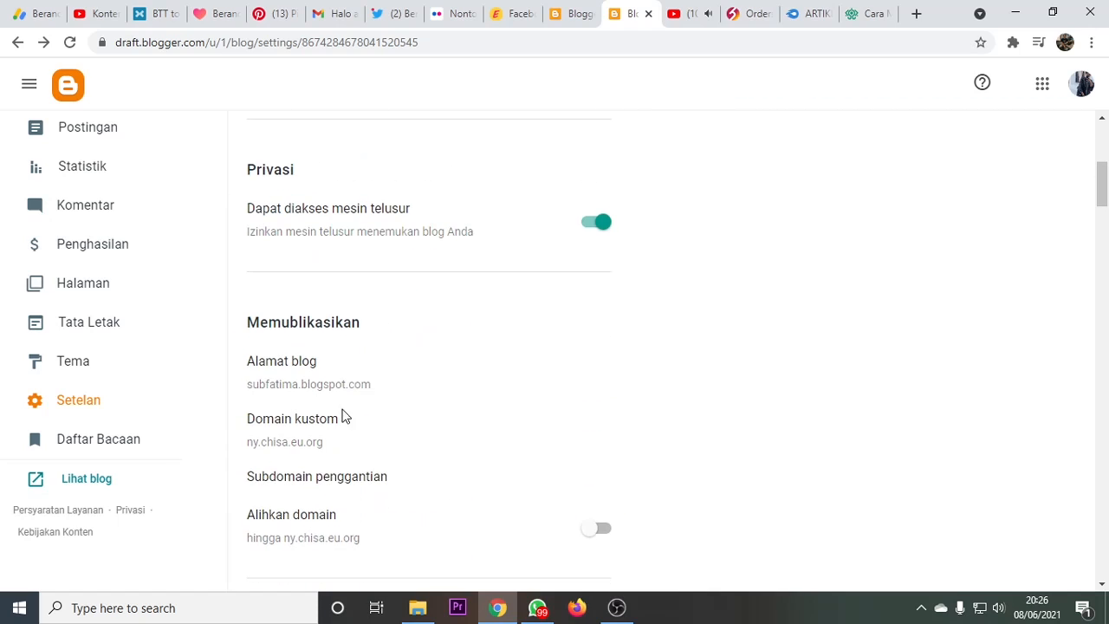
pyautogui.scroll(-1, 290, 433)
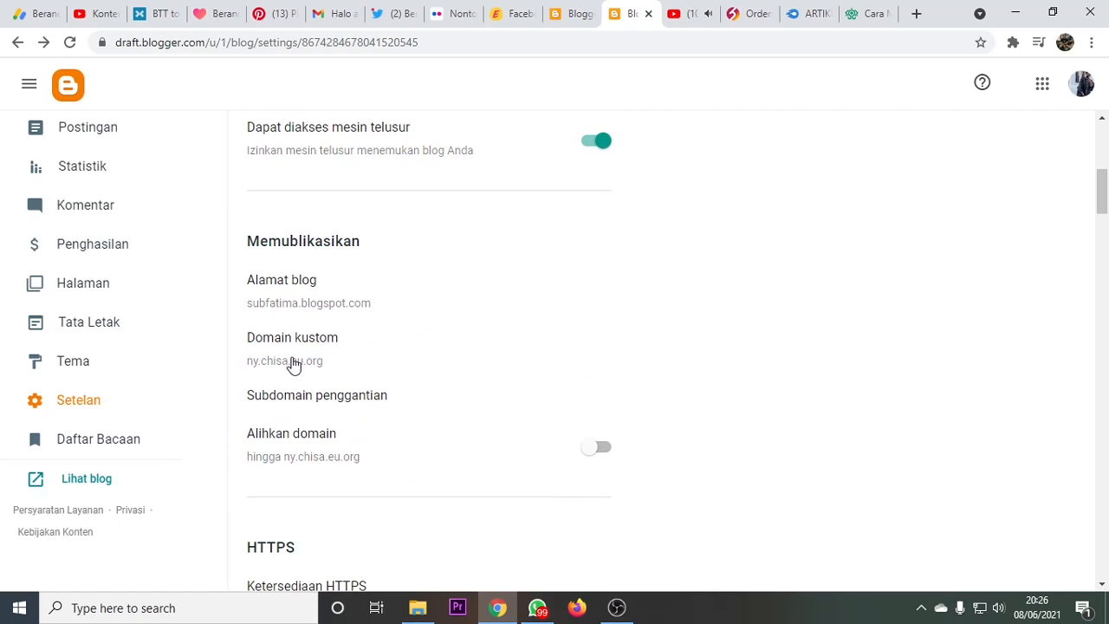
pyautogui.scroll(-2, 350, 363)
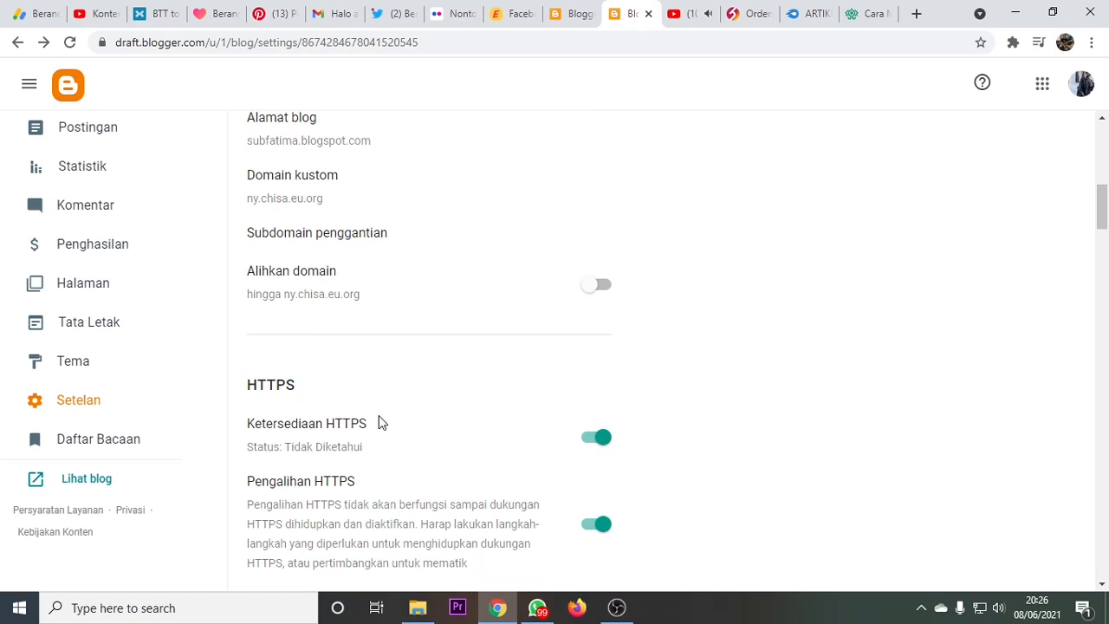
pyautogui.scroll(1, 308, 312)
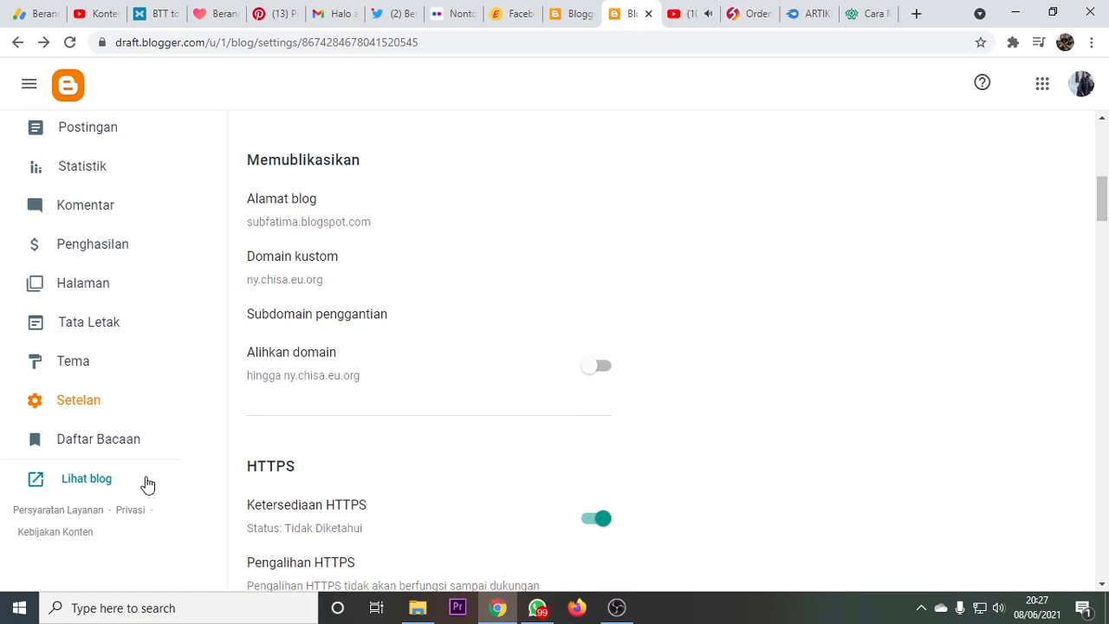
# - View the live blog on its custom domain, look through its home page, and close it
pyautogui.click(92, 482)
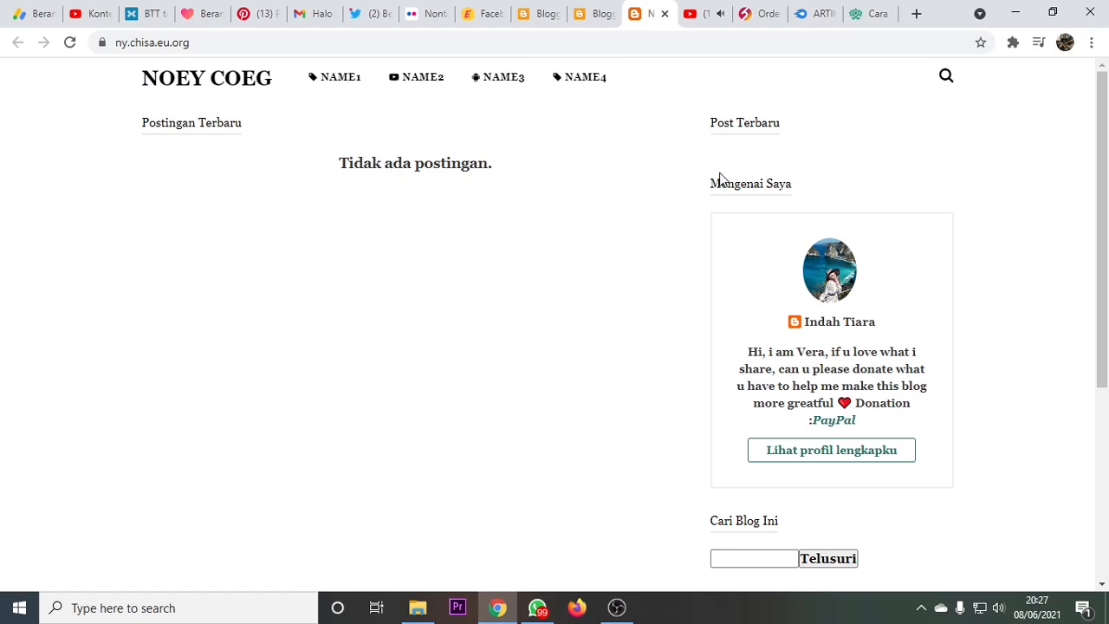
pyautogui.scroll(-2, 665, 297)
pyautogui.scroll(2, 667, 297)
pyautogui.scroll(-1, 704, 230)
pyautogui.scroll(-4, 704, 229)
pyautogui.scroll(4, 705, 277)
pyautogui.scroll(-2, 368, 284)
pyautogui.scroll(2, 368, 284)
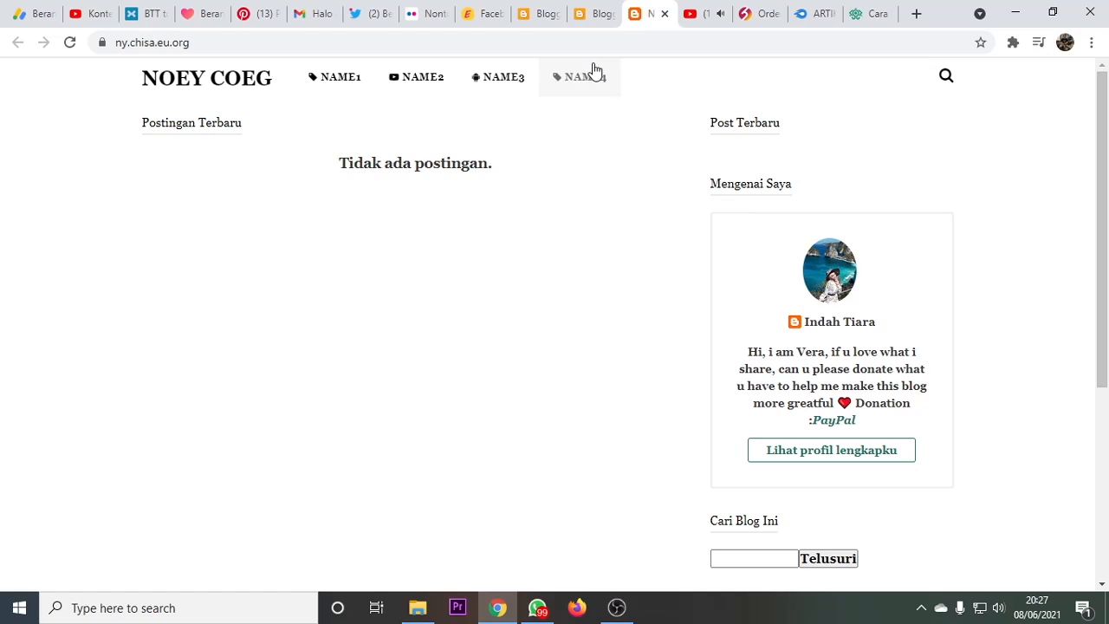
pyautogui.click(664, 14)
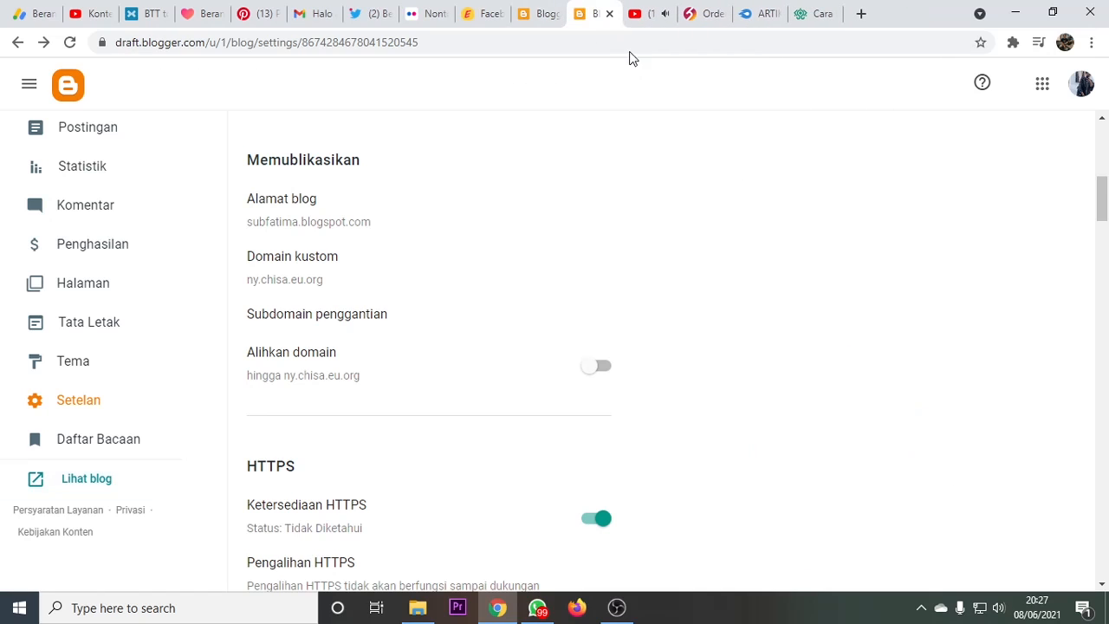
# - View the live blog again, highlight its address ny.chisa.eu.org, and return to the Blogger settings
pyautogui.click(97, 477)
pyautogui.moveTo(117, 43); pyautogui.dragTo(195, 42)
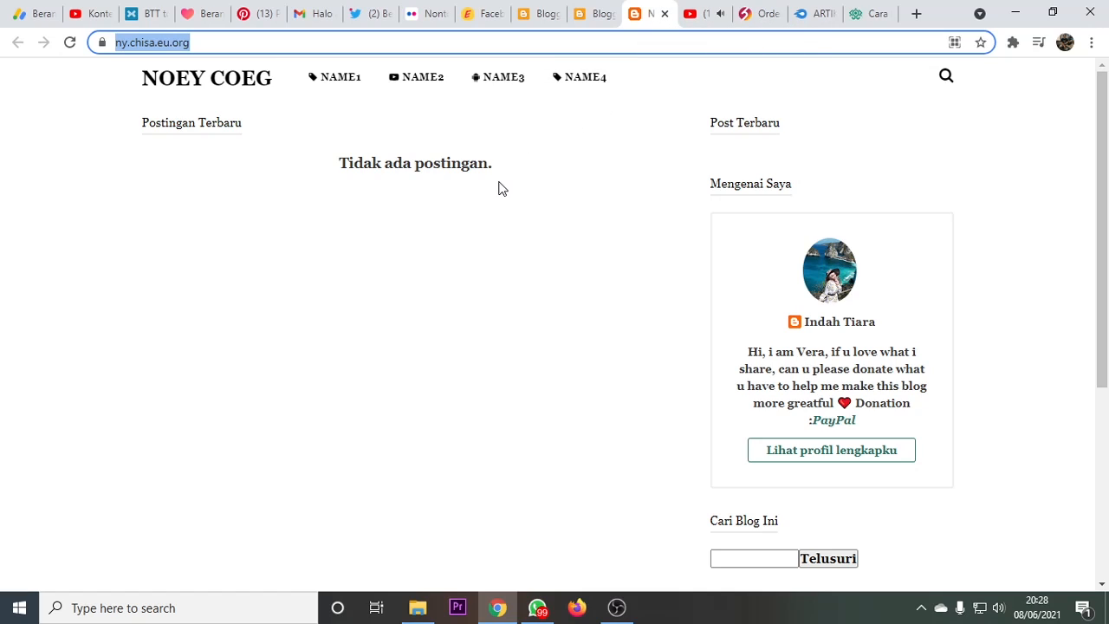
pyautogui.click(664, 15)
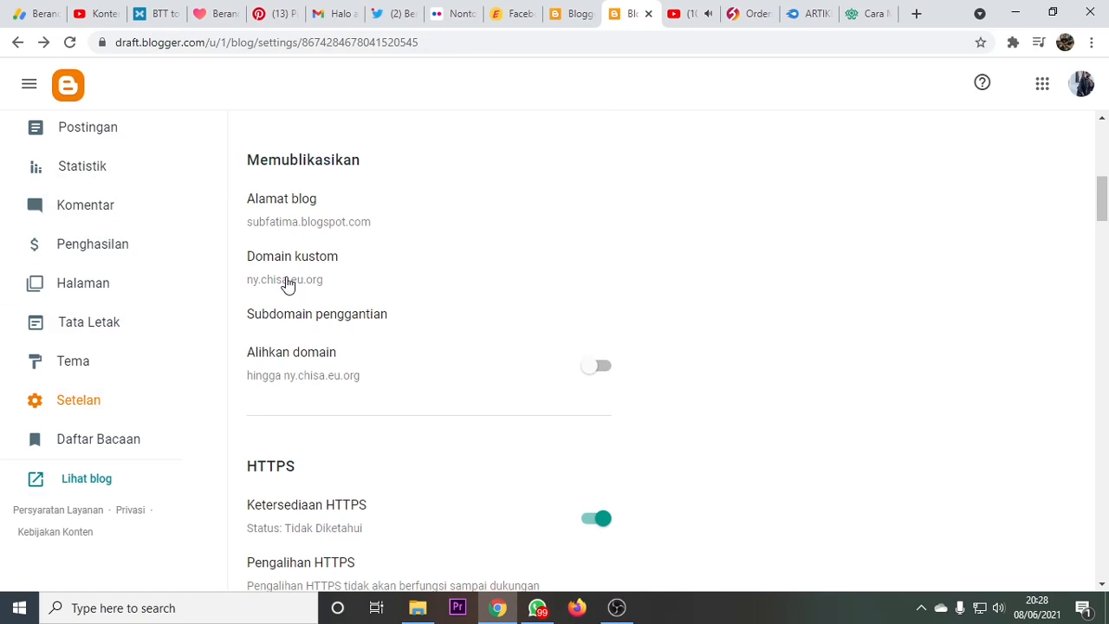
# - Open the blog's list of posts in Blogger and check which blog is selected
pyautogui.click(80, 146)
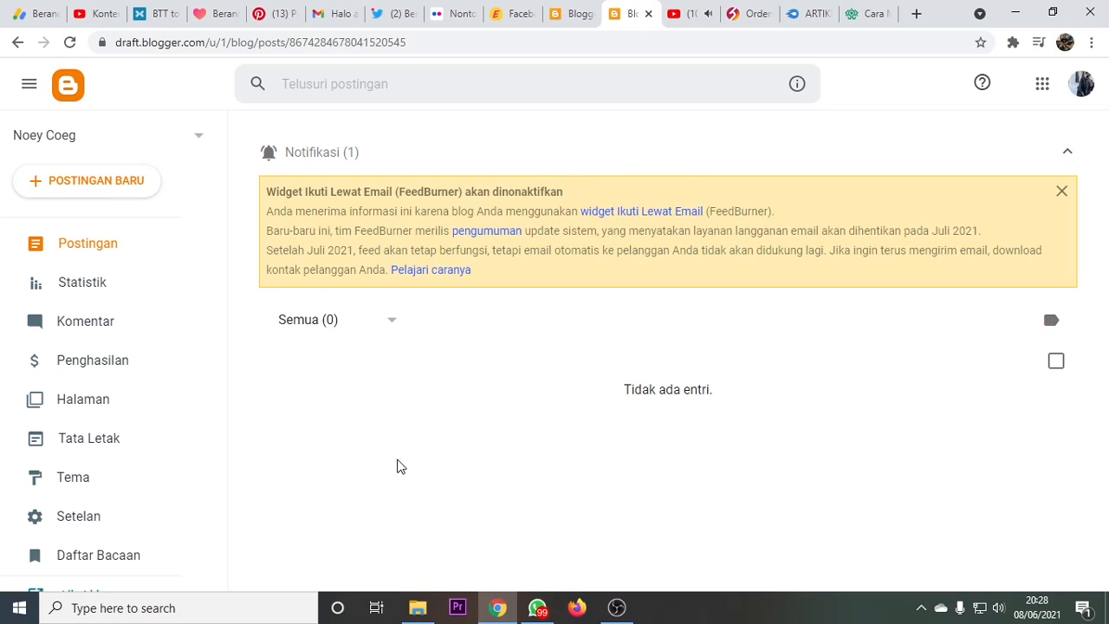
pyautogui.click(615, 608)
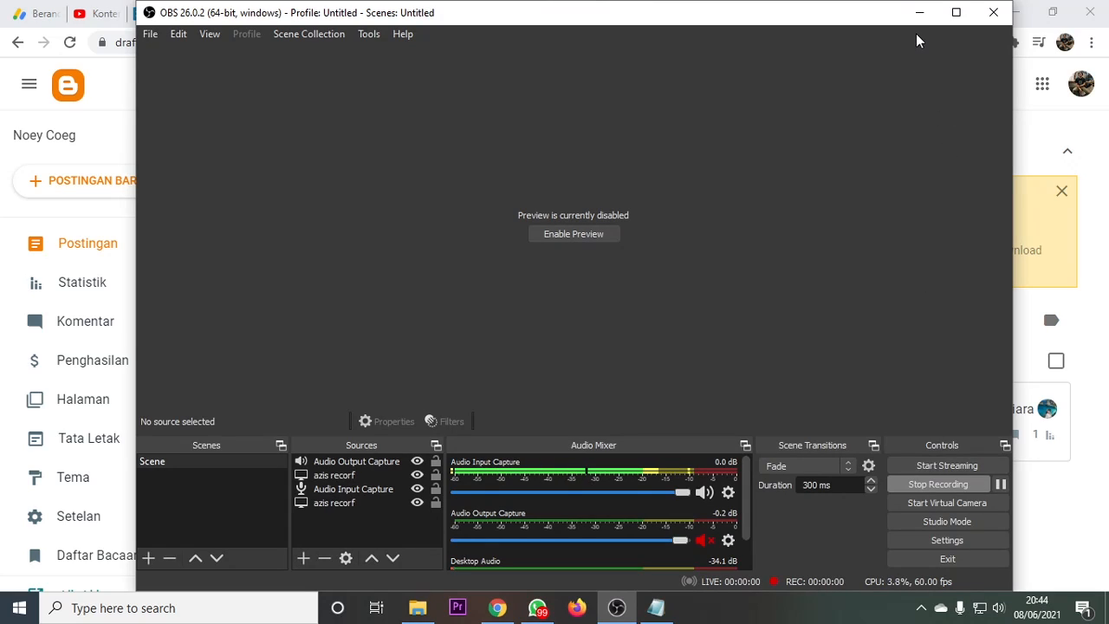
pyautogui.click(917, 15)
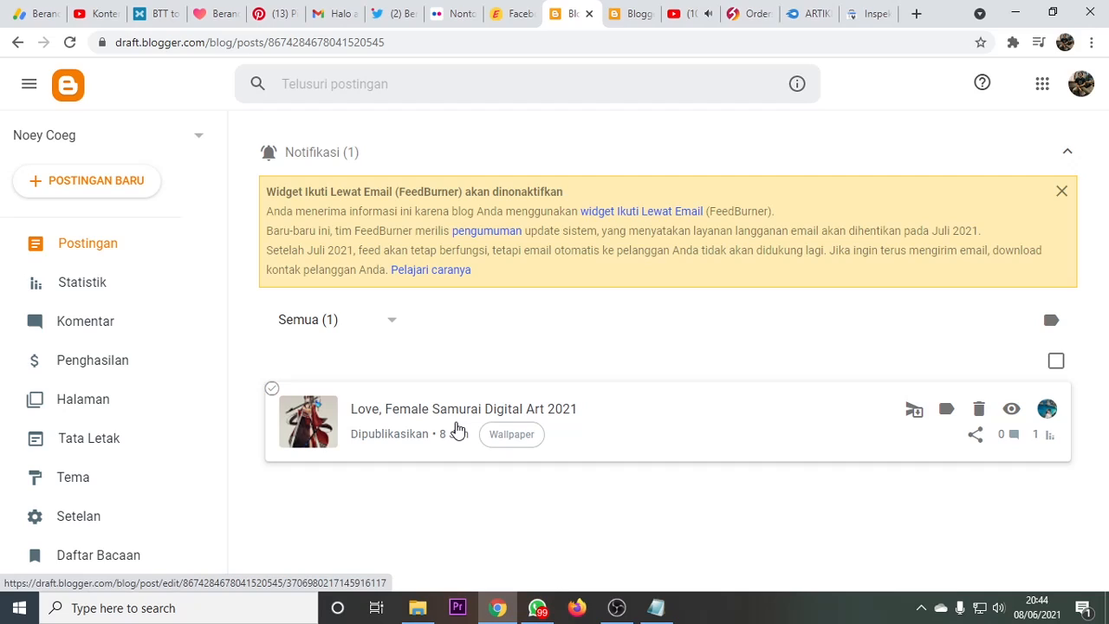
pyautogui.click(169, 143)
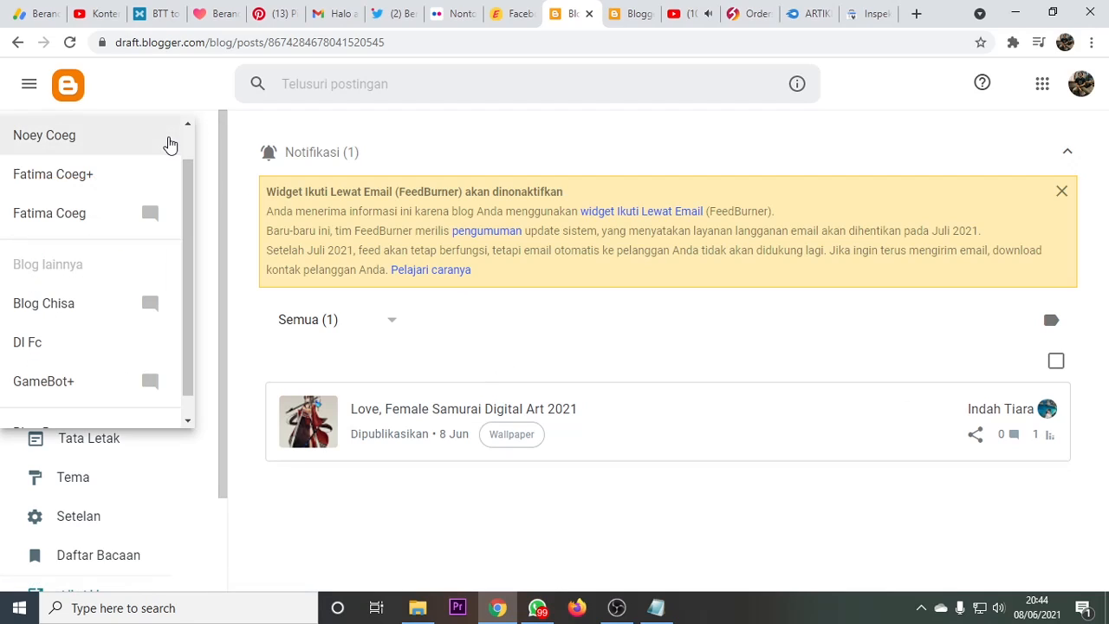
pyautogui.click(56, 143)
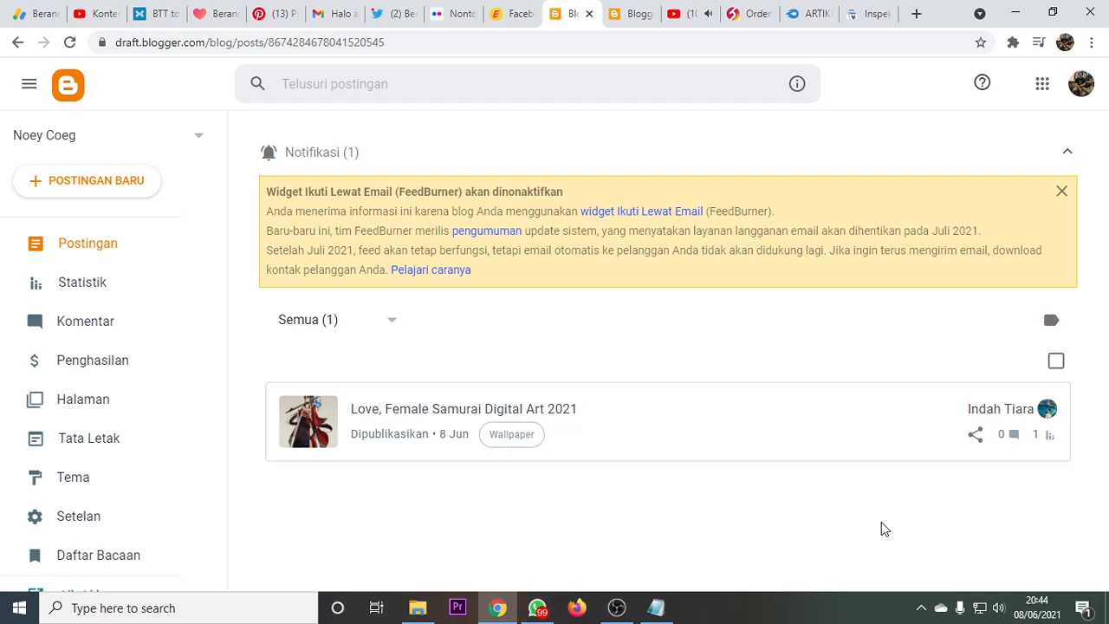
# - Copy the link of the post "Love, Female Samurai Digital Art 2021" and inspect that URL in the ny.chisa.eu.org property of Search Console
pyautogui.click(976, 435)
pyautogui.click(454, 294)
pyautogui.click(874, 13)
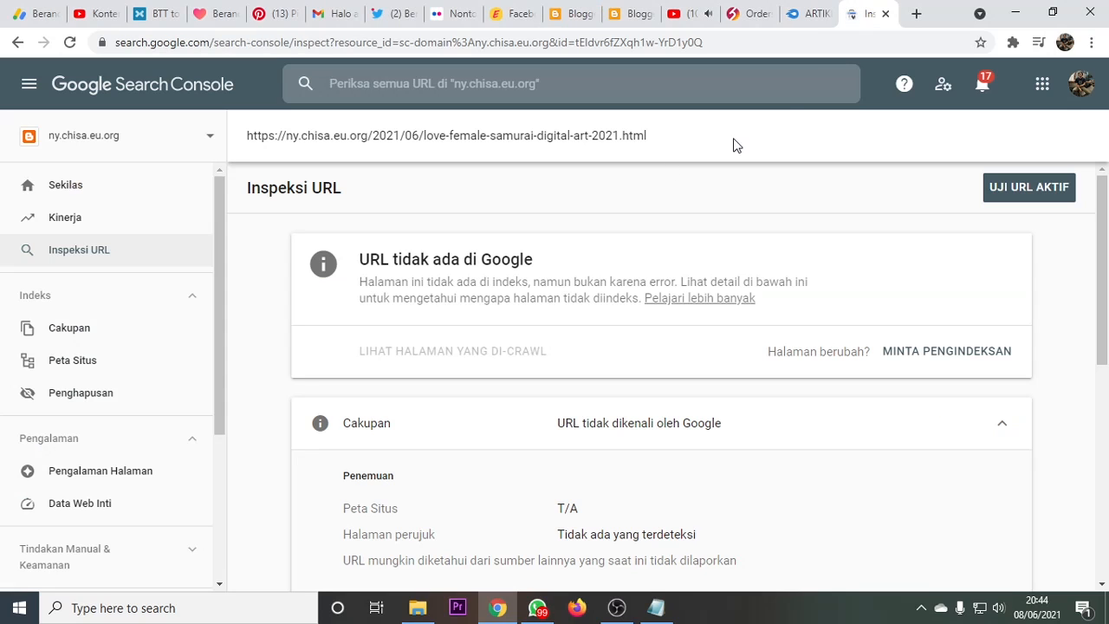
pyautogui.click(500, 89)
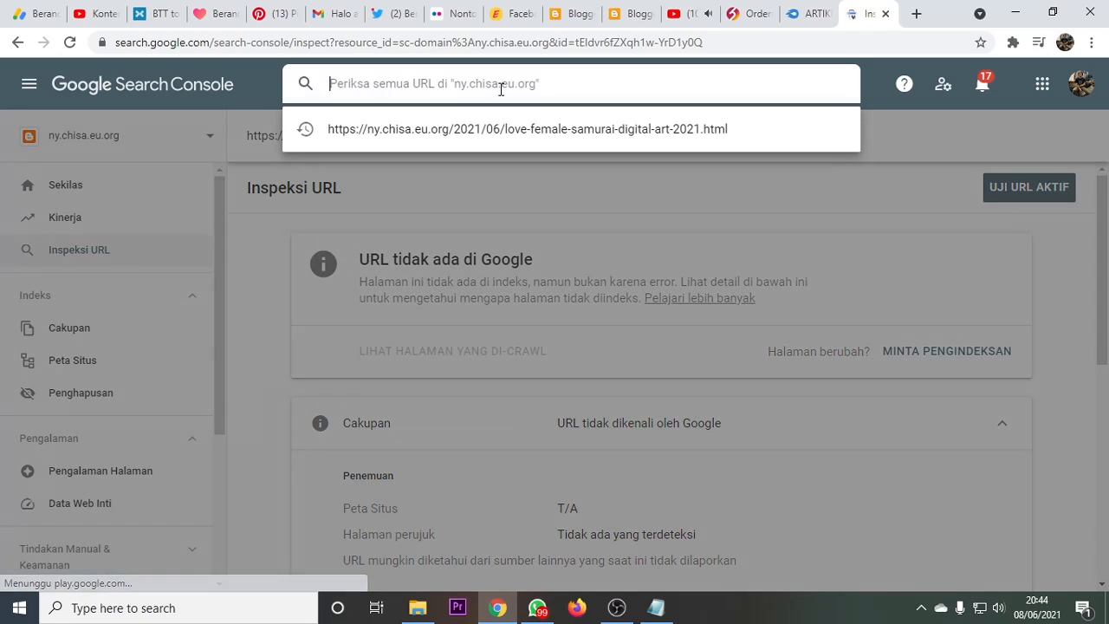
pyautogui.hotkey('ctrl', 'v')
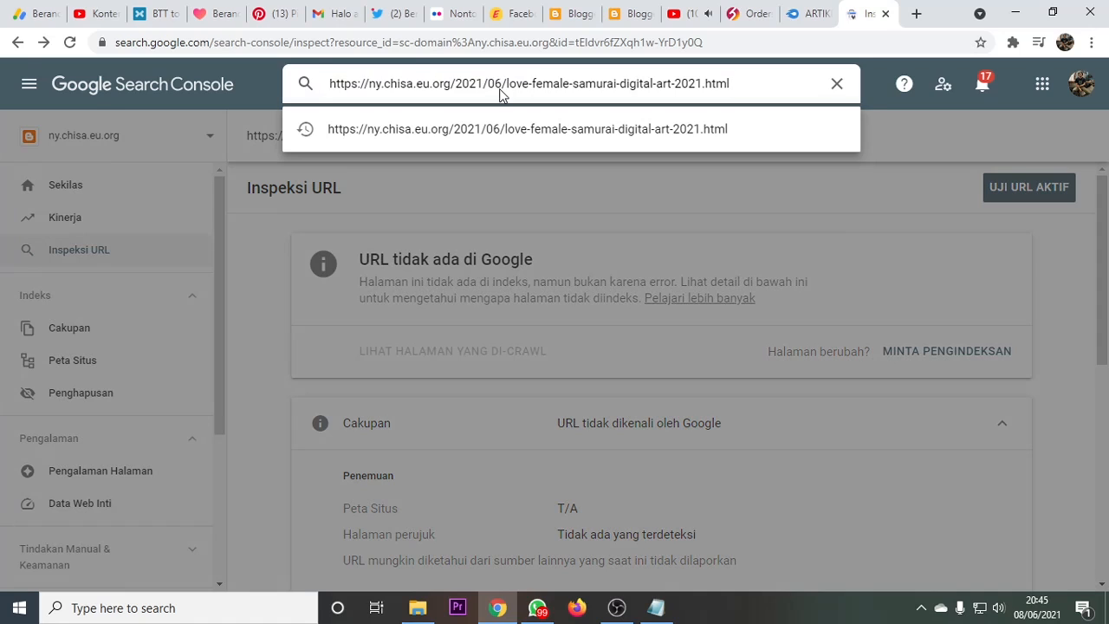
pyautogui.press('Return')
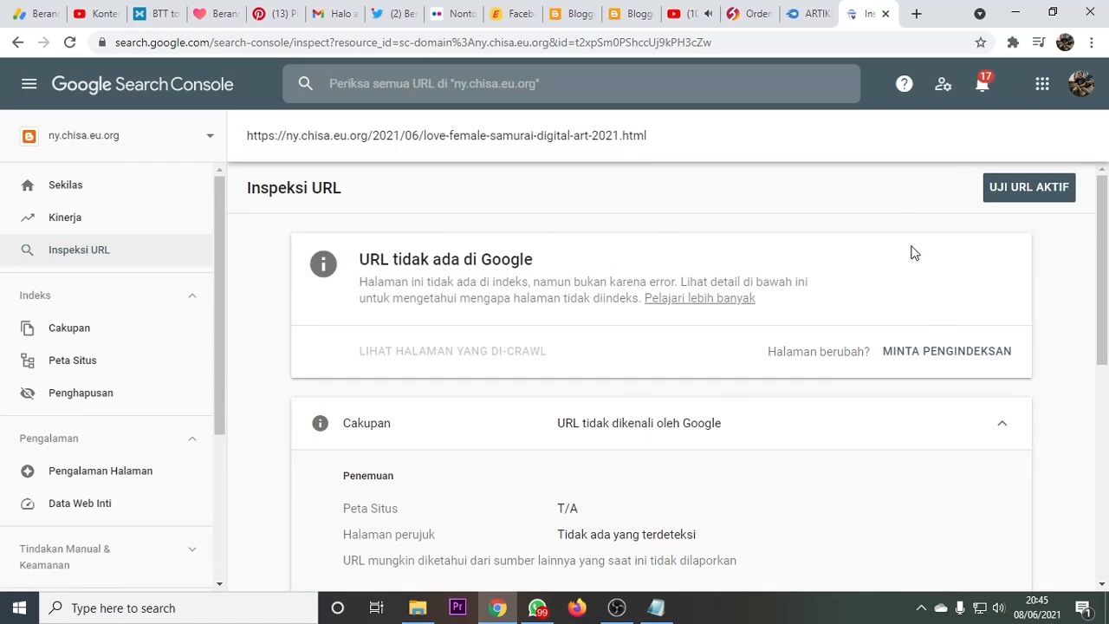
# - Run the live URL test on the inspected post and review its availability and enhancement results
pyautogui.click(1023, 189)
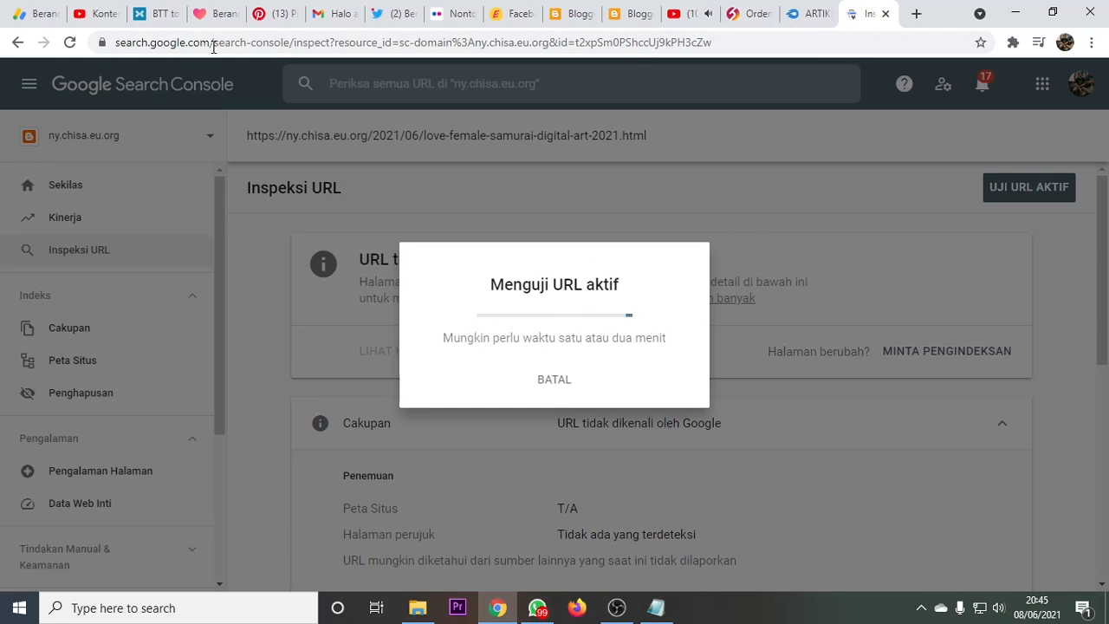
pyautogui.click(616, 609)
pyautogui.click(927, 485)
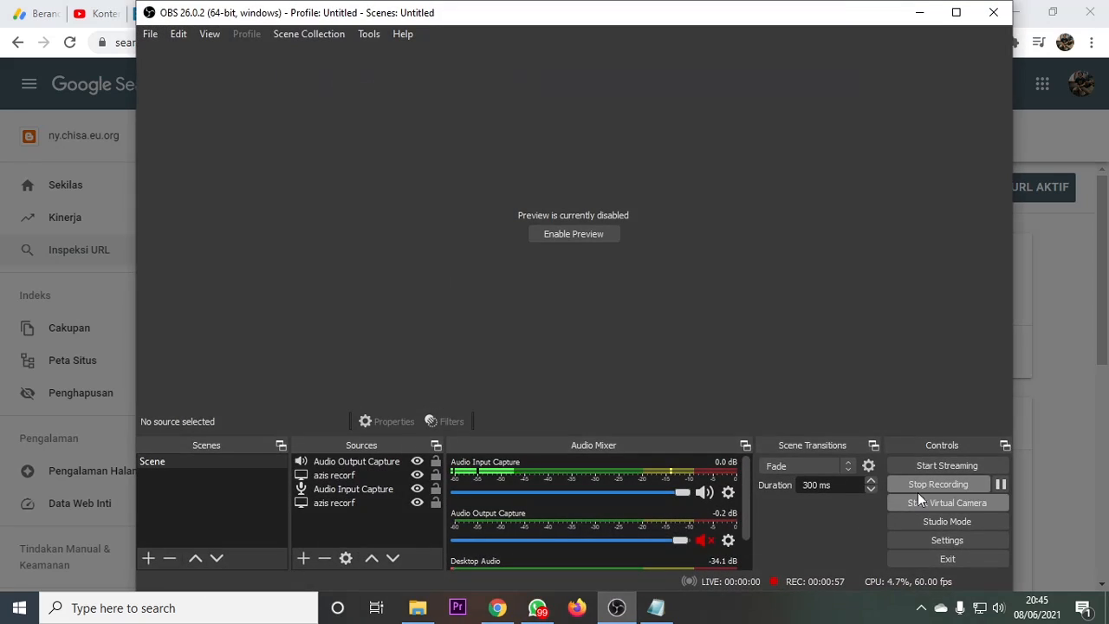
pyautogui.click(918, 12)
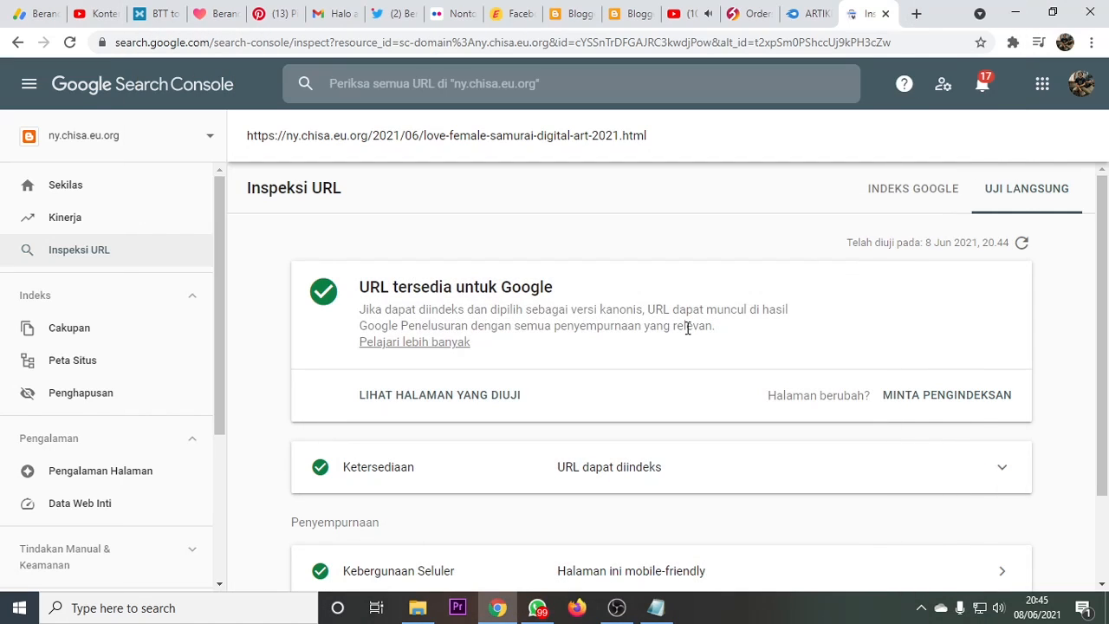
pyautogui.scroll(-2, 329, 381)
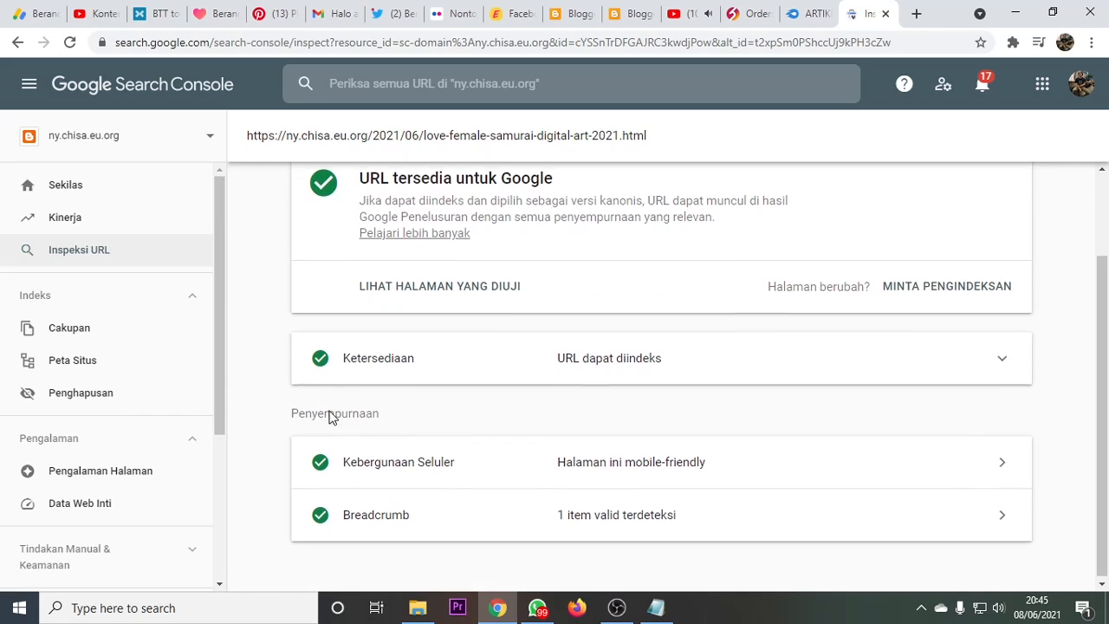
pyautogui.scroll(2, 334, 373)
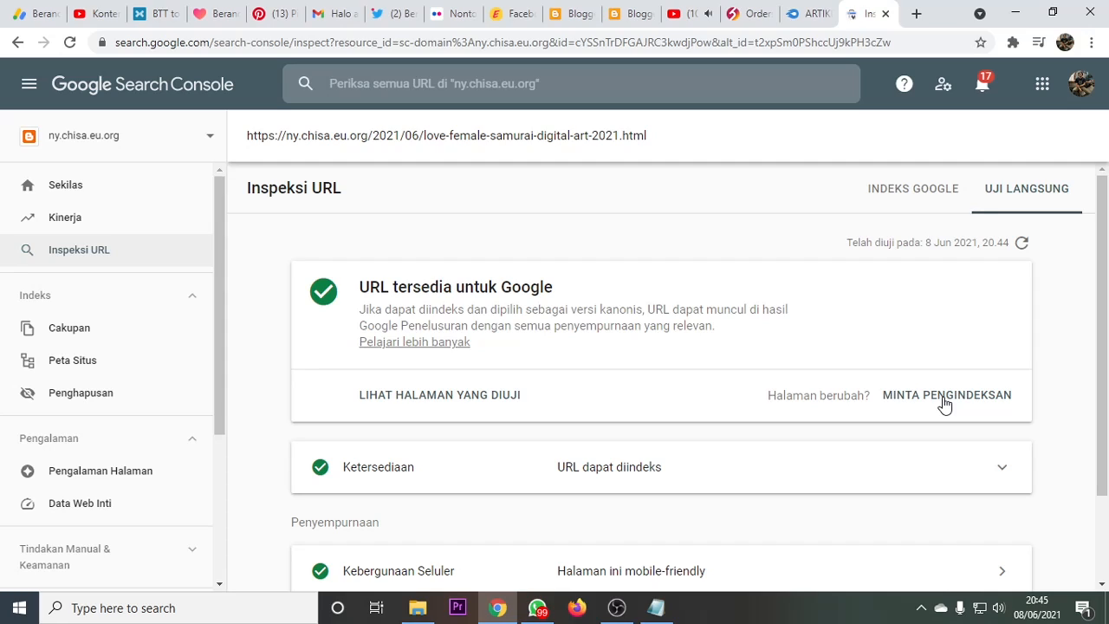
# - Return to the post's URL inspection in Search Console and check the status of the indexing request
pyautogui.click(617, 608)
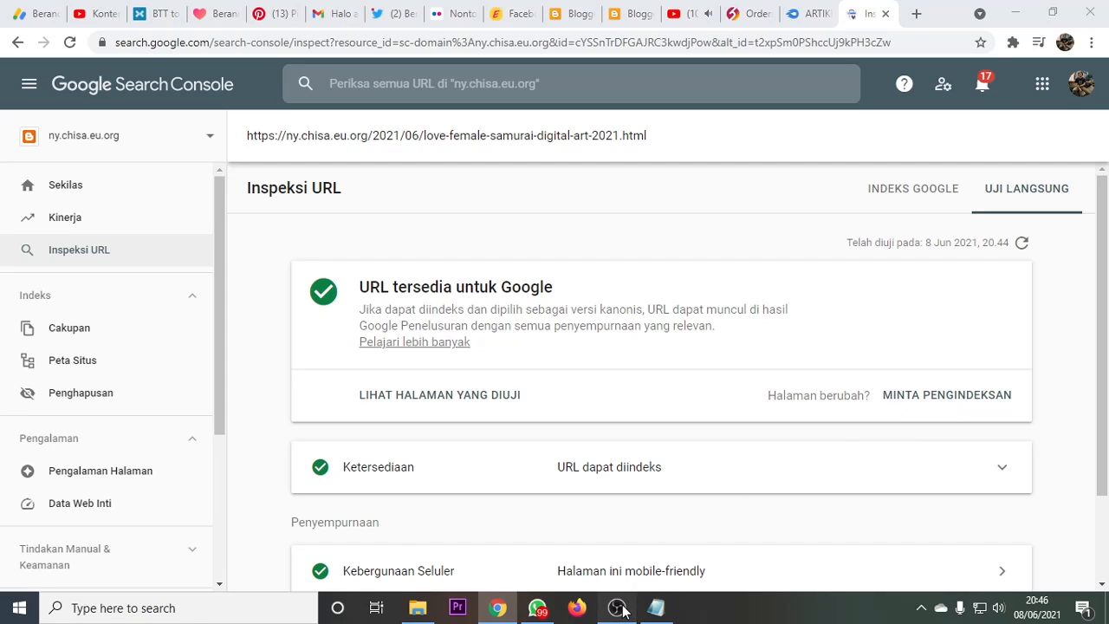
pyautogui.click(919, 12)
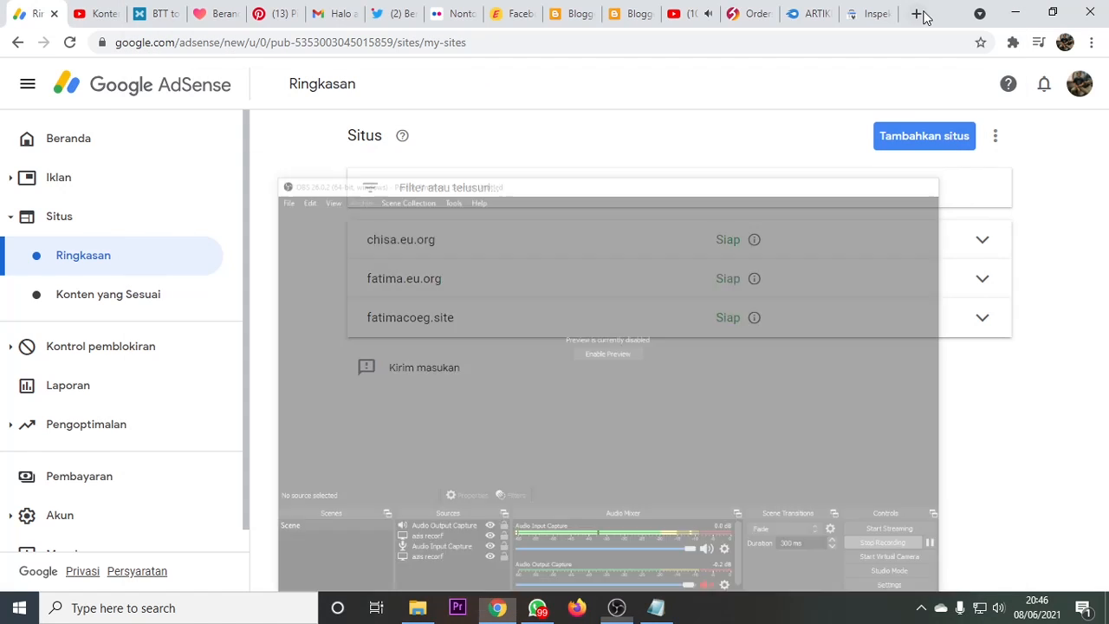
pyautogui.click(866, 14)
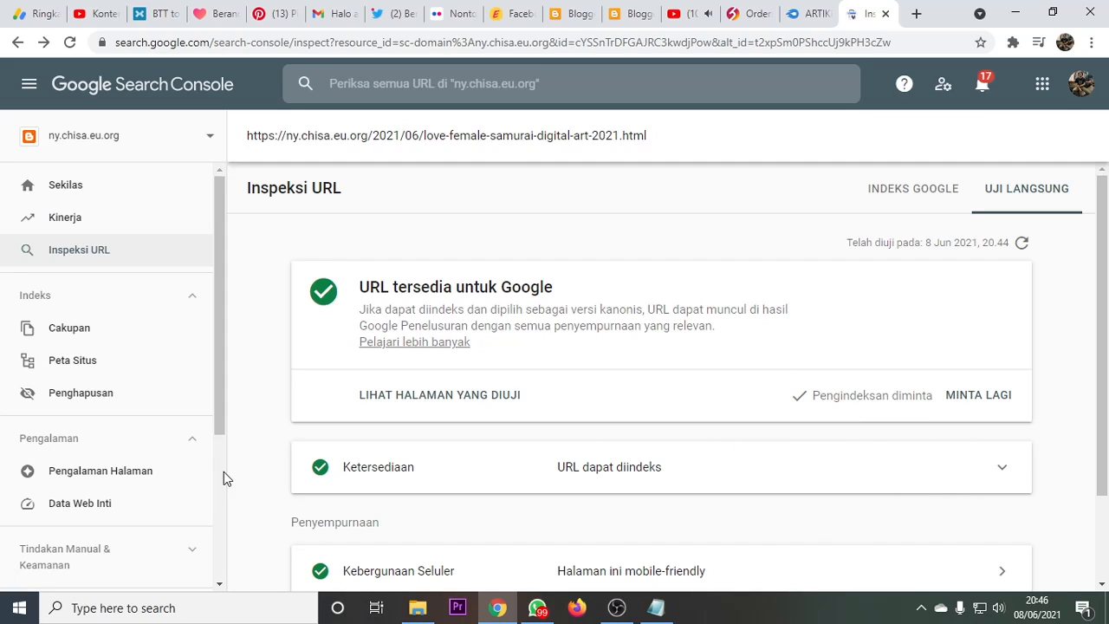
# - Switch to Google AdSense and add ny.chisa.eu.org as a subdomain of the site chisa.eu.org
pyautogui.click(46, 13)
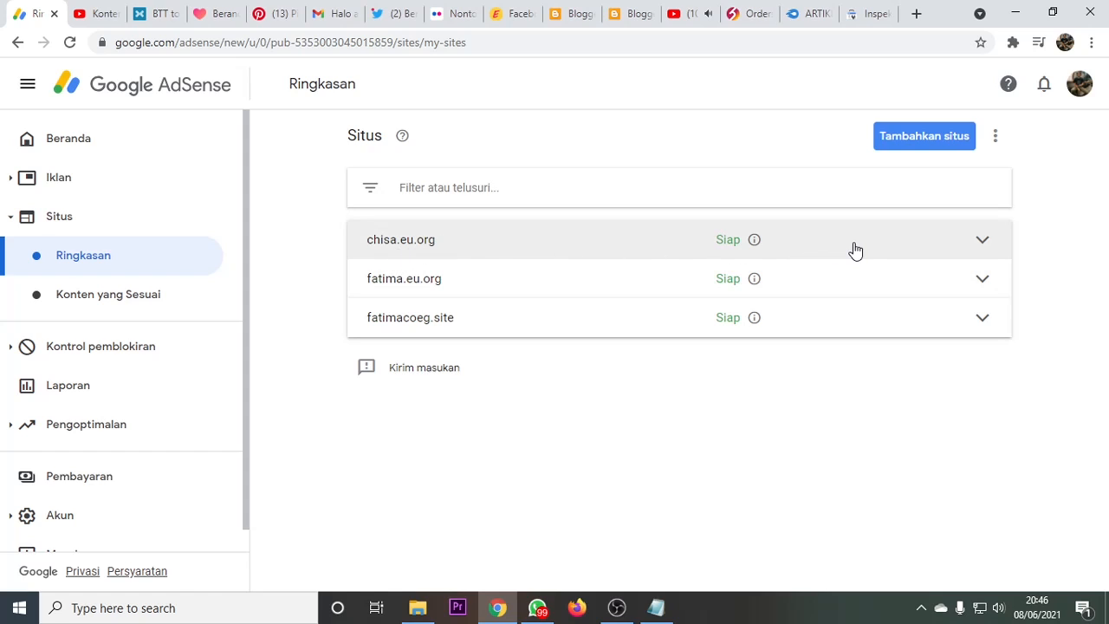
pyautogui.click(981, 242)
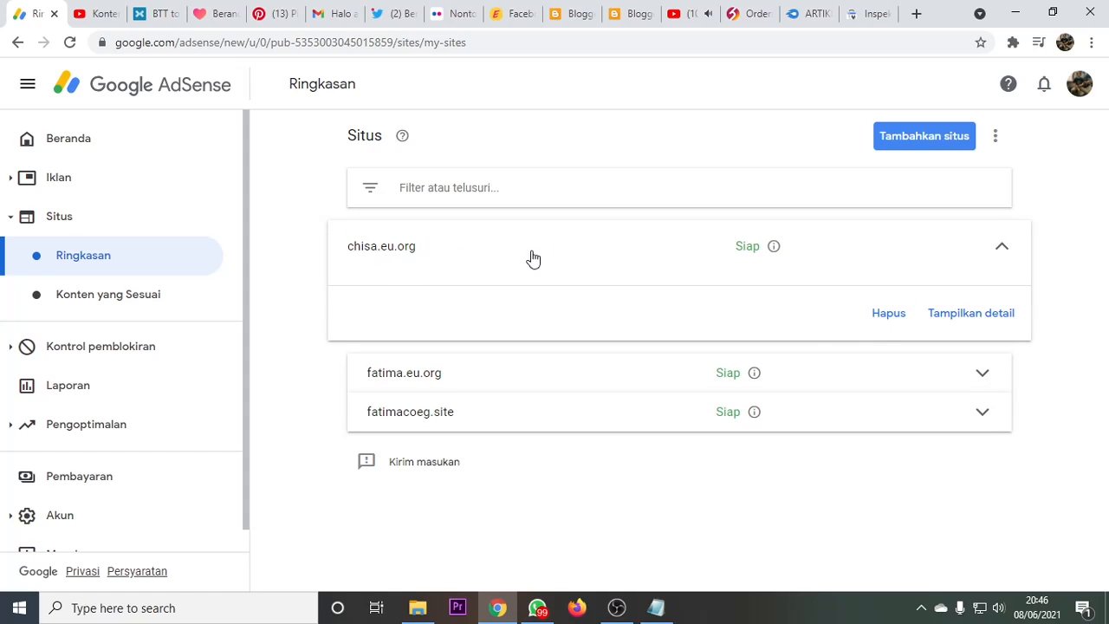
pyautogui.click(966, 317)
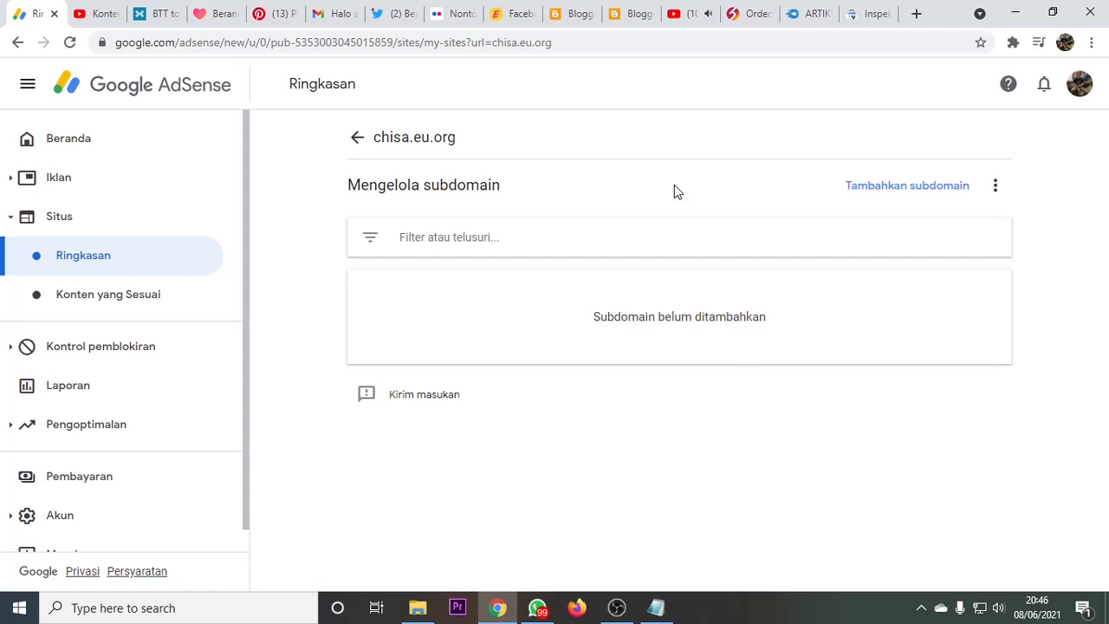
pyautogui.click(888, 189)
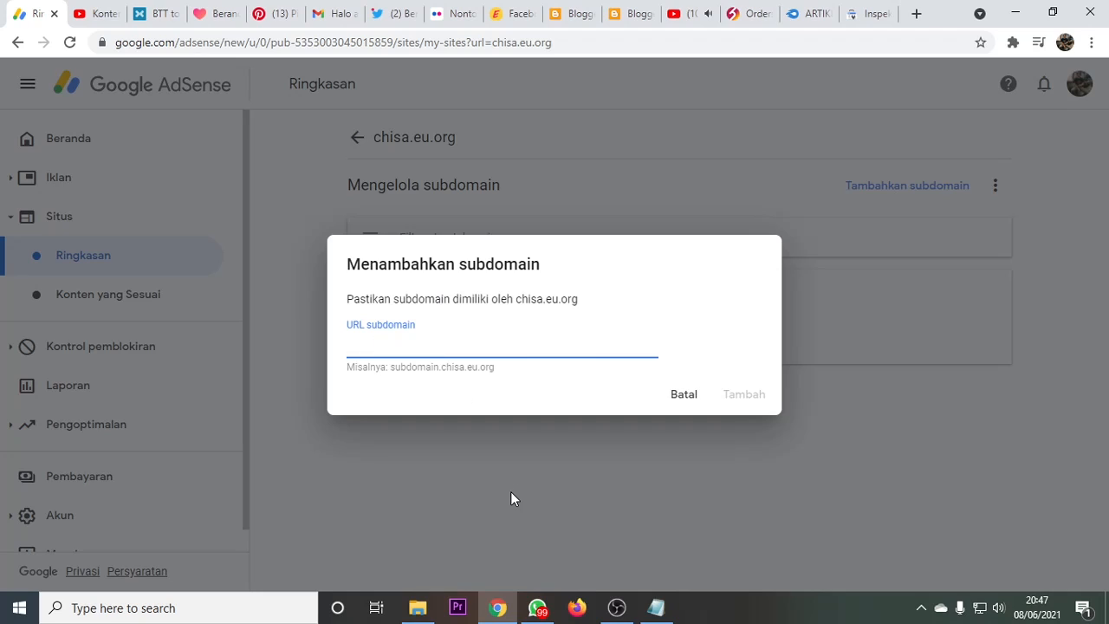
pyautogui.write('ny.chisa.e')
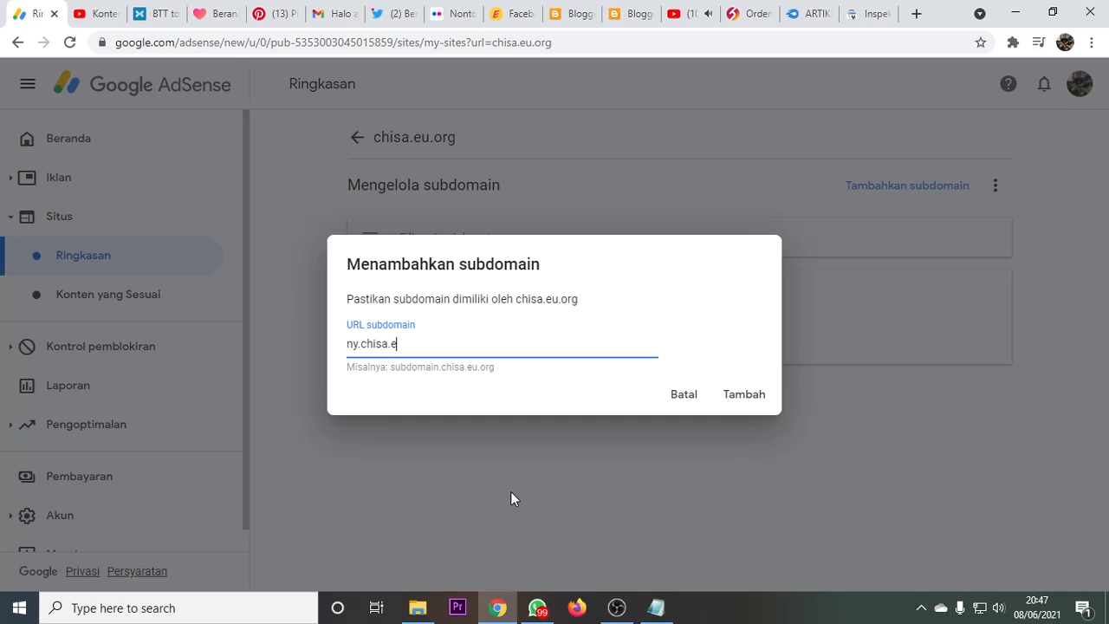
pyautogui.write('u.org')
pyautogui.click(748, 393)
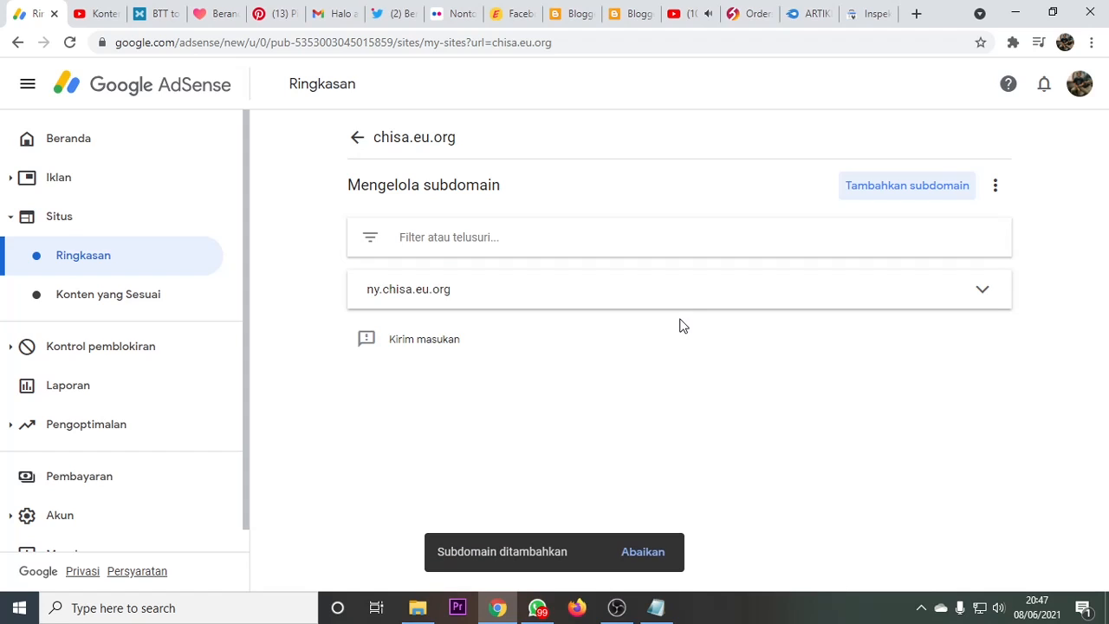
# - Expand the new subdomain's entry, return to the site list and check the subdomain listed under chisa.eu.org
pyautogui.click(985, 293)
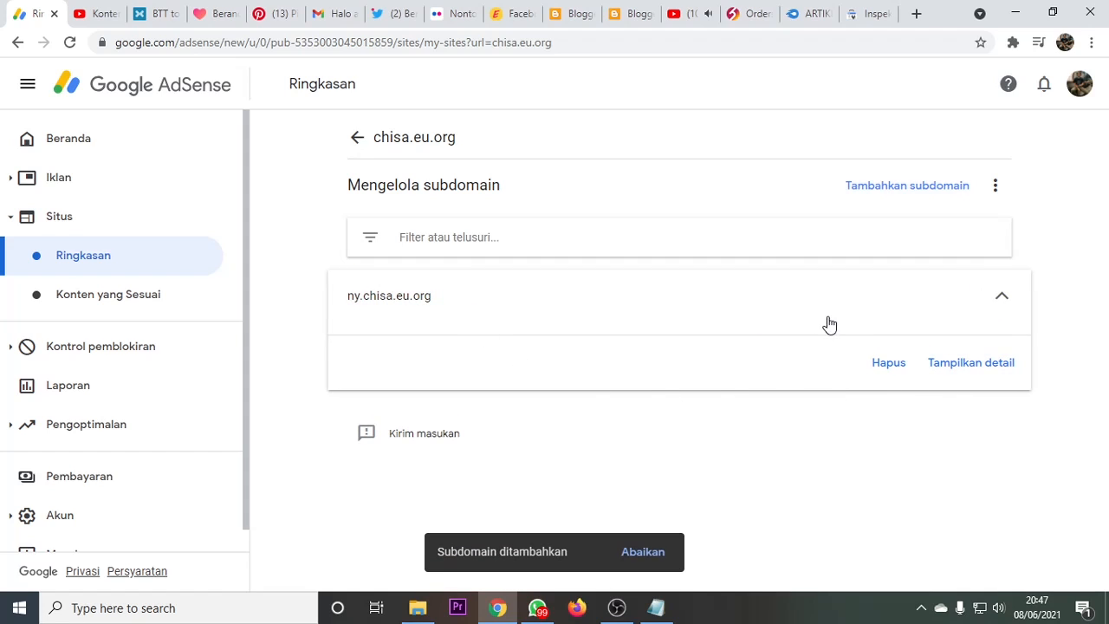
pyautogui.click(358, 142)
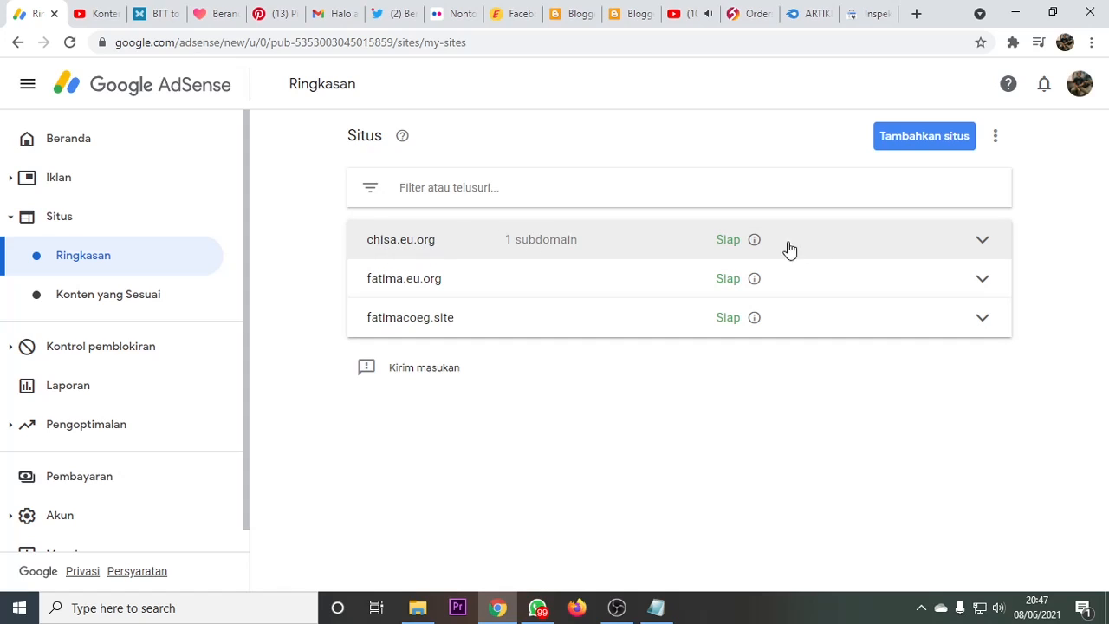
pyautogui.click(979, 242)
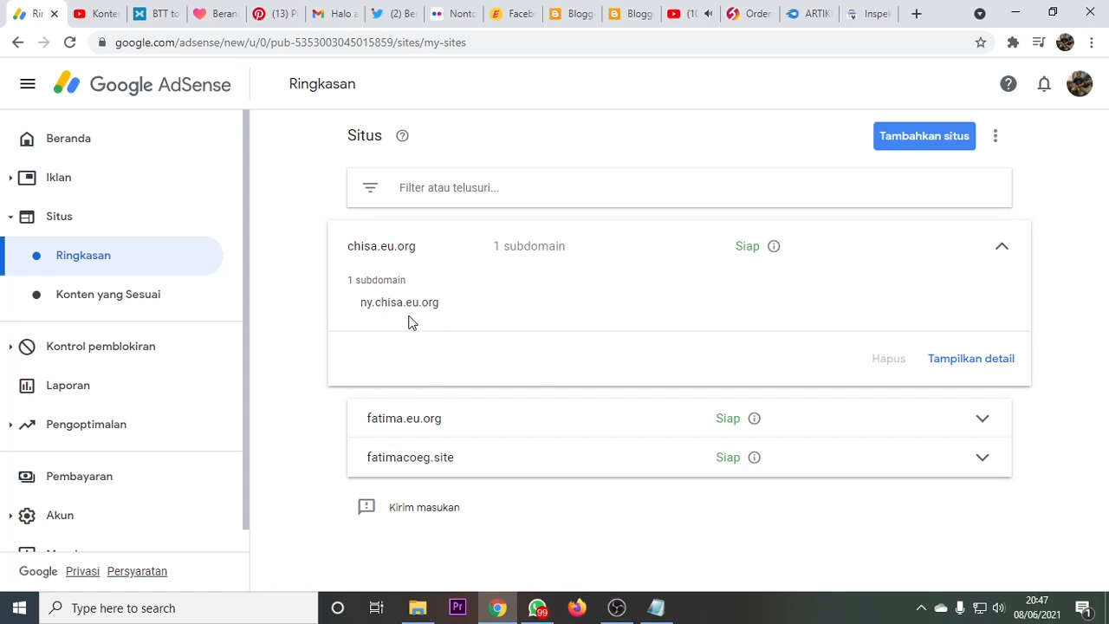
# - In the Blogger layout, paste the copied AdSense ad code into the content of the "Iklan Atas Artikel" gadget and save it
pyautogui.click(616, 607)
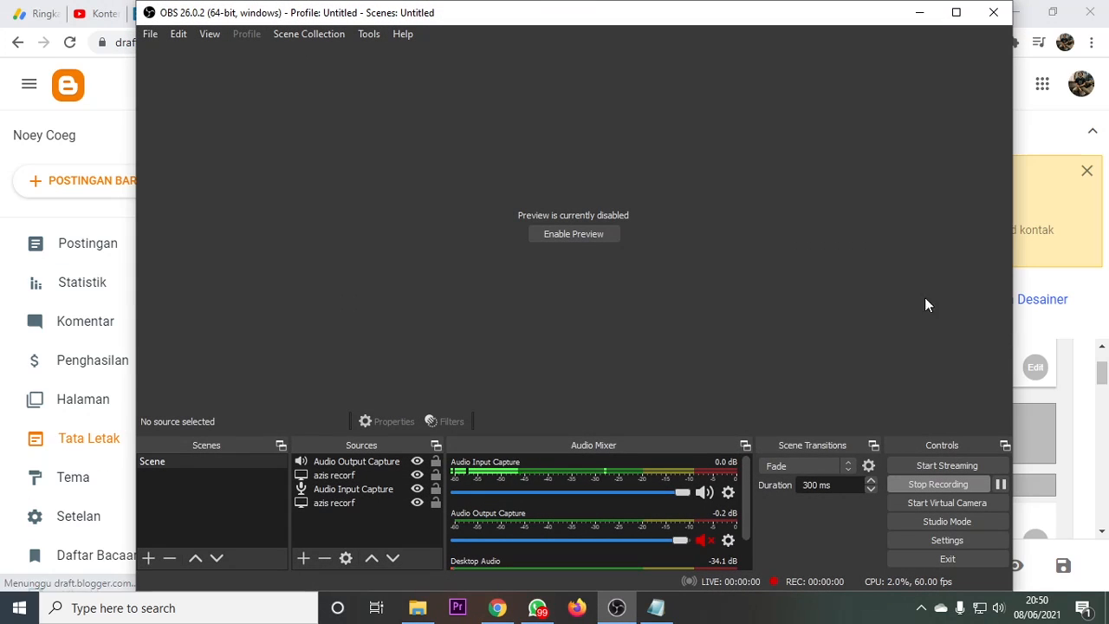
pyautogui.click(919, 12)
pyautogui.scroll(-1, 563, 355)
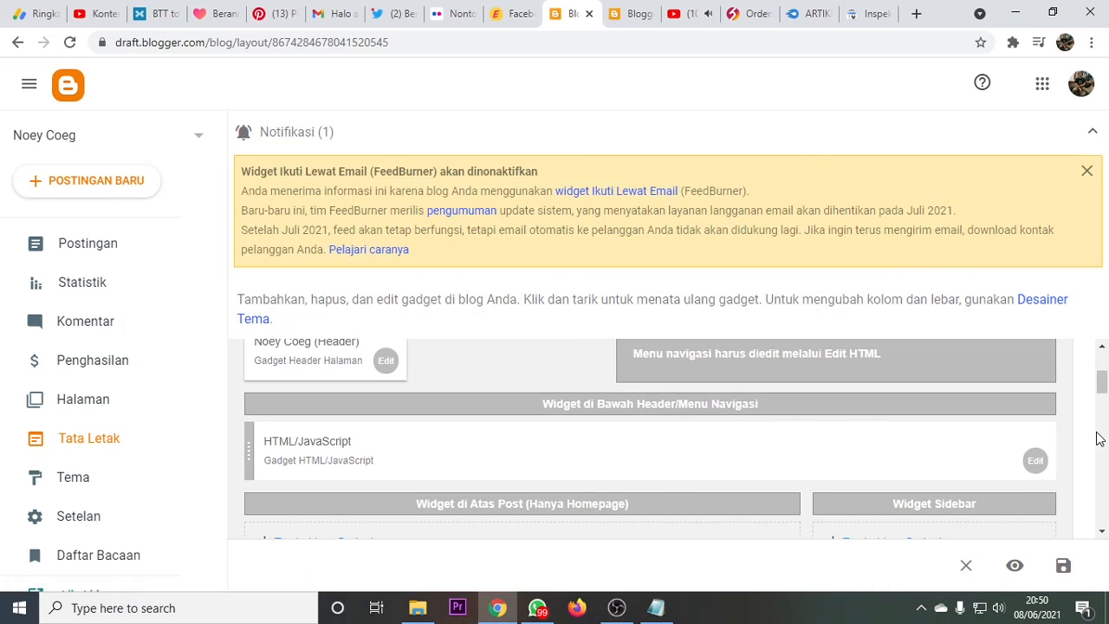
pyautogui.scroll(-3, 1089, 421)
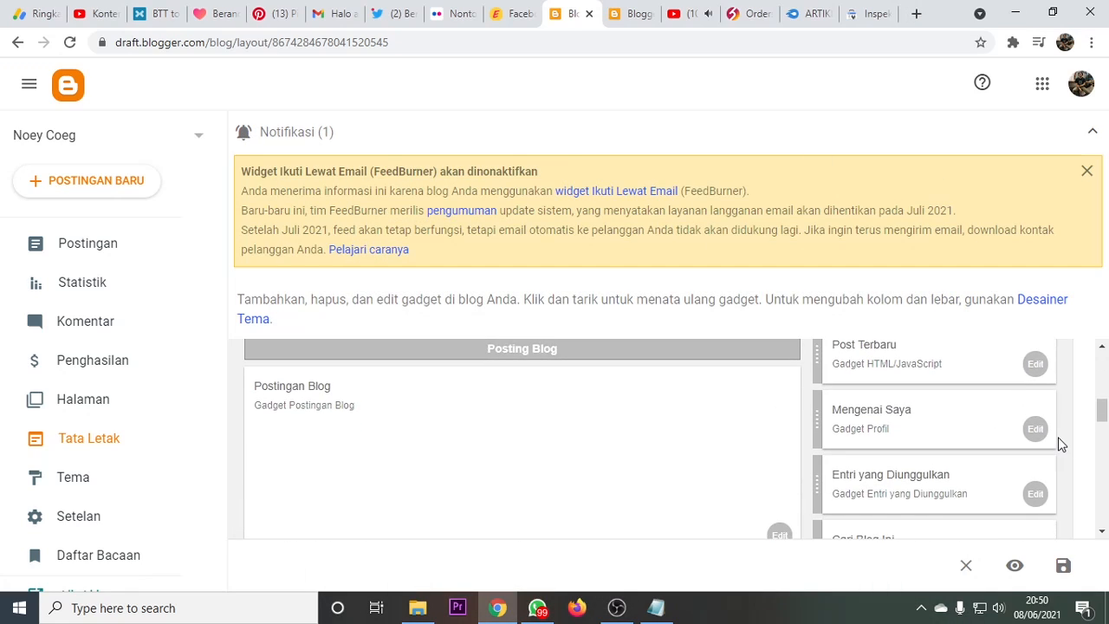
pyautogui.scroll(-1, 1059, 445)
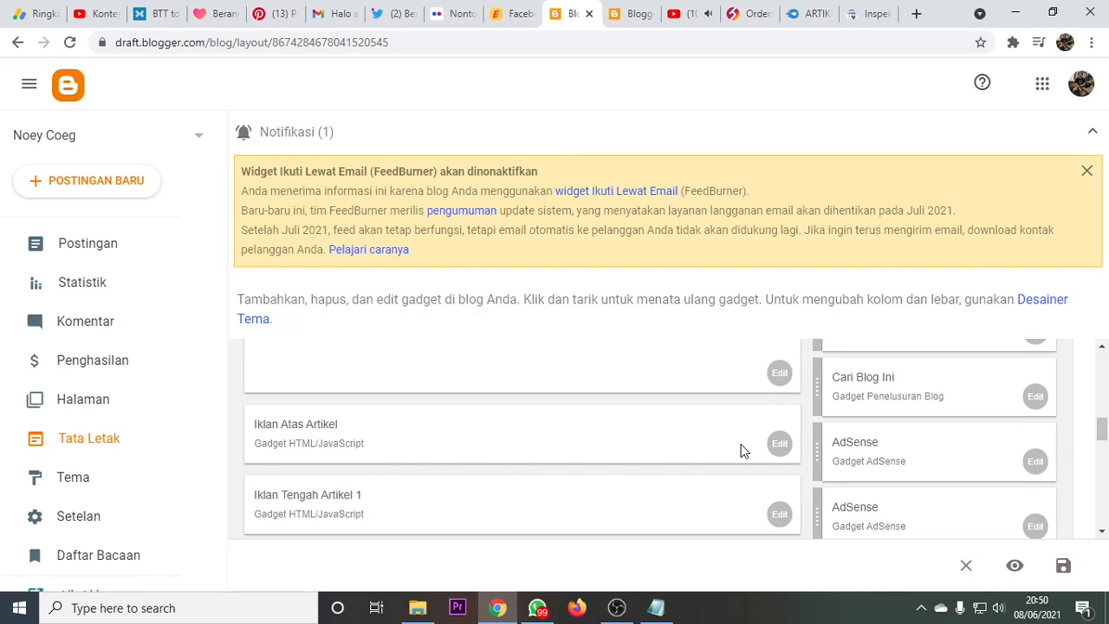
pyautogui.click(780, 445)
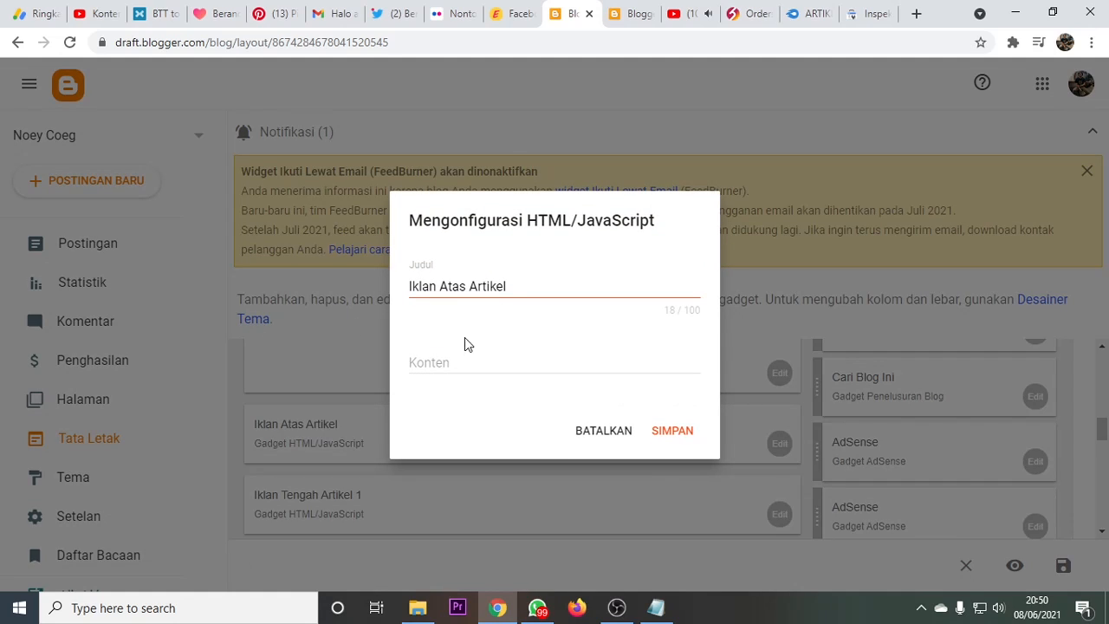
pyautogui.click(455, 360)
pyautogui.rightClick(454, 359)
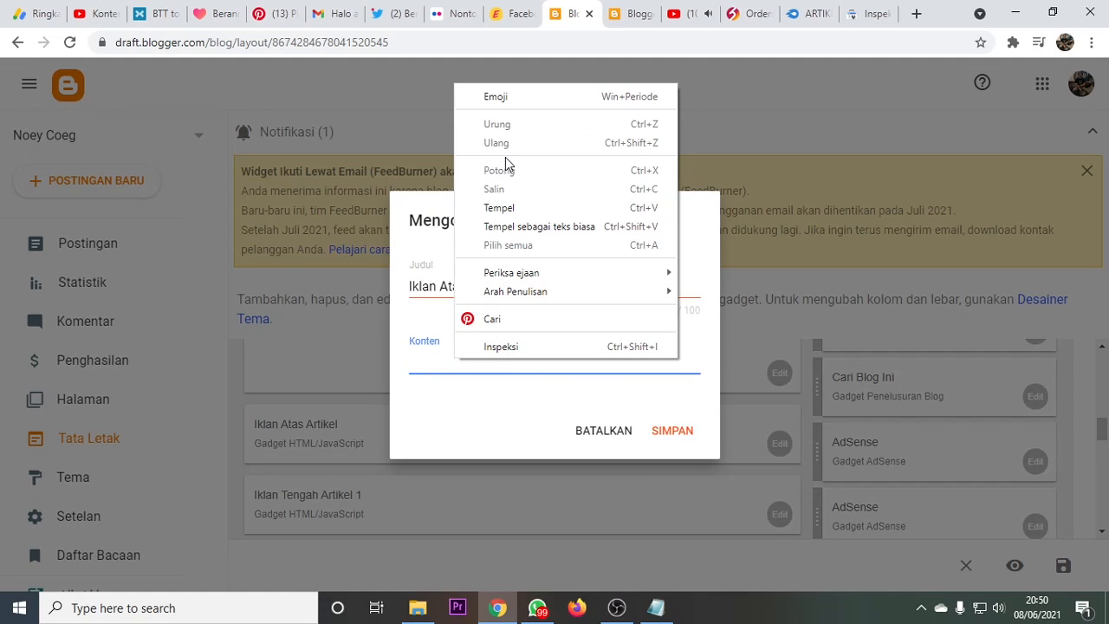
pyautogui.click(507, 207)
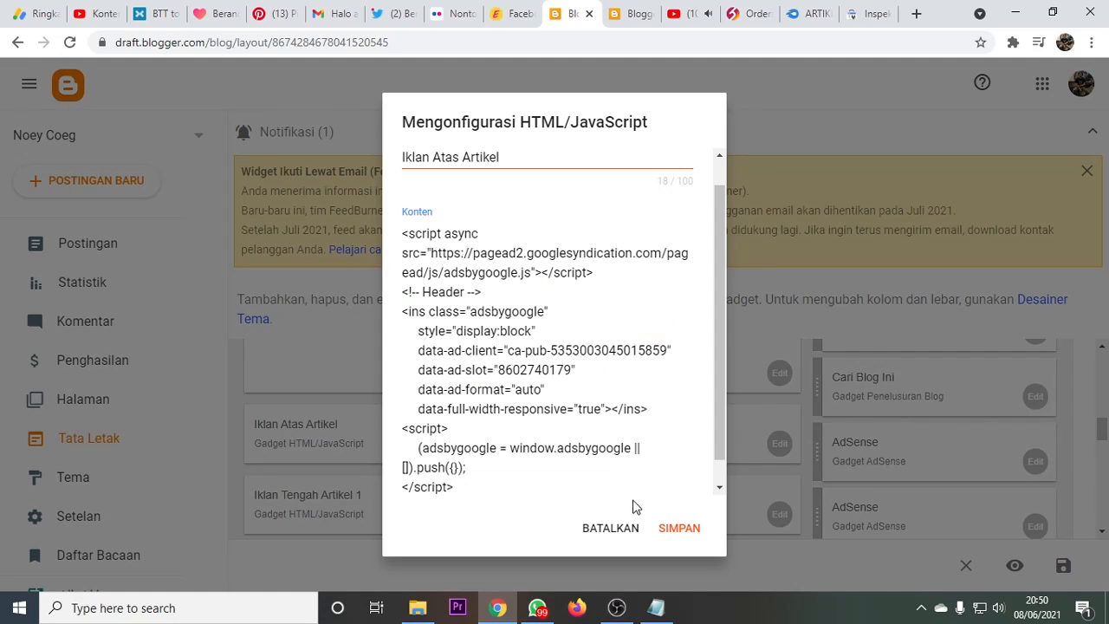
pyautogui.click(674, 527)
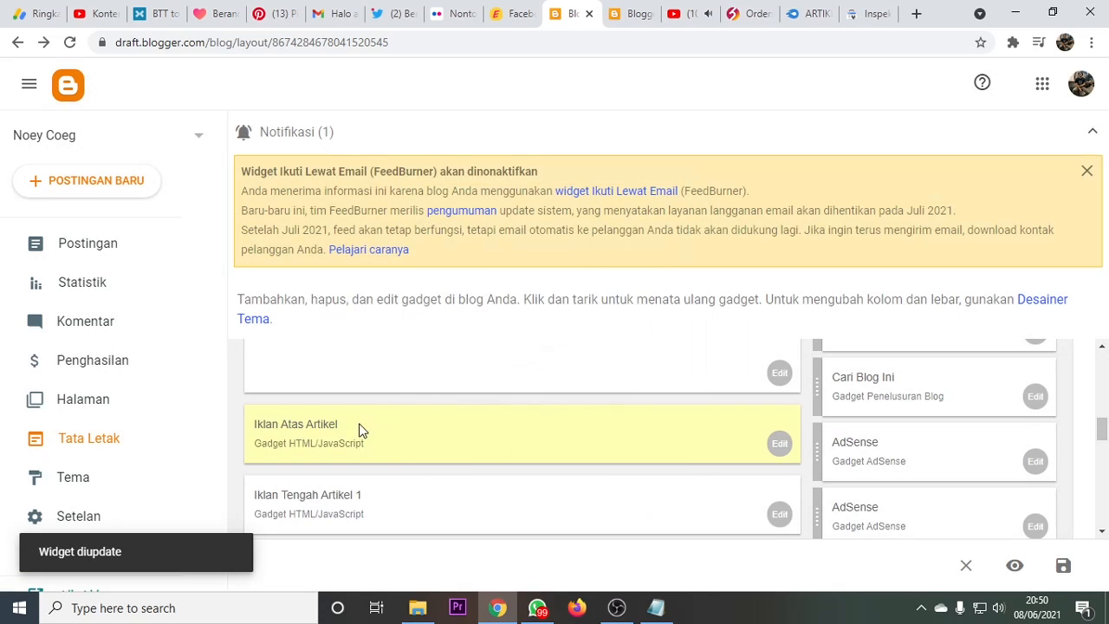
# - Paste the copied AdSense ad code into the content of the "Iklan Tengah Artikel 1" gadget and save it
pyautogui.scroll(-1, 780, 433)
pyautogui.click(539, 441)
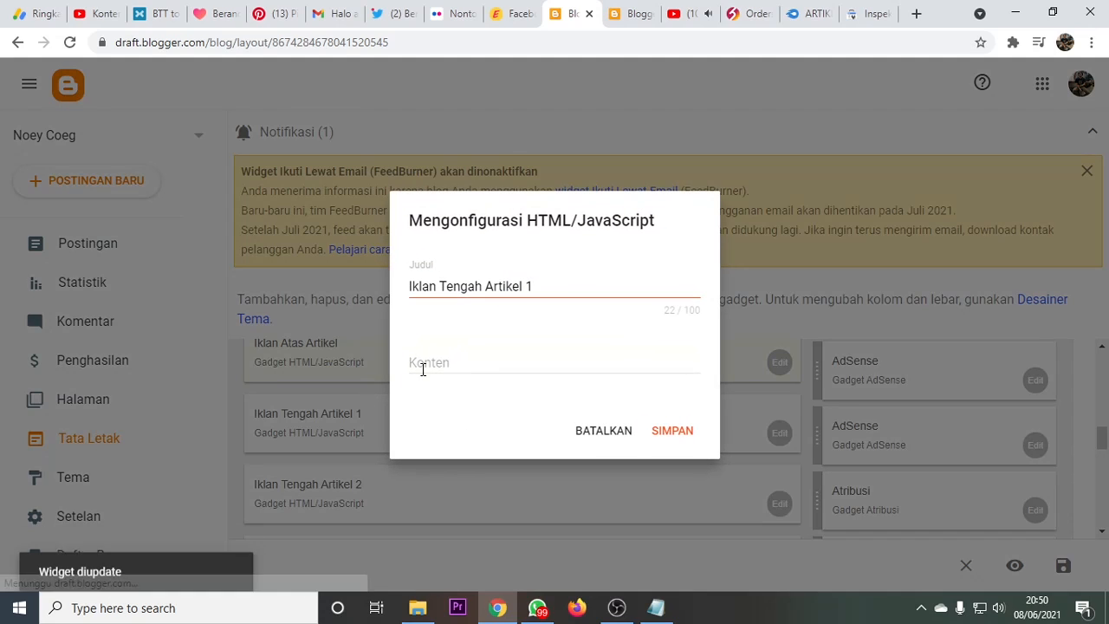
pyautogui.click(453, 366)
pyautogui.rightClick(453, 367)
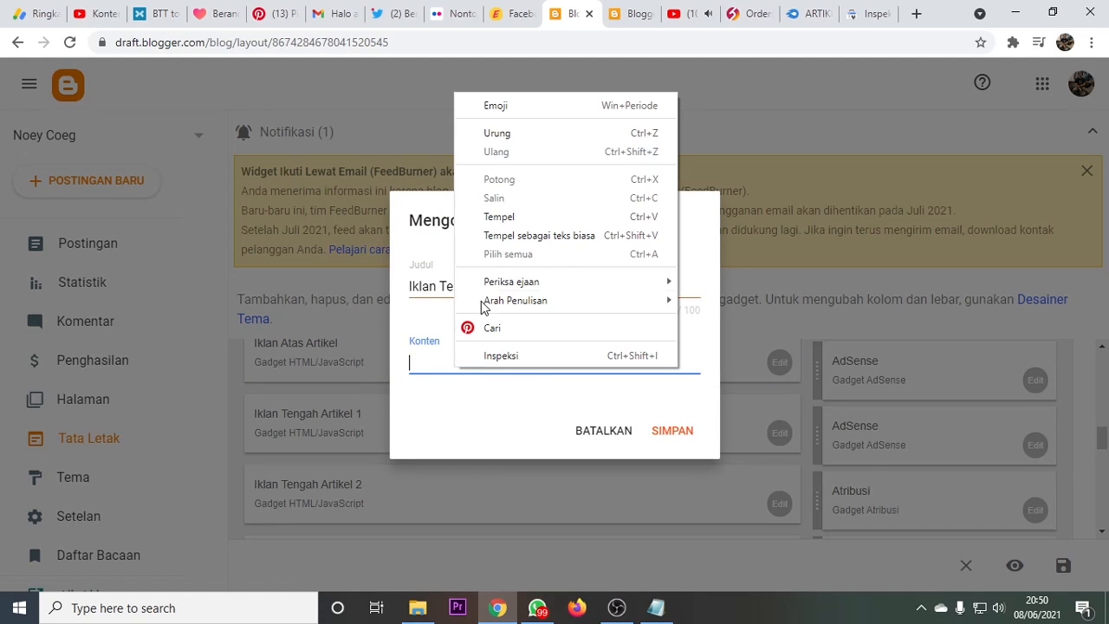
pyautogui.click(498, 217)
pyautogui.click(691, 524)
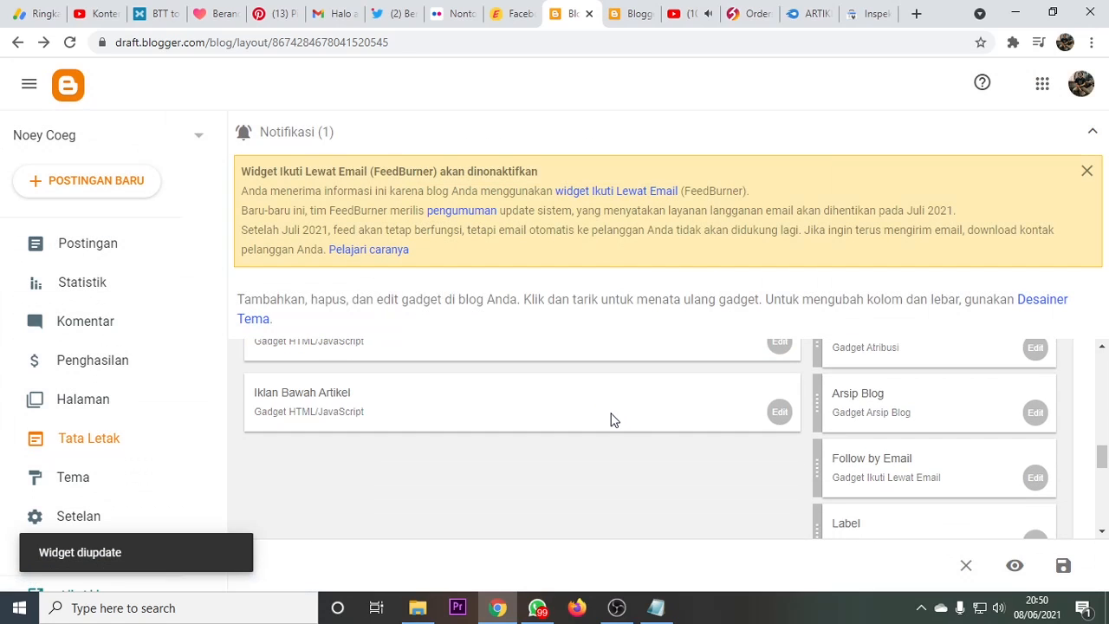
# - Paste the same ad code into the content of the "Iklan Bawah Artikel" gadget and save it
pyautogui.click(777, 414)
pyautogui.click(453, 363)
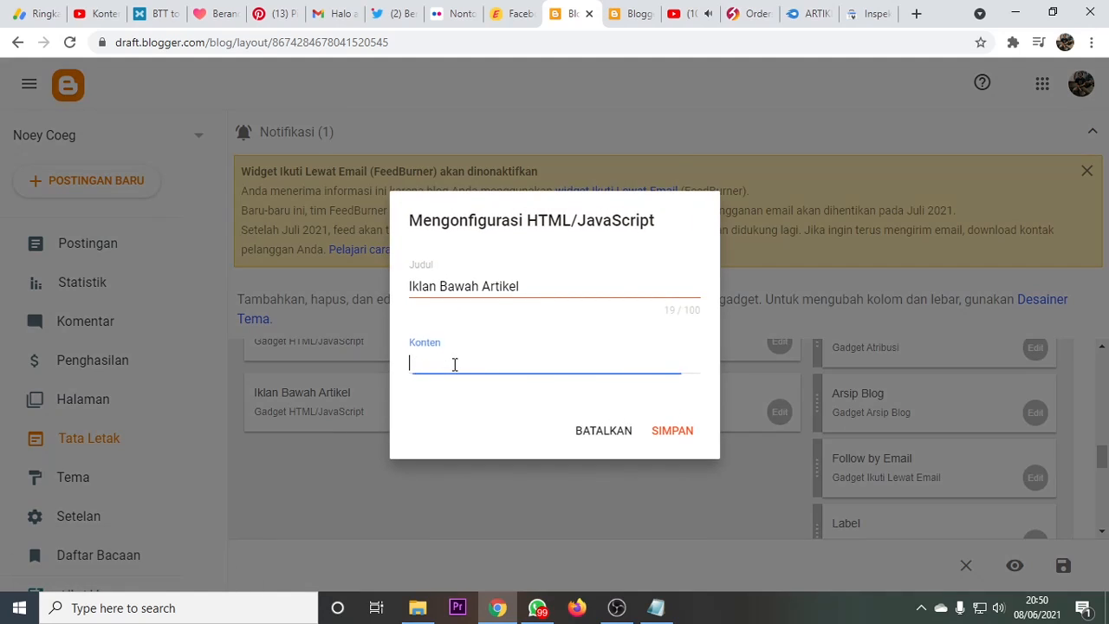
pyautogui.rightClick(453, 364)
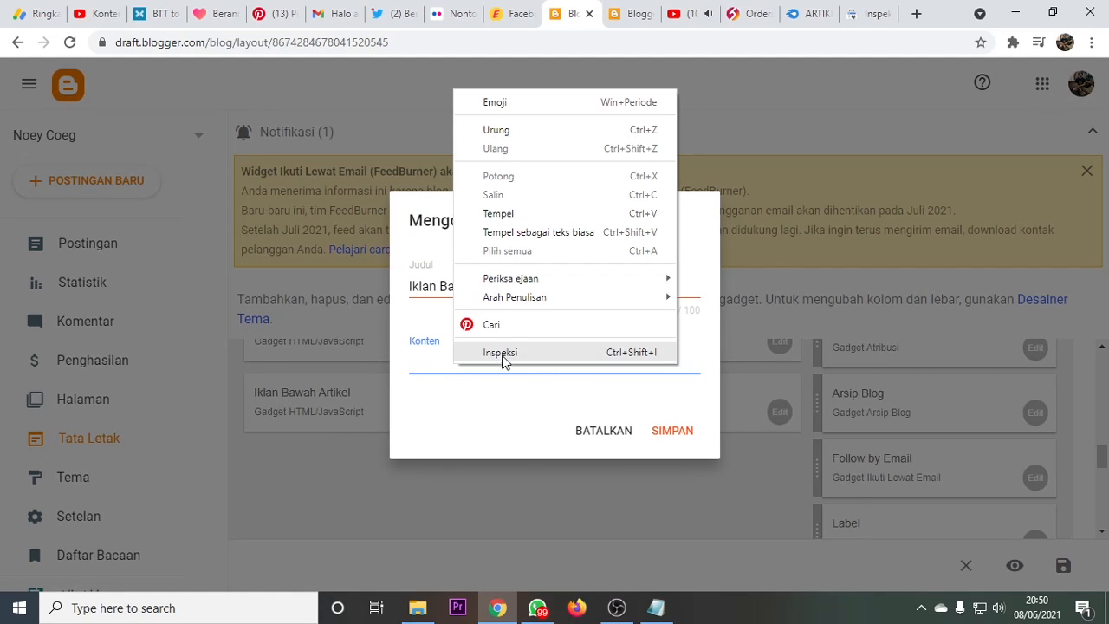
pyautogui.click(498, 213)
pyautogui.click(679, 529)
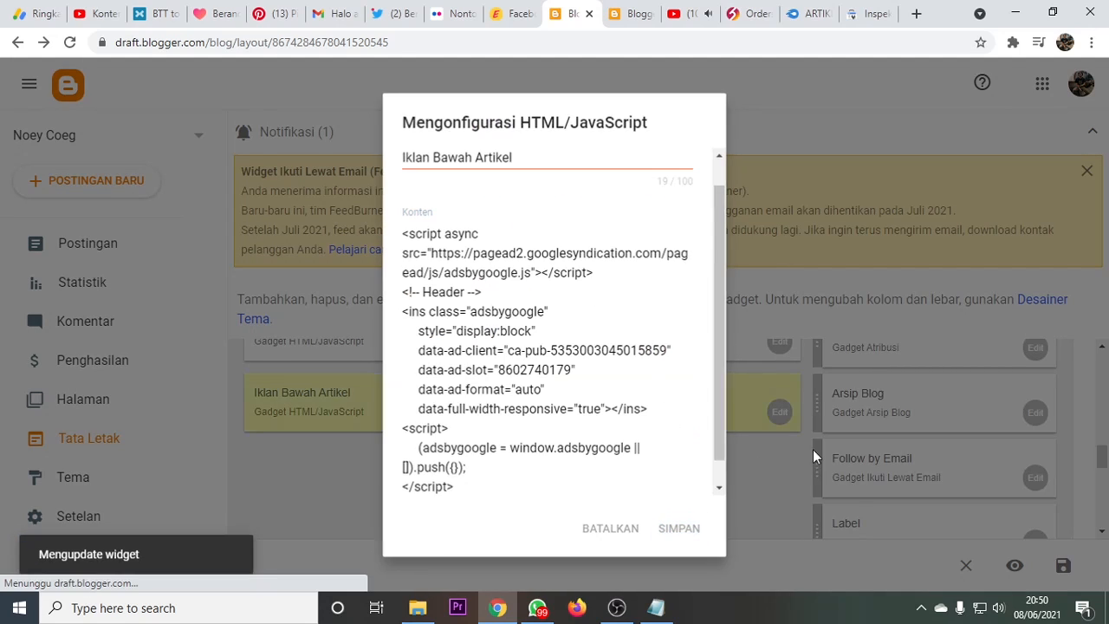
# - Delete both AdSense gadgets from the sidebar section of the blog layout
pyautogui.scroll(3, 831, 444)
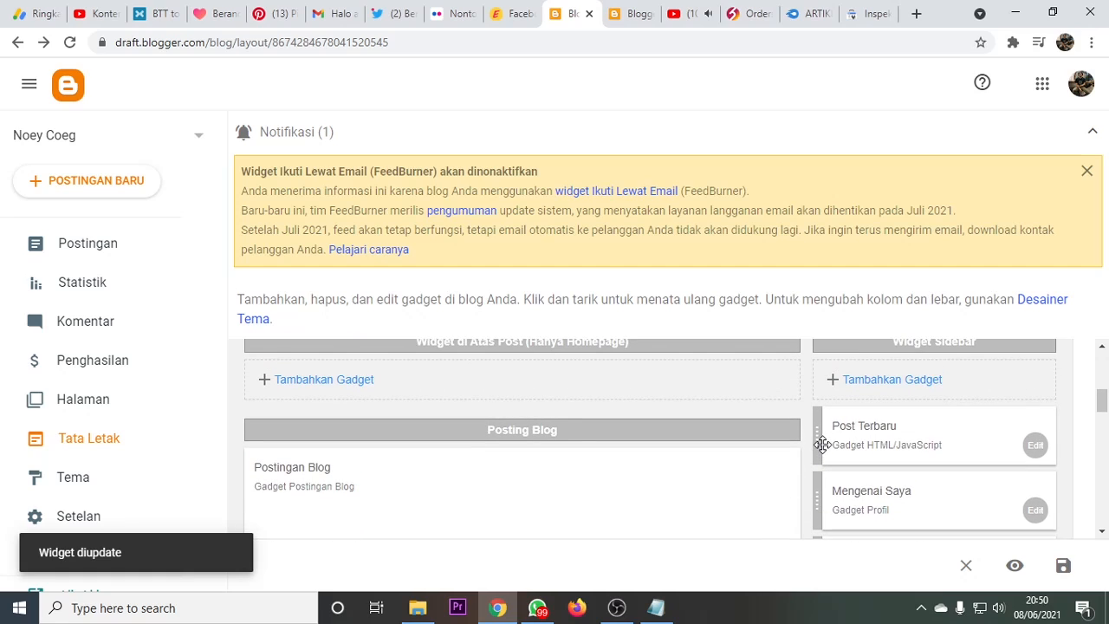
pyautogui.scroll(-1, 822, 445)
pyautogui.scroll(-6, 871, 447)
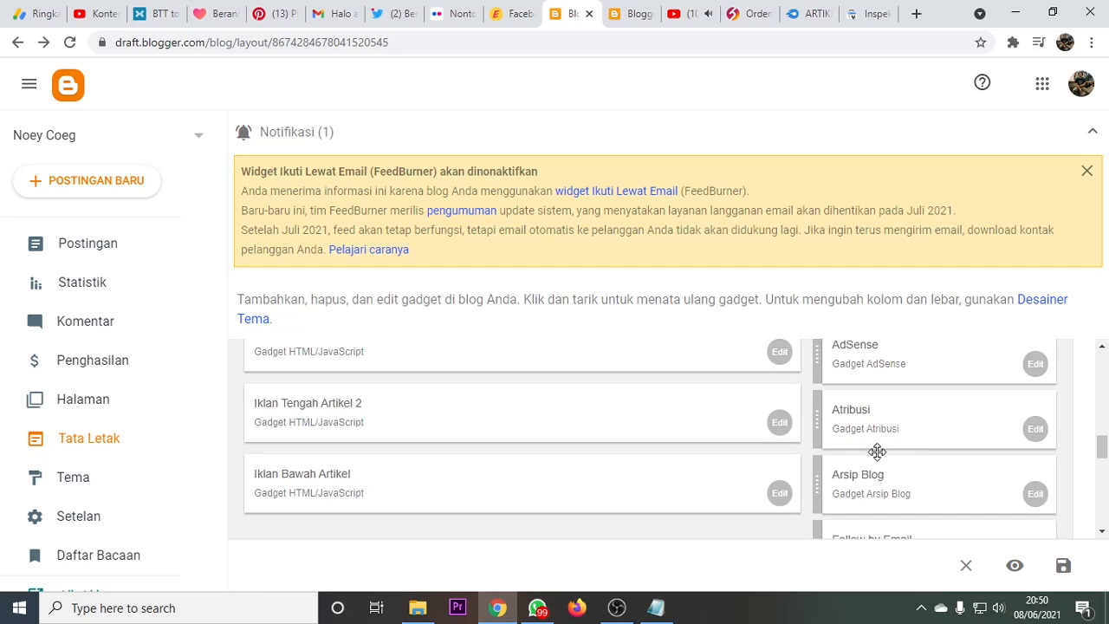
pyautogui.scroll(2, 877, 451)
pyautogui.click(1034, 446)
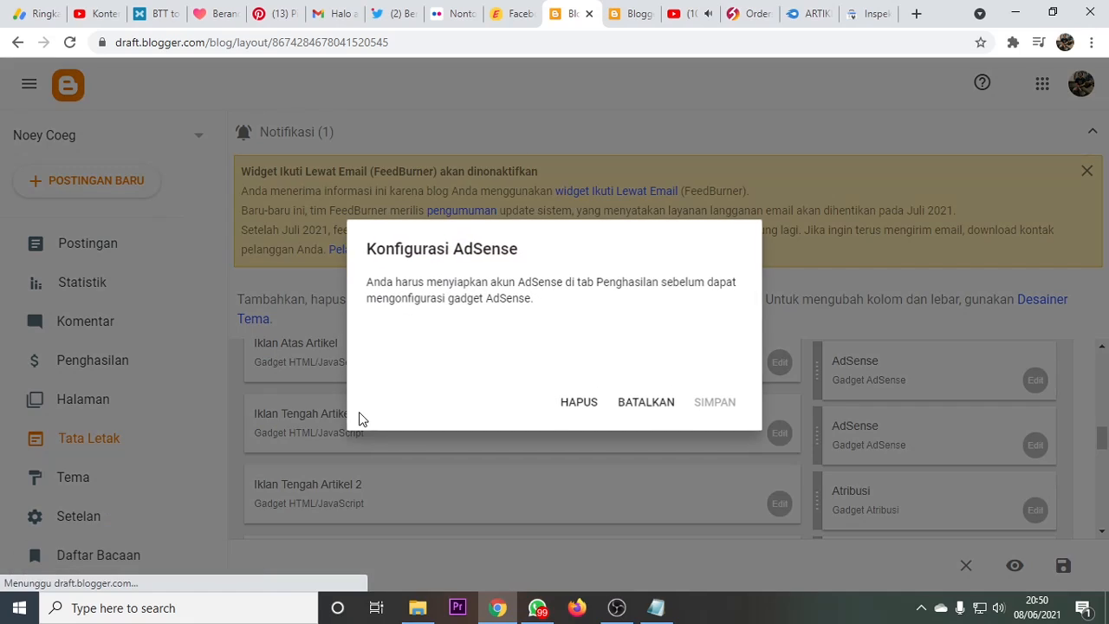
pyautogui.click(592, 404)
pyautogui.click(664, 372)
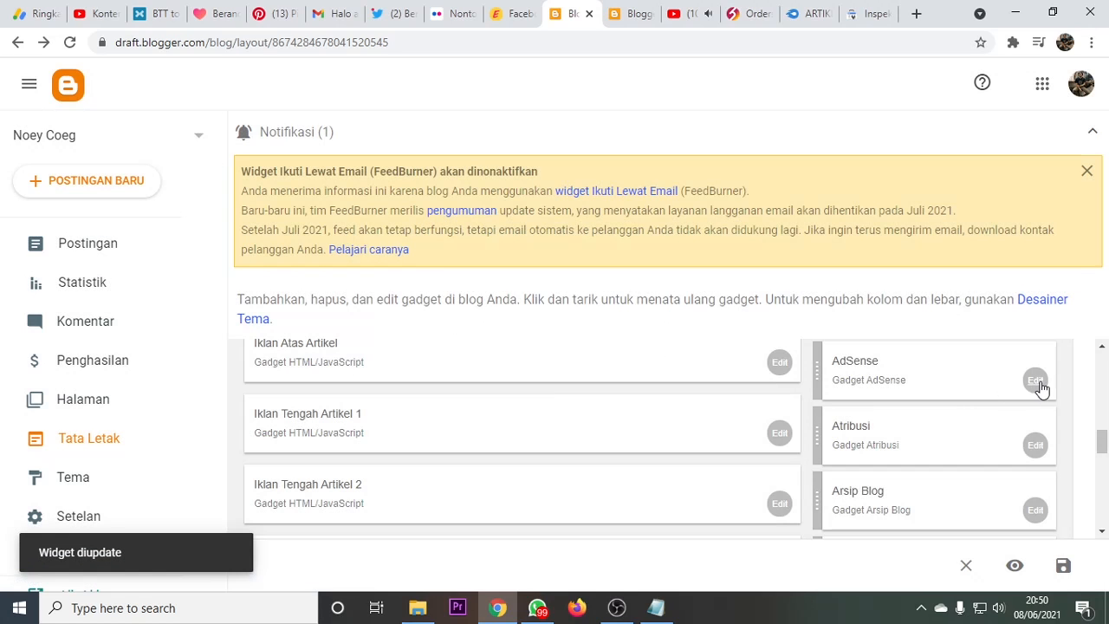
pyautogui.click(1036, 381)
pyautogui.click(578, 404)
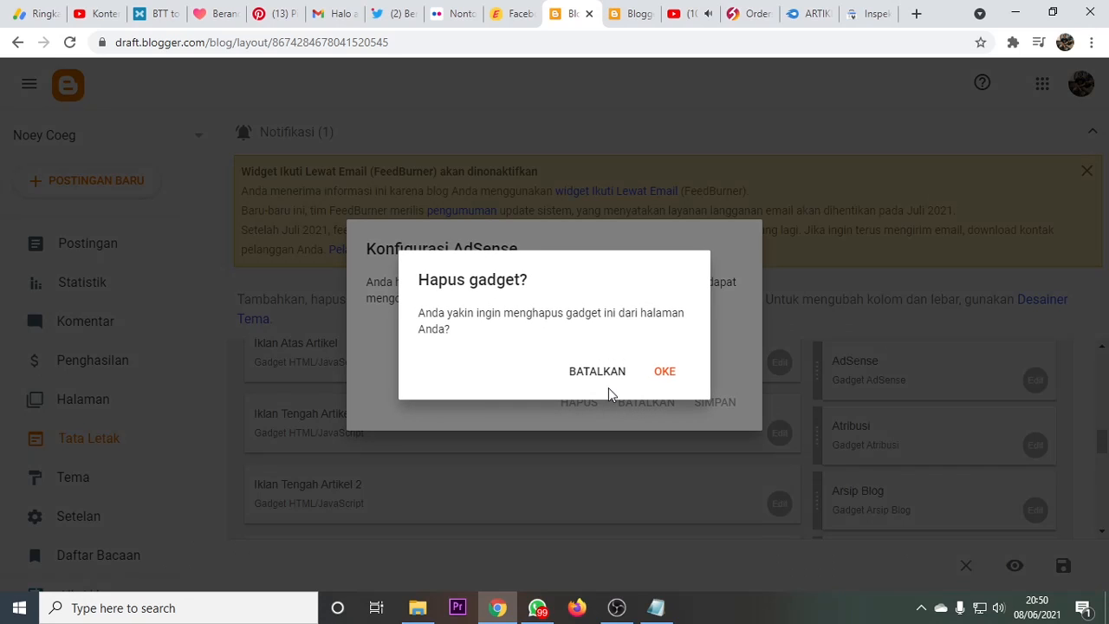
pyautogui.click(664, 374)
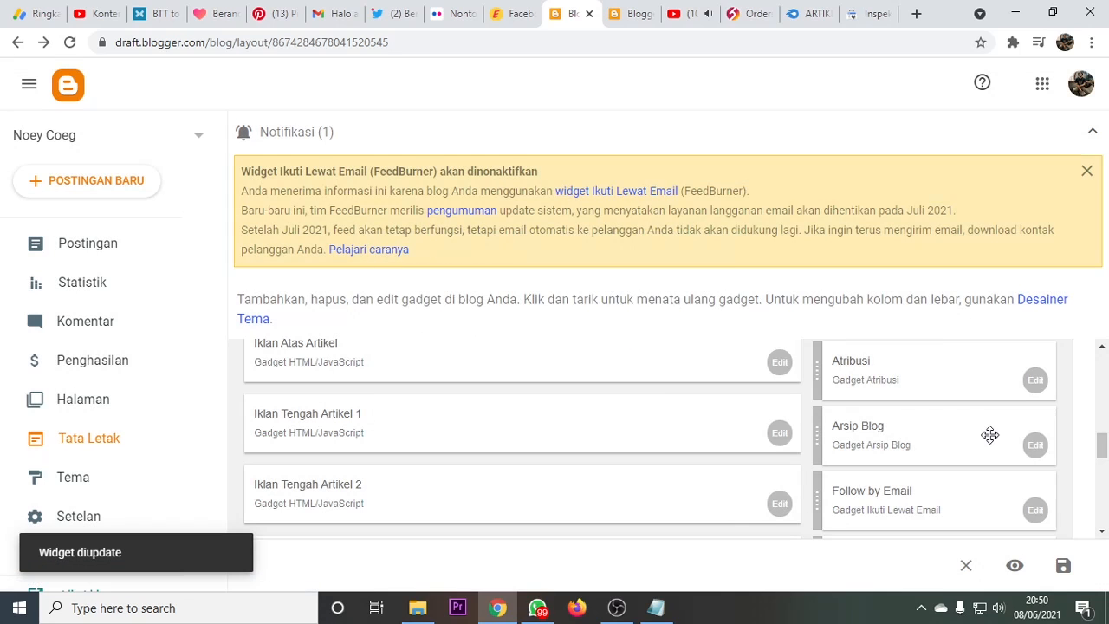
pyautogui.scroll(-1, 984, 449)
pyautogui.scroll(5, 977, 472)
pyautogui.scroll(5, 976, 477)
pyautogui.scroll(-3, 891, 447)
pyautogui.click(616, 607)
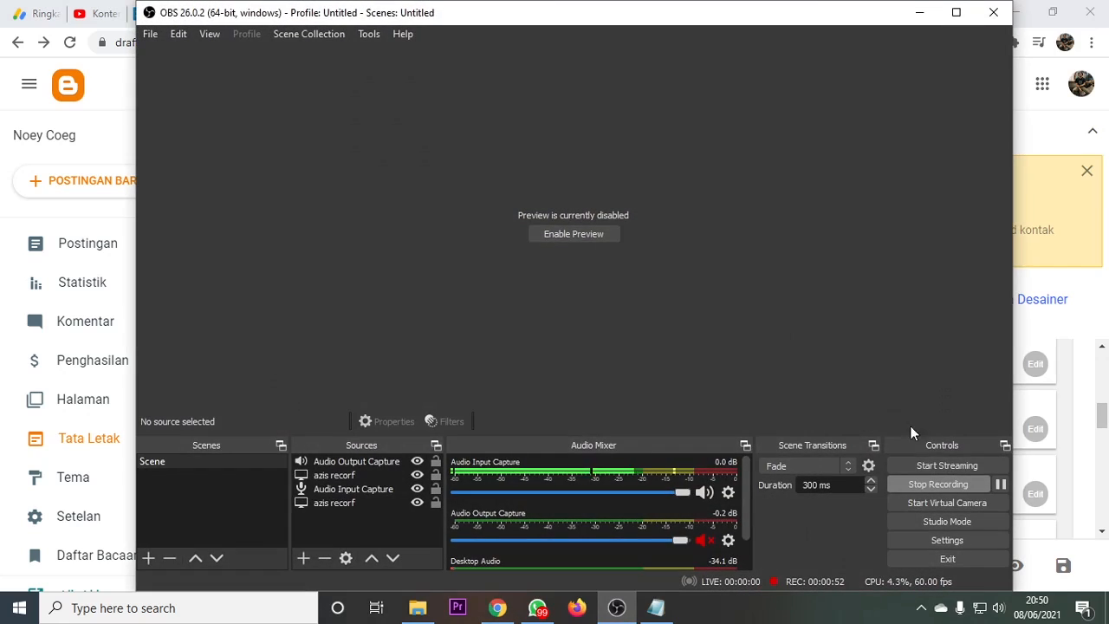
pyautogui.click(944, 485)
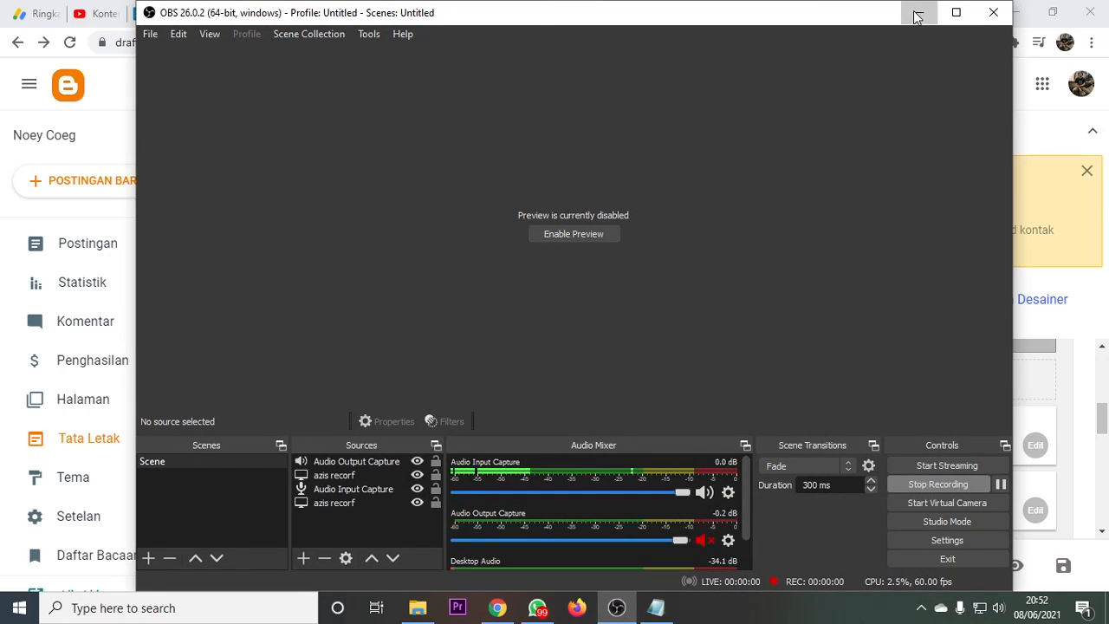
pyautogui.click(920, 12)
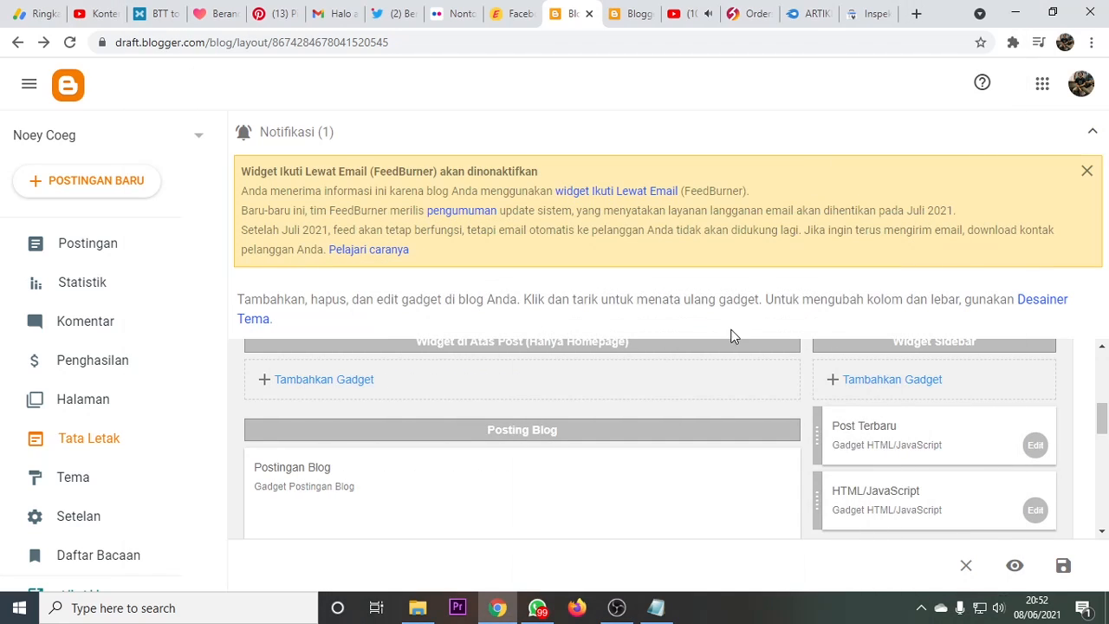
# - View the live blog's homepage, examine the areas reserved for ads, and close the page
pyautogui.scroll(1, 816, 473)
pyautogui.scroll(-5, 883, 460)
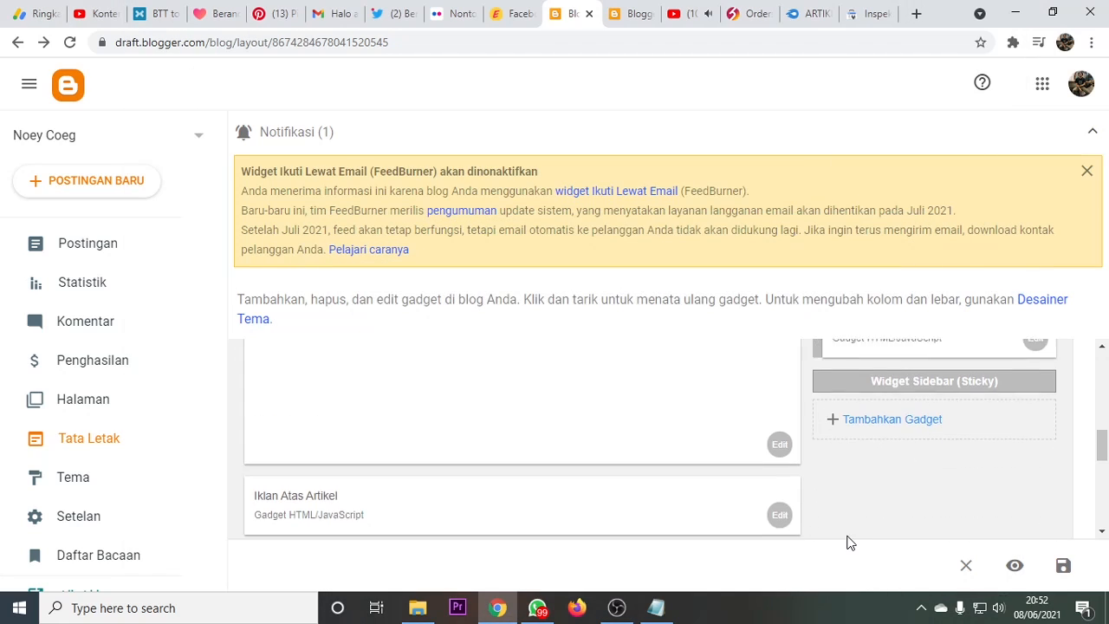
pyautogui.scroll(5, 347, 493)
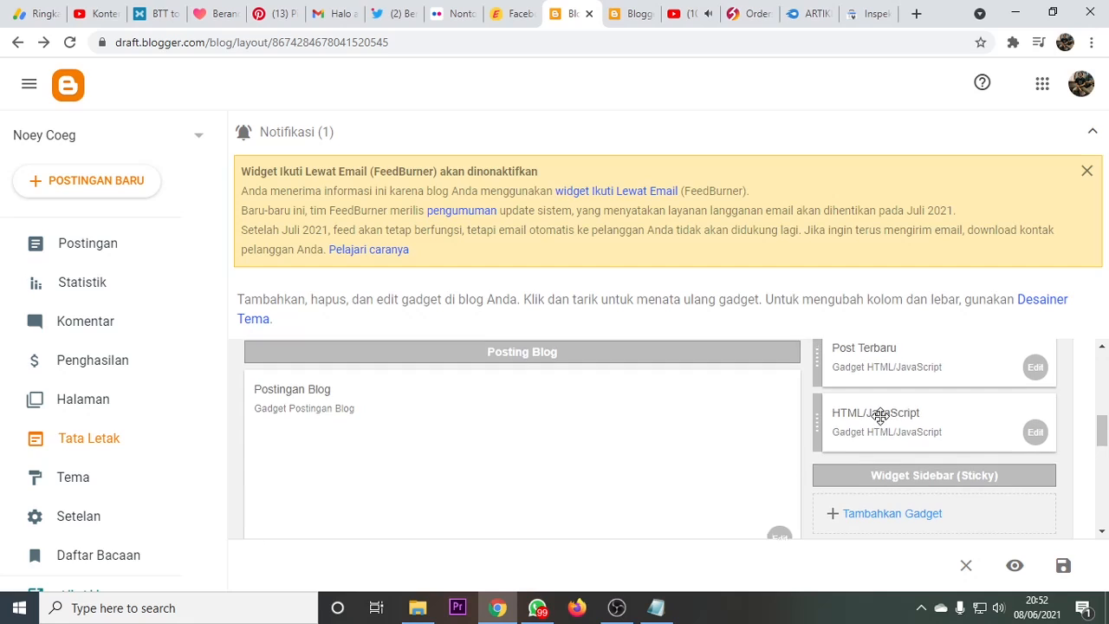
pyautogui.scroll(5, 520, 451)
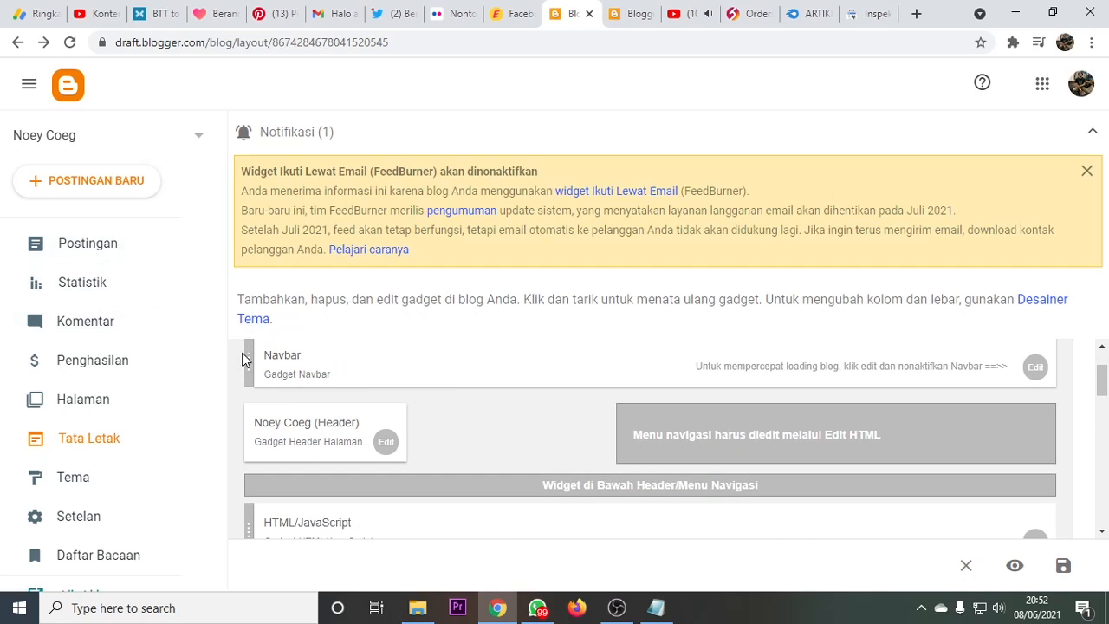
pyautogui.scroll(-2, 147, 416)
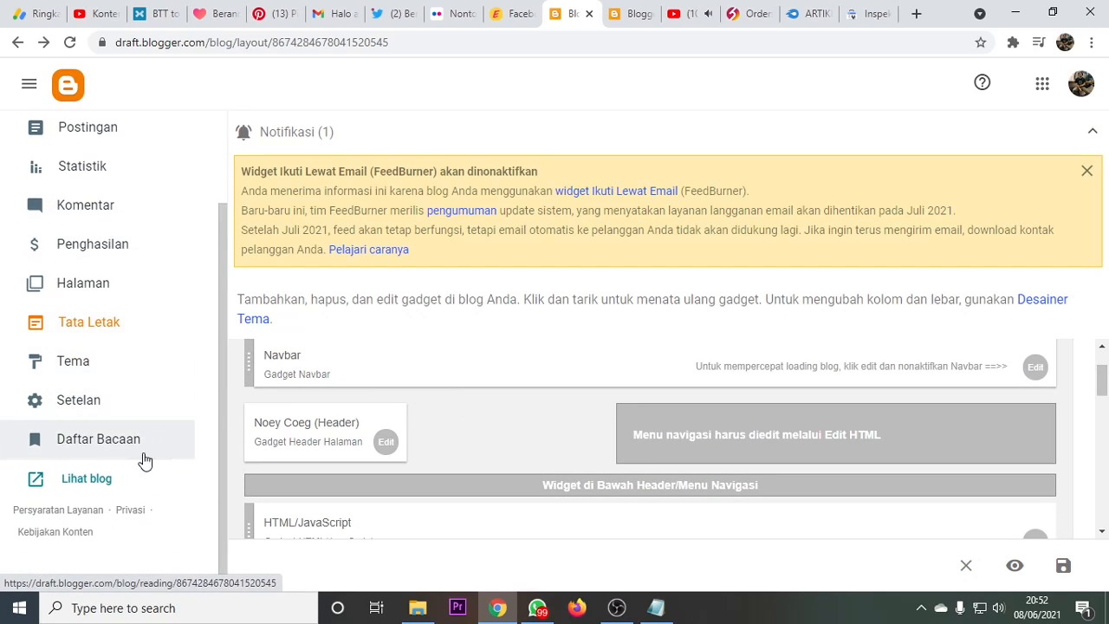
pyautogui.click(97, 478)
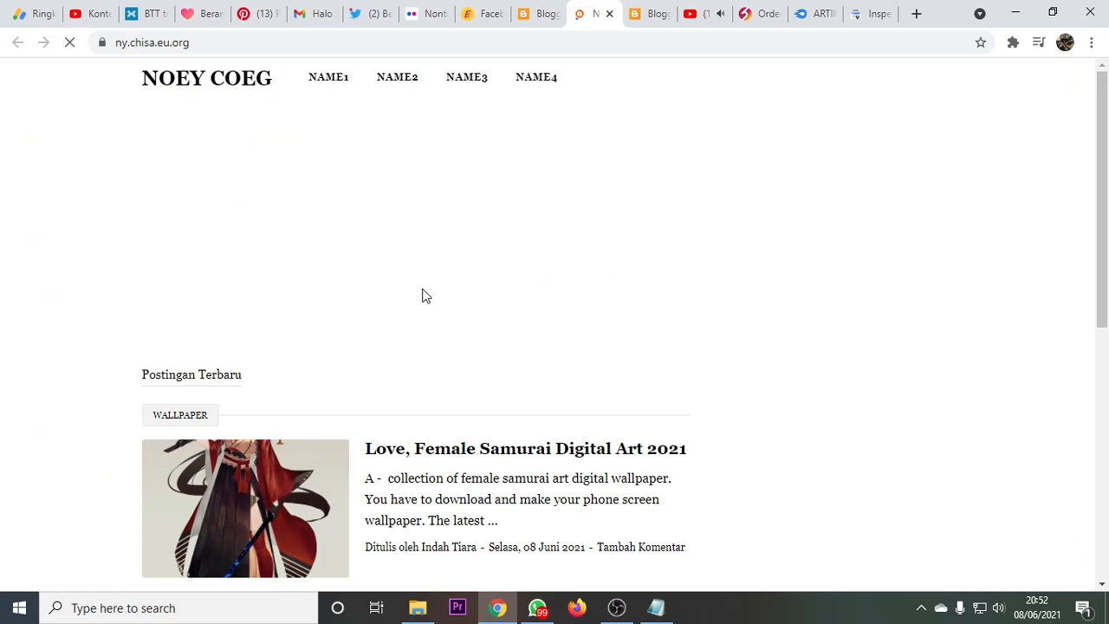
pyautogui.scroll(-4, 646, 352)
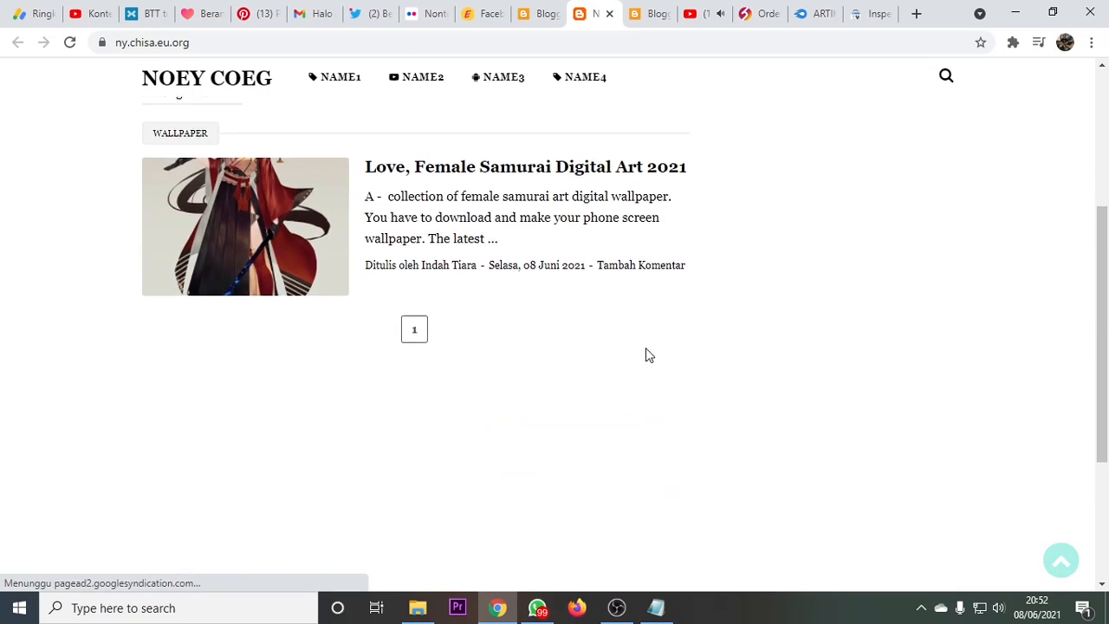
pyautogui.scroll(4, 485, 390)
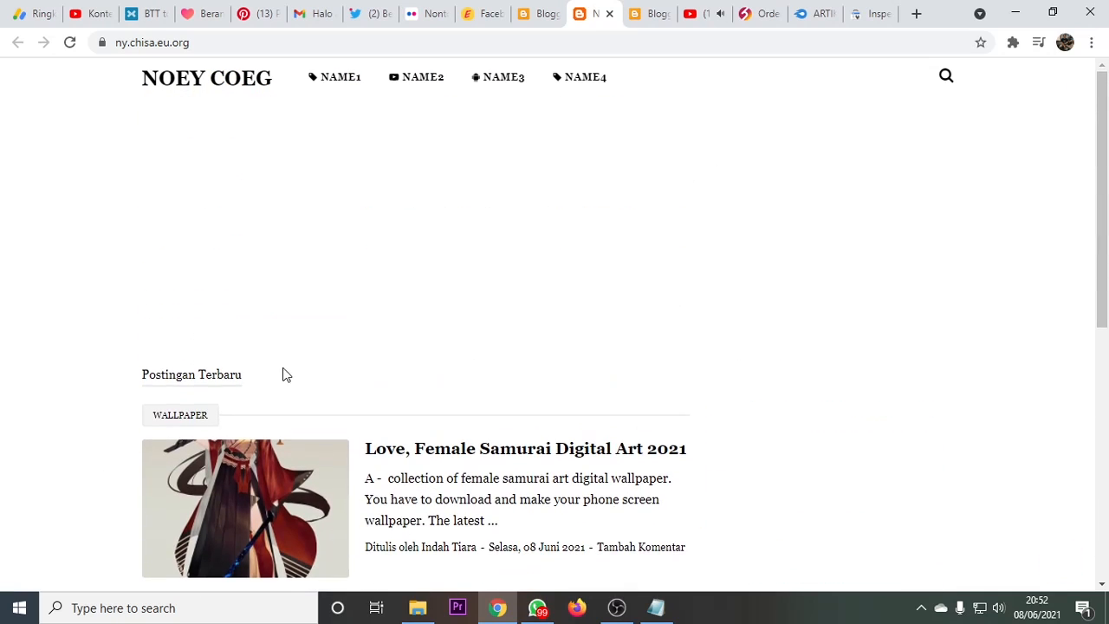
pyautogui.scroll(-10, 837, 462)
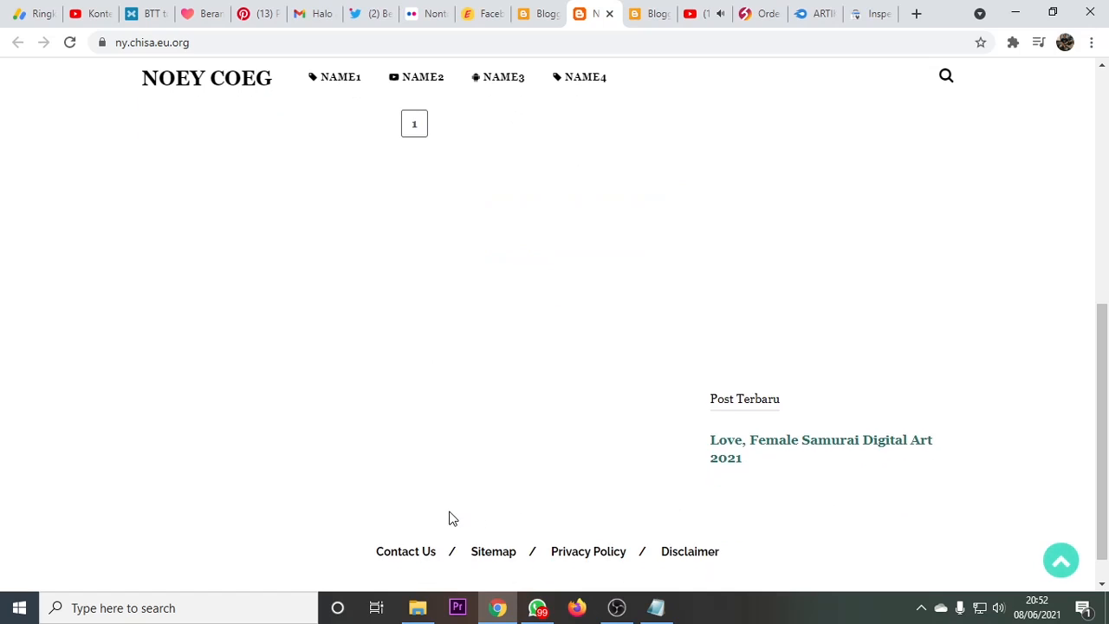
pyautogui.scroll(8, 493, 401)
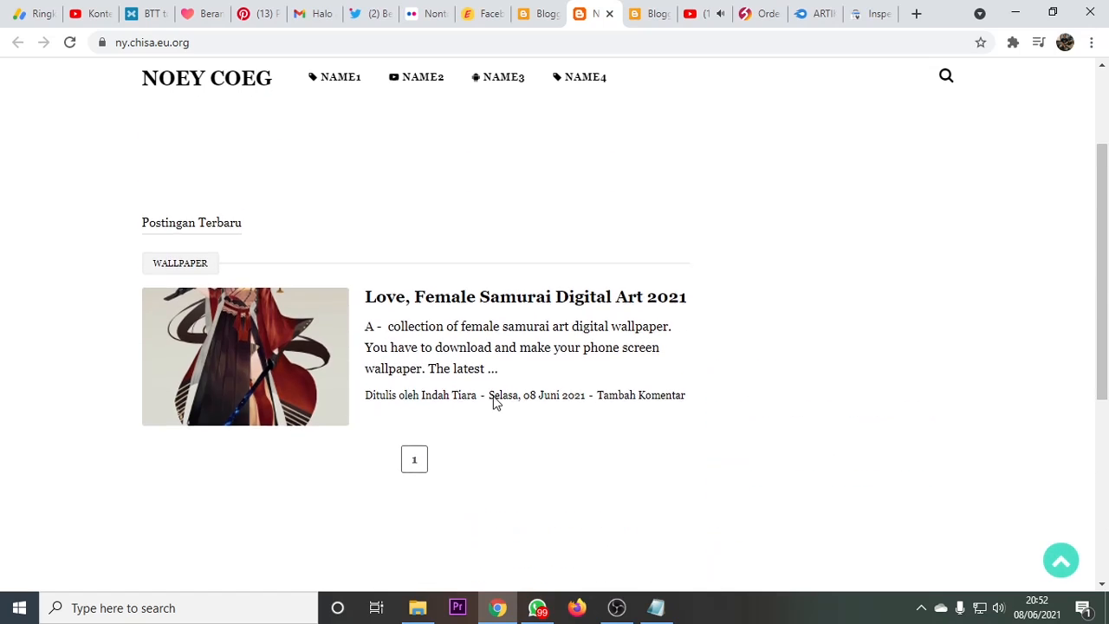
pyautogui.click(610, 14)
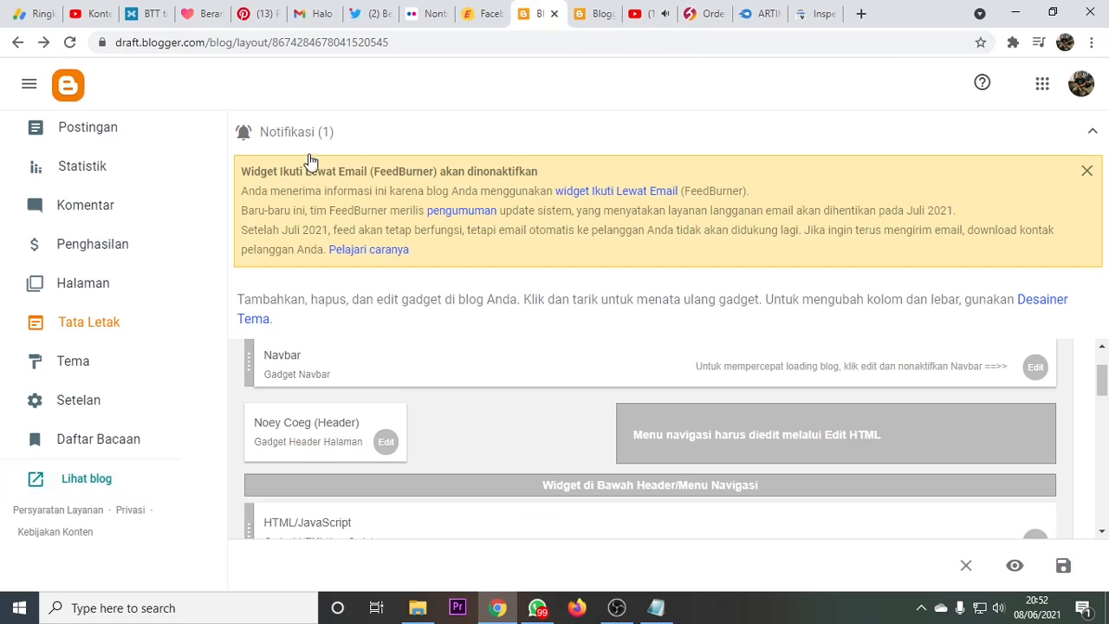
pyautogui.click(91, 131)
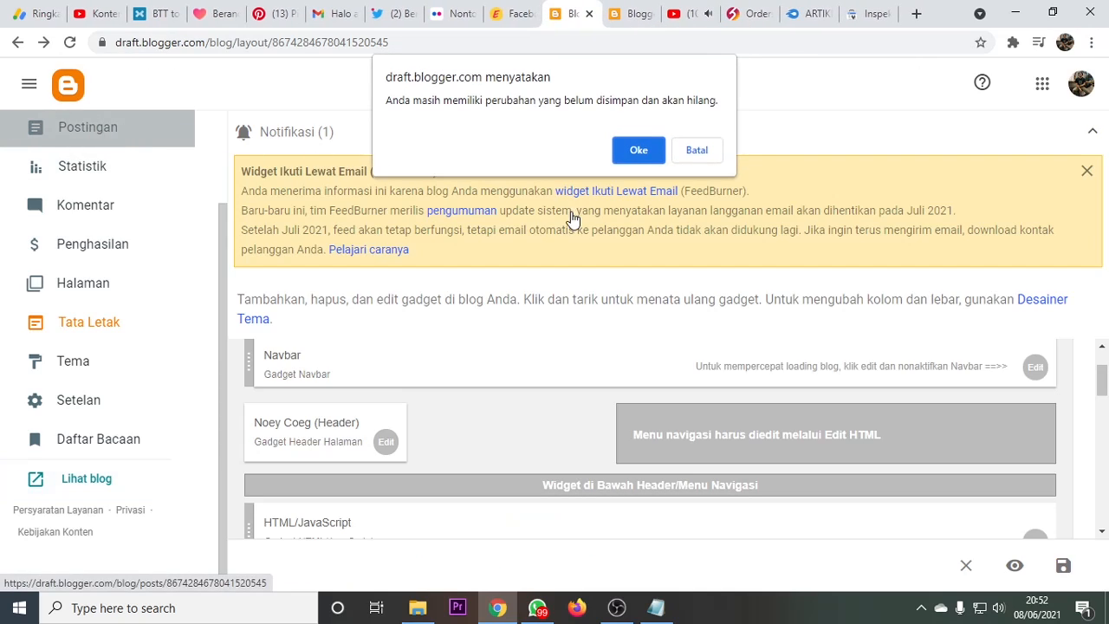
pyautogui.click(696, 151)
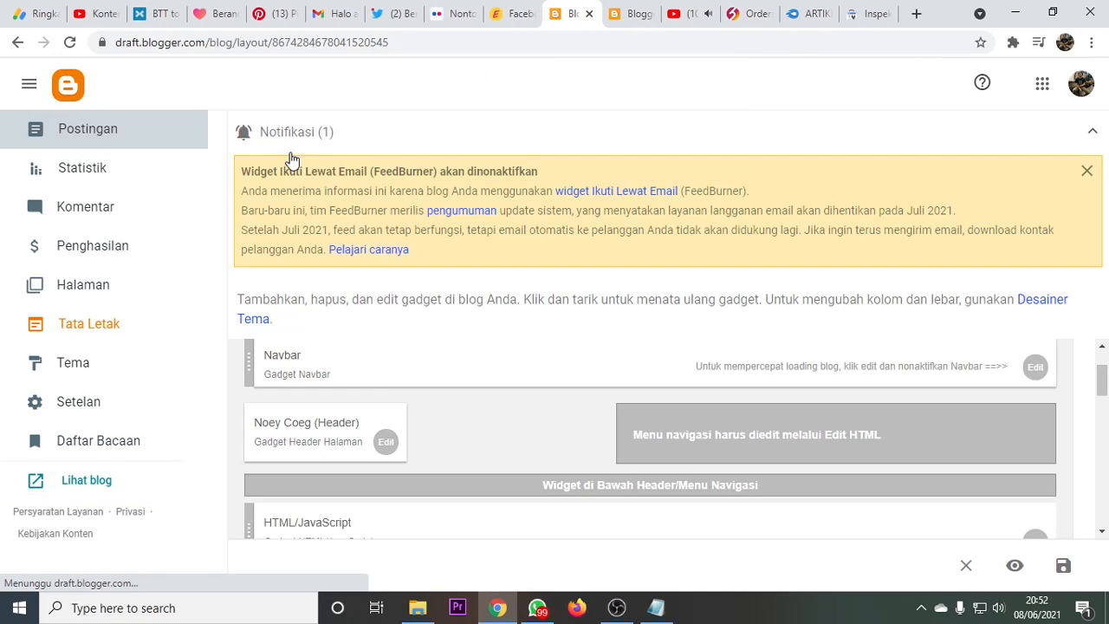
pyautogui.click(112, 132)
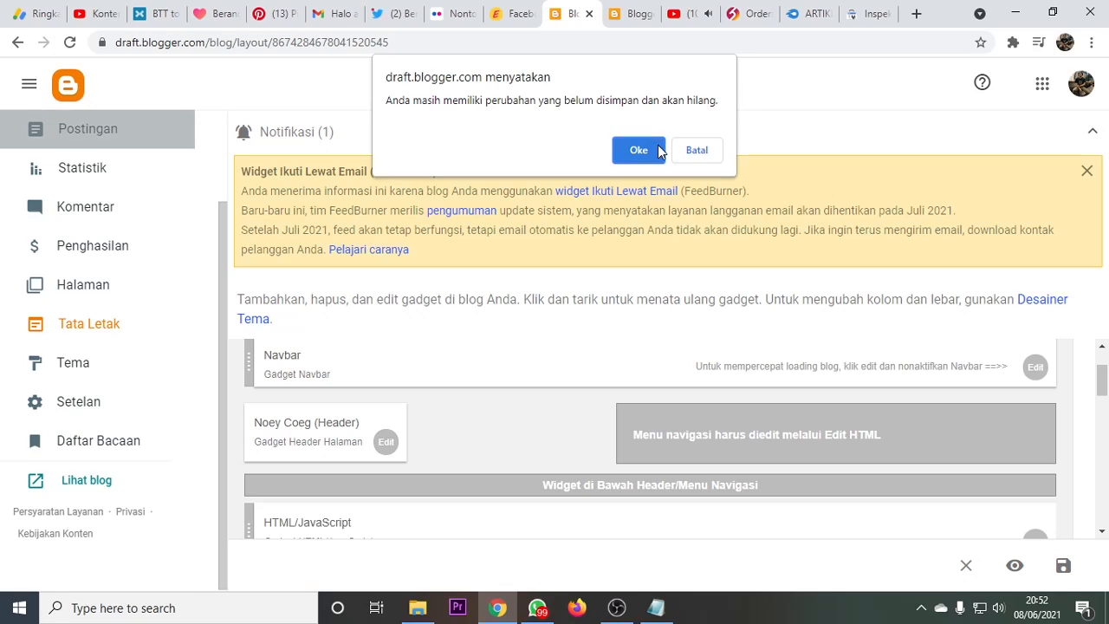
pyautogui.click(694, 151)
# - Save the blog layout changes and look over the gadget arrangement
pyautogui.scroll(-5, 849, 384)
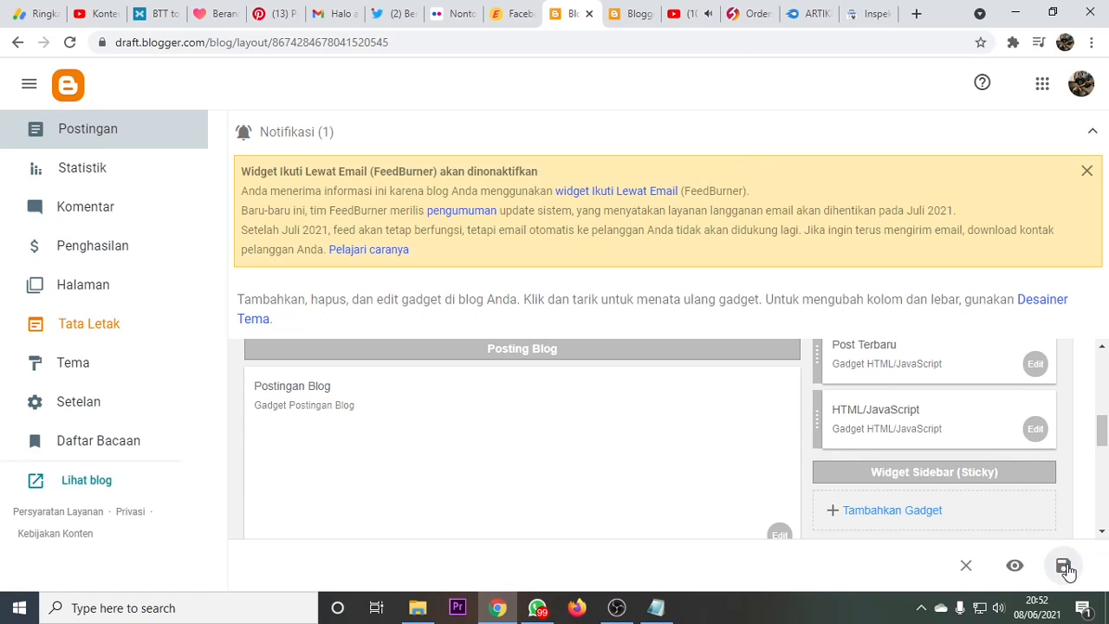
pyautogui.click(1064, 565)
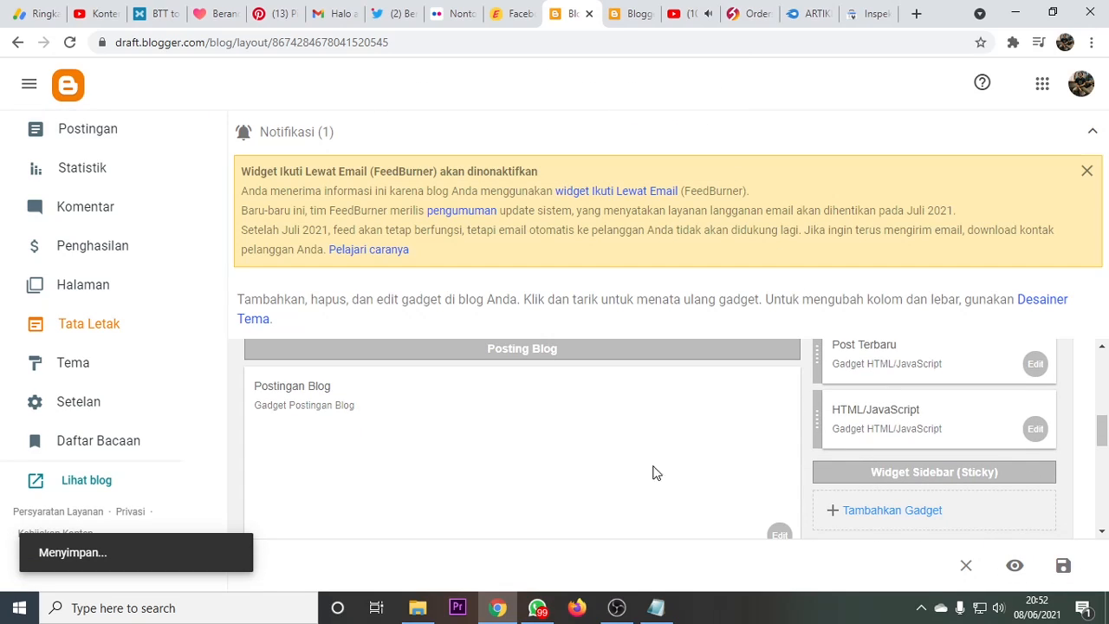
pyautogui.scroll(-10, 446, 416)
pyautogui.scroll(4, 836, 466)
pyautogui.scroll(-5, 836, 466)
pyautogui.scroll(5, 837, 466)
pyautogui.scroll(5, 837, 465)
pyautogui.scroll(-4, 837, 466)
pyautogui.scroll(5, 837, 459)
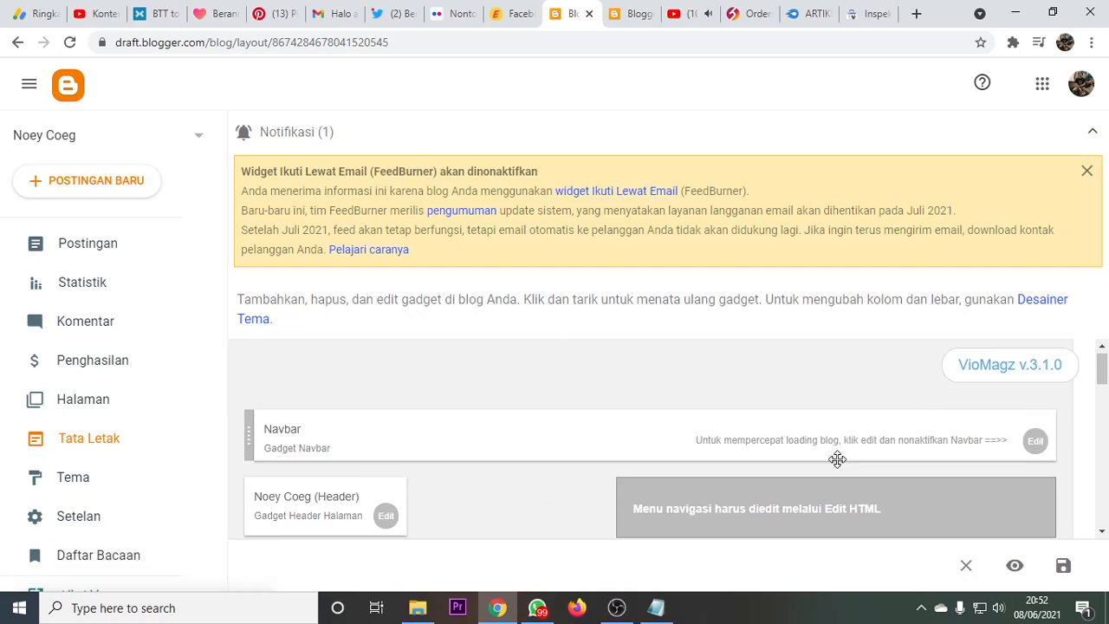
# - From the list of posts, view the published "Love, Female Samurai Digital Art 2021" post and examine its page for ad positions
pyautogui.click(71, 244)
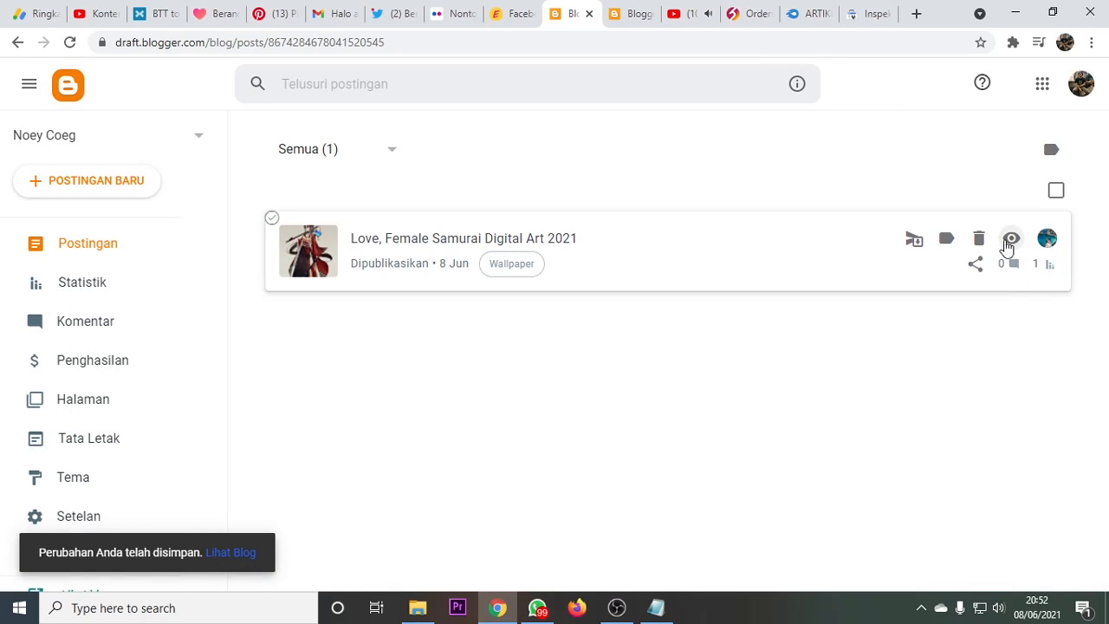
pyautogui.click(1007, 245)
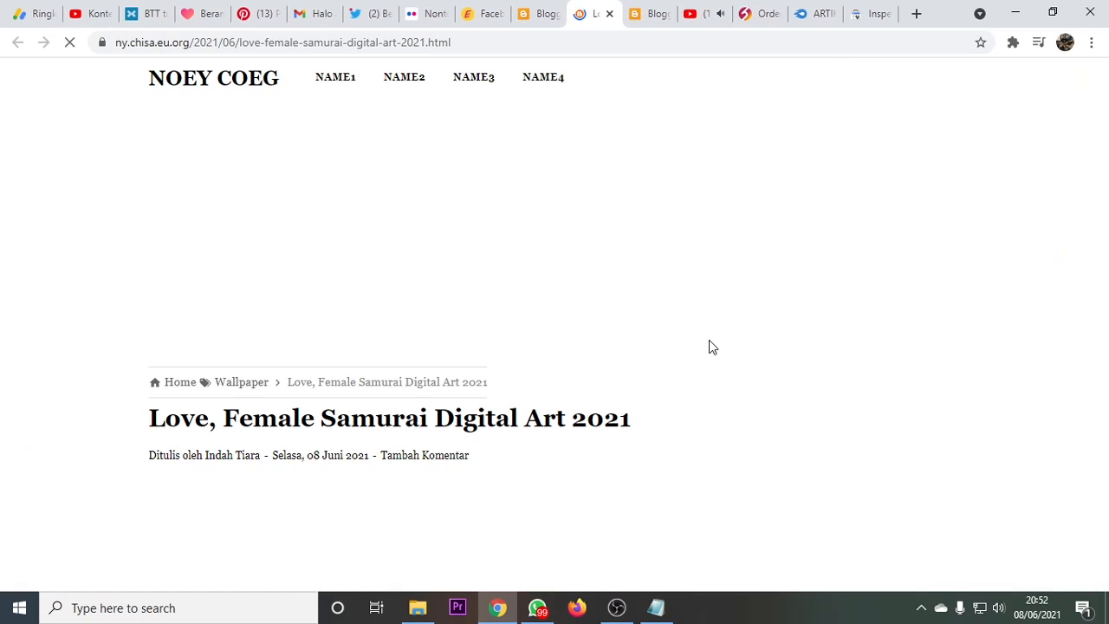
pyautogui.scroll(-3, 617, 287)
pyautogui.scroll(-20, 617, 298)
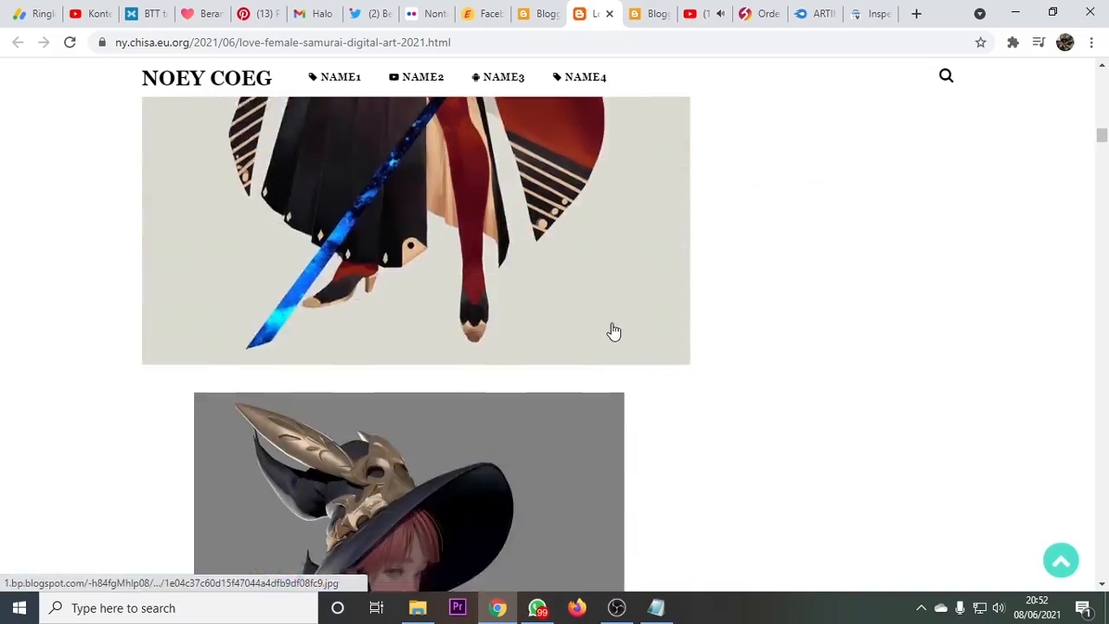
pyautogui.scroll(-10, 613, 331)
pyautogui.moveTo(1102, 160); pyautogui.dragTo(1108, 59)
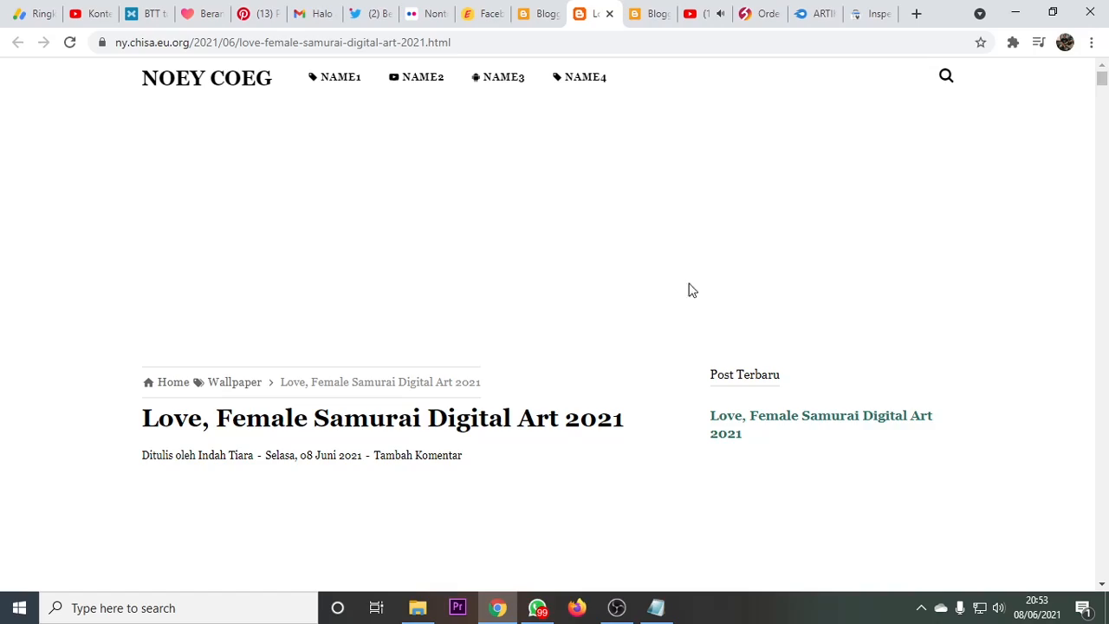
# - Read through the live samurai art post, return to its beginning to examine the blank ad areas, and close the page
pyautogui.scroll(-9, 525, 463)
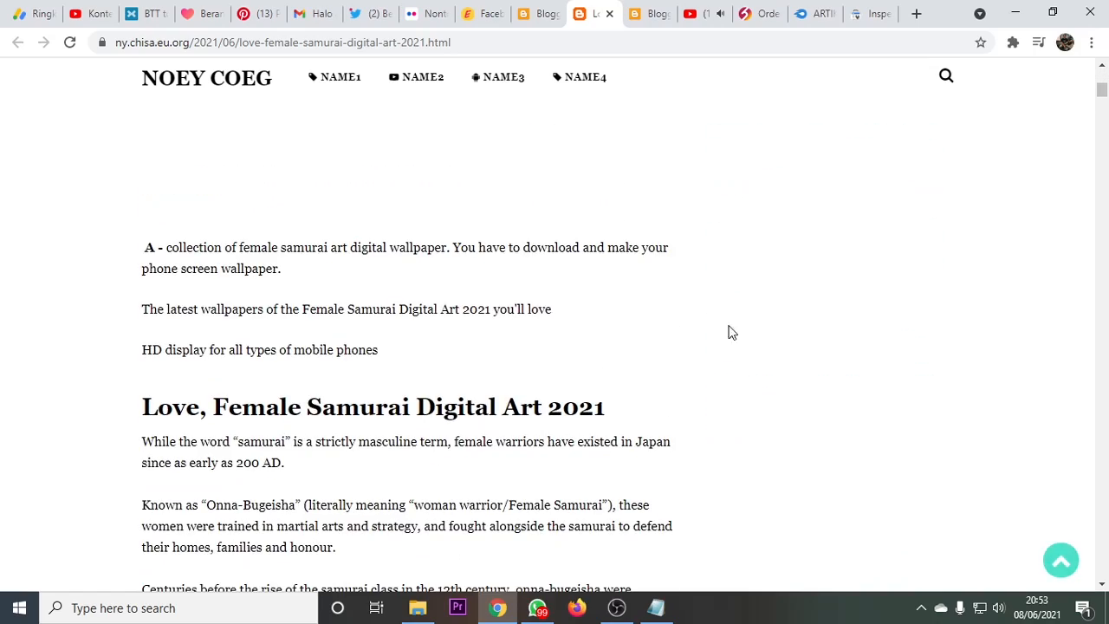
pyautogui.scroll(-9, 600, 200)
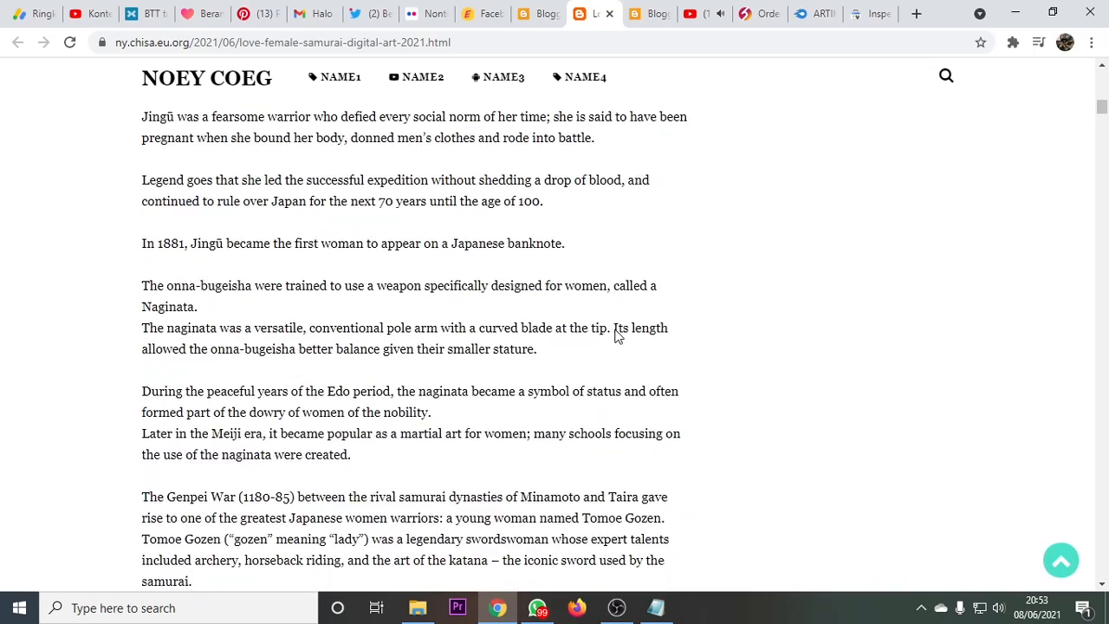
pyautogui.moveTo(1104, 125); pyautogui.dragTo(1104, 77)
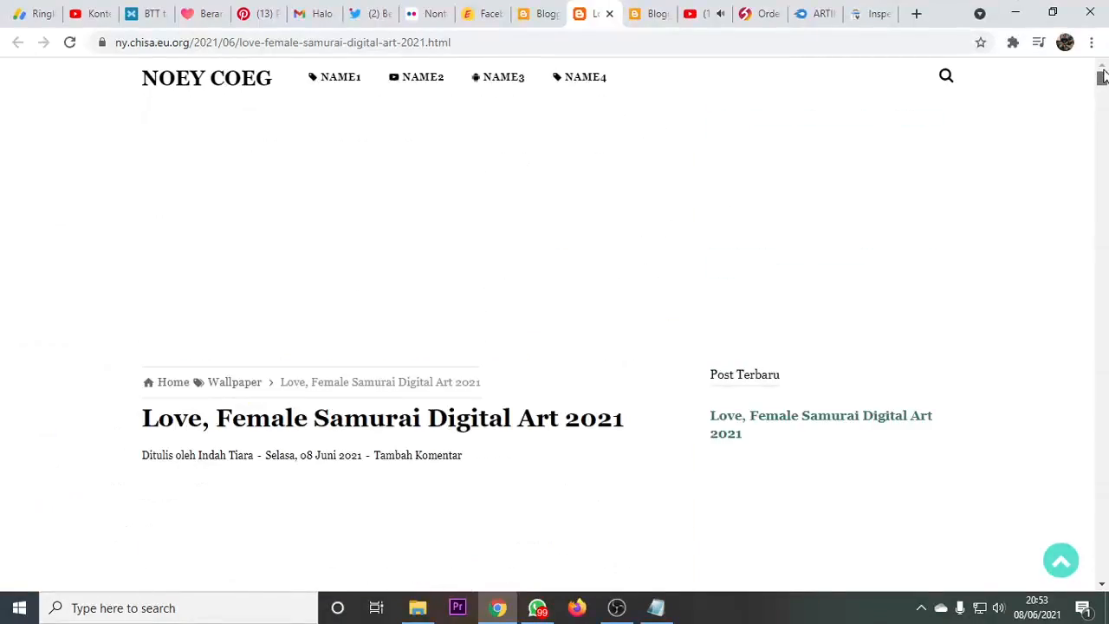
pyautogui.click(609, 15)
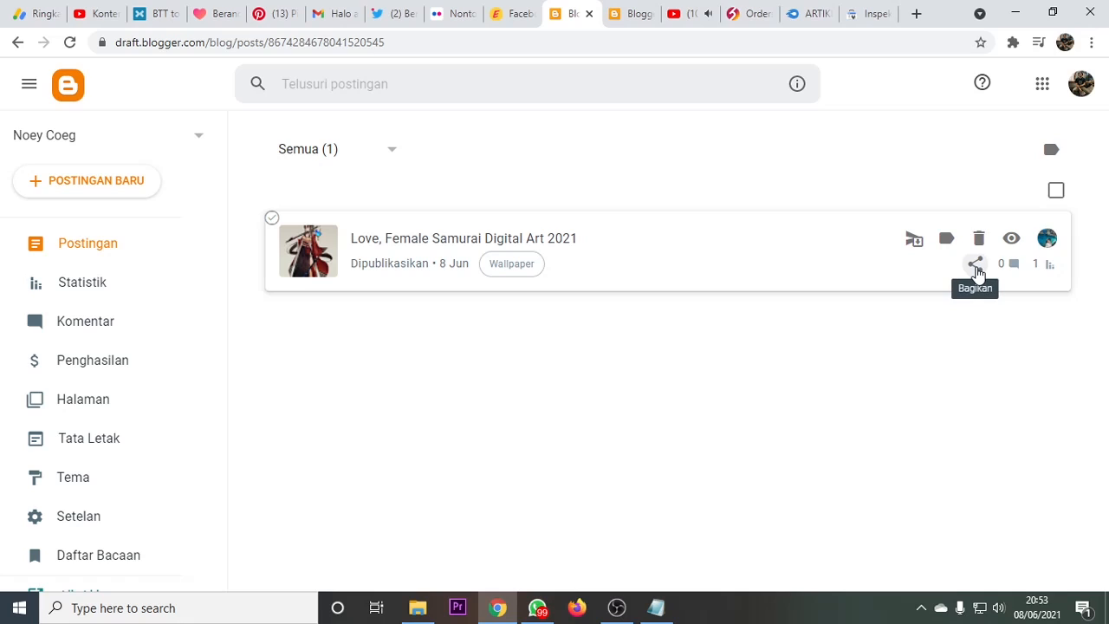
# - Bring up the sharing options for the "Love, Female Samurai Digital Art 2021" post and close them
pyautogui.click(976, 271)
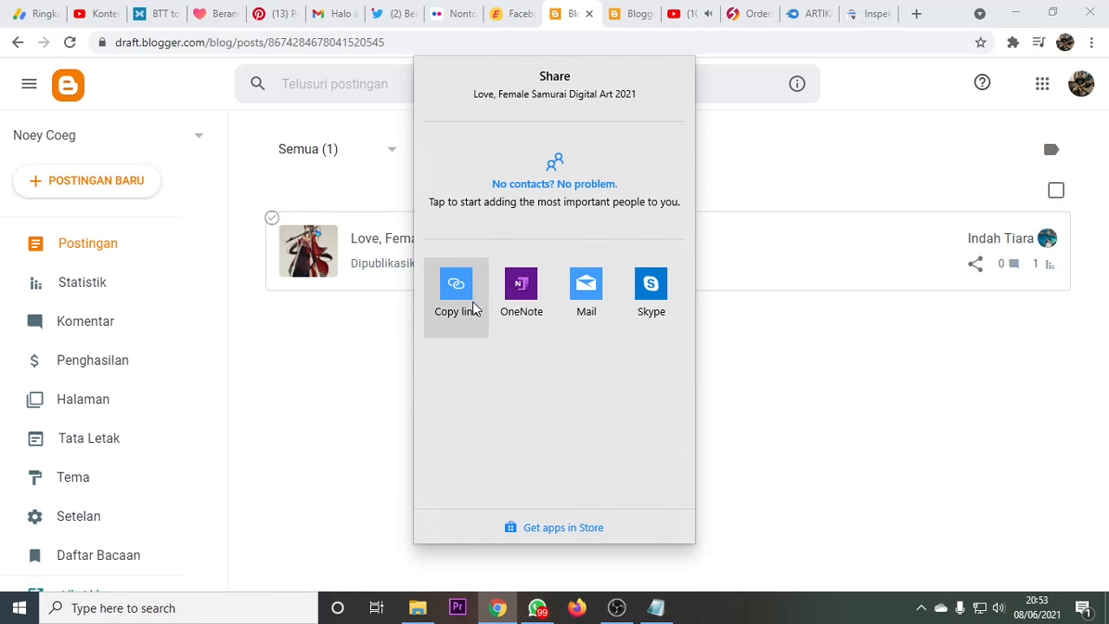
pyautogui.click(830, 415)
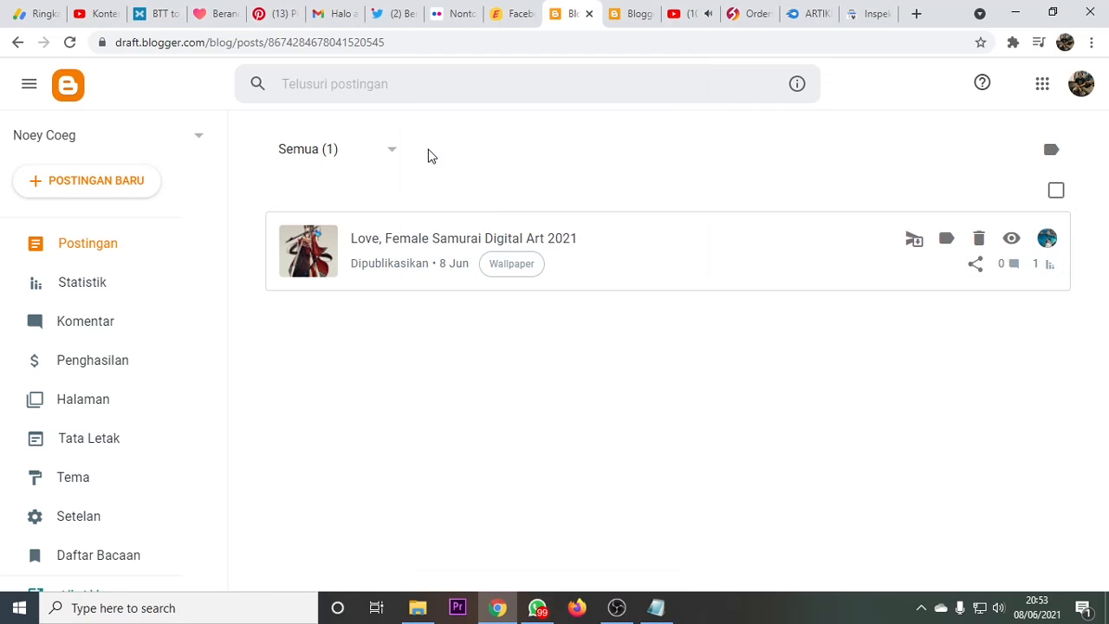
pyautogui.click(617, 607)
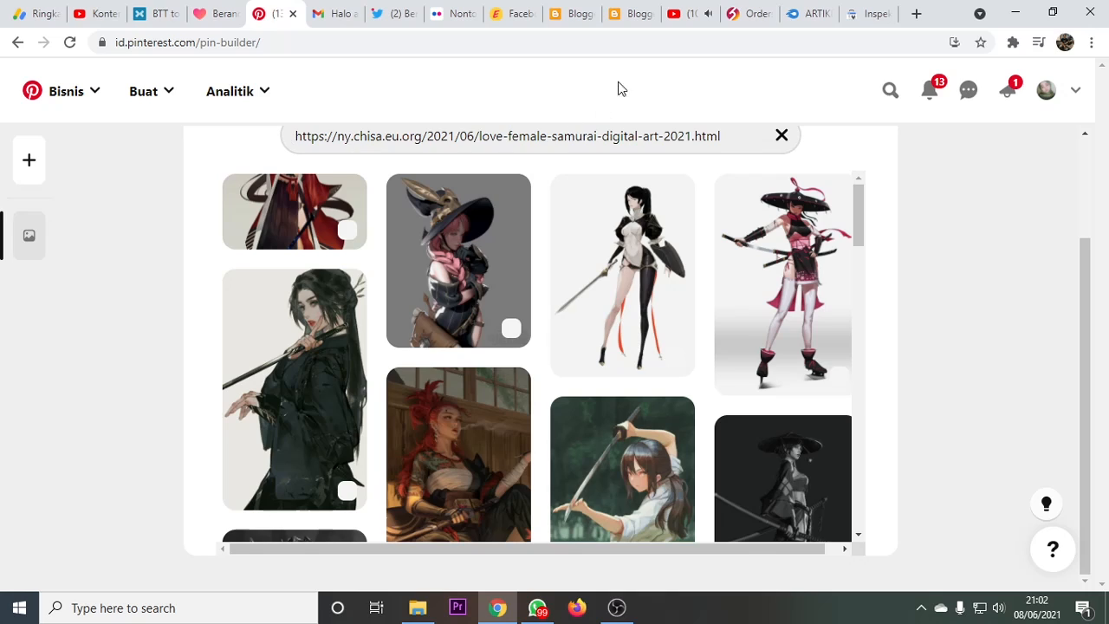
# - Switch to the Pinterest pin builder and look through the images gathered from the samurai post's link
pyautogui.click(618, 15)
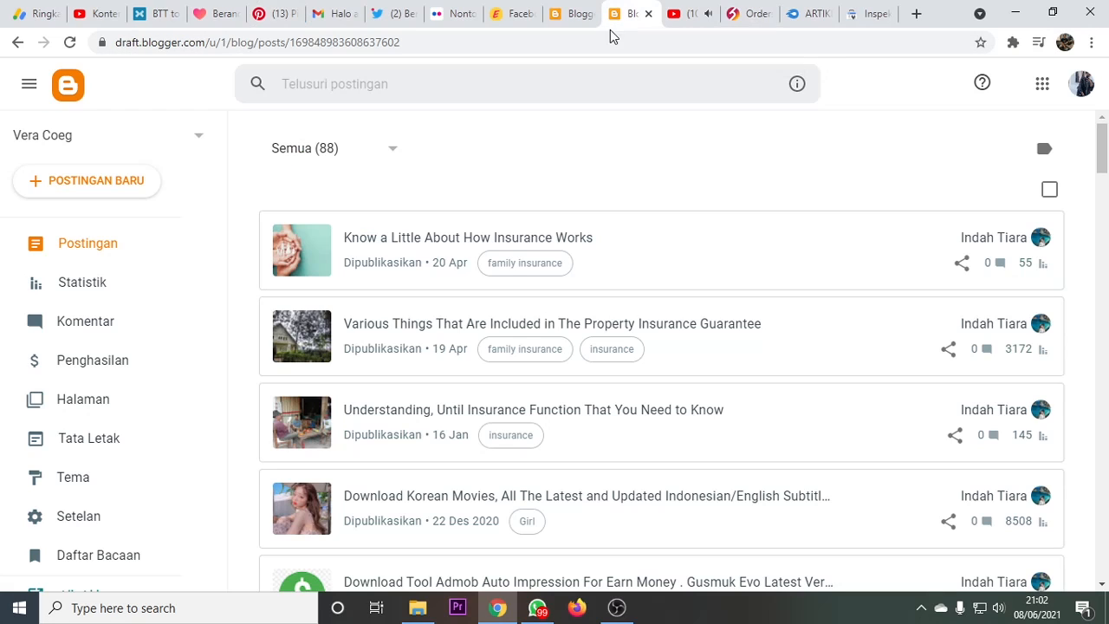
pyautogui.click(559, 16)
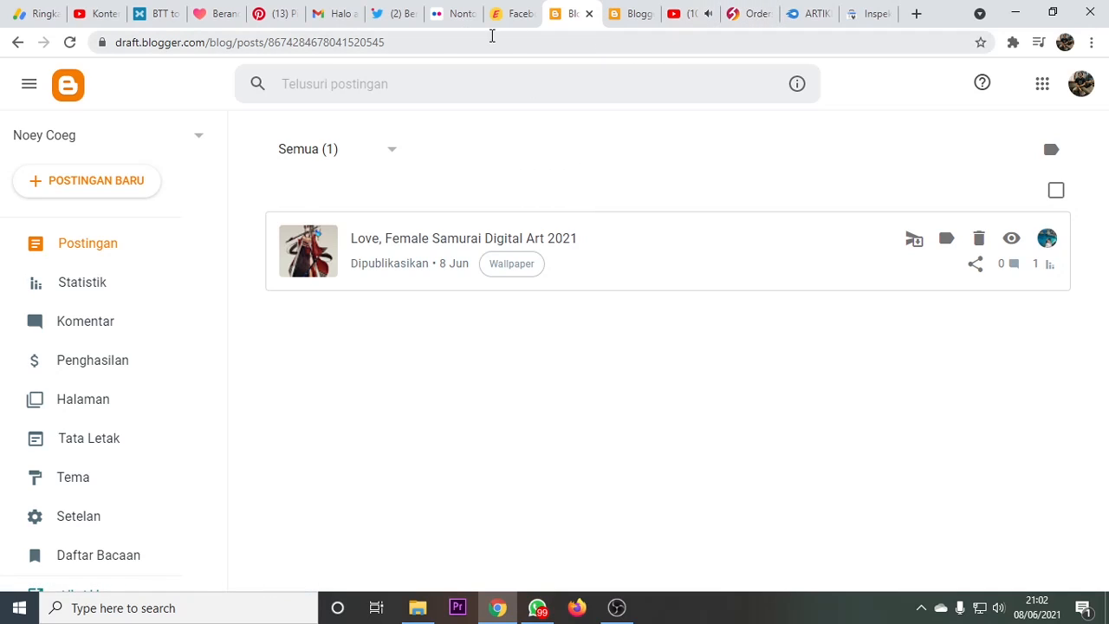
pyautogui.click(268, 19)
pyautogui.scroll(-1, 407, 273)
pyautogui.scroll(1, 347, 260)
pyautogui.scroll(-15, 472, 328)
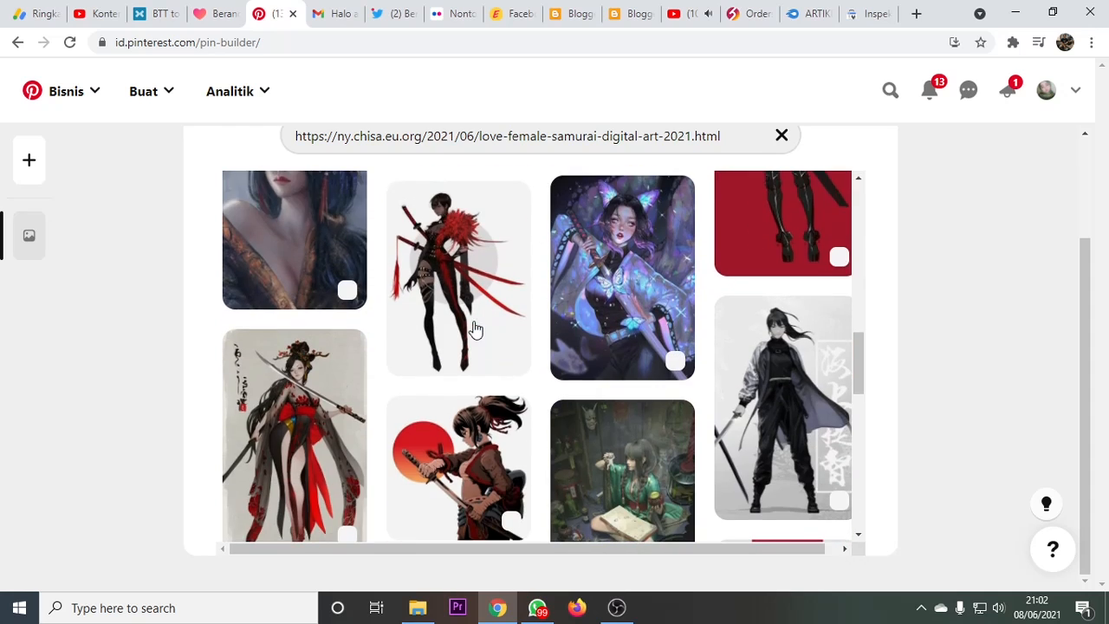
pyautogui.scroll(-1, 475, 327)
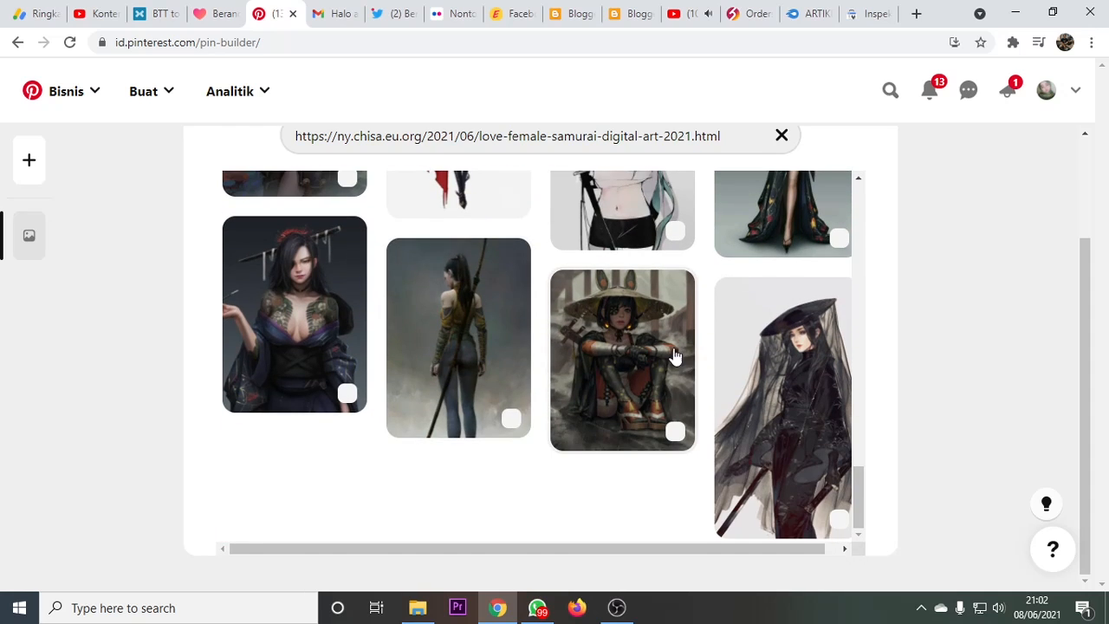
# - Select the images of the black-veiled woman, the warrior seen from behind, and the red-haired armored samurai for pinning
pyautogui.click(758, 378)
pyautogui.click(490, 372)
pyautogui.scroll(2, 490, 371)
pyautogui.scroll(-2, 696, 354)
pyautogui.scroll(2, 698, 355)
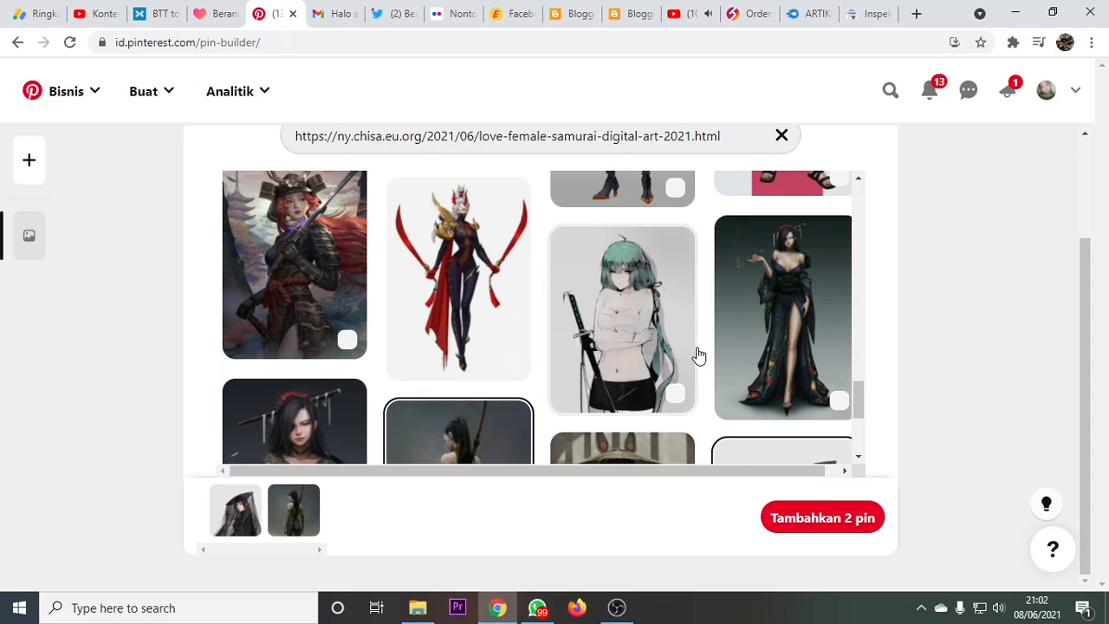
pyautogui.click(337, 317)
# - Add the woman in the red sash with a raised sword and the red-and-black swordswoman to the image selection
pyautogui.scroll(3, 584, 291)
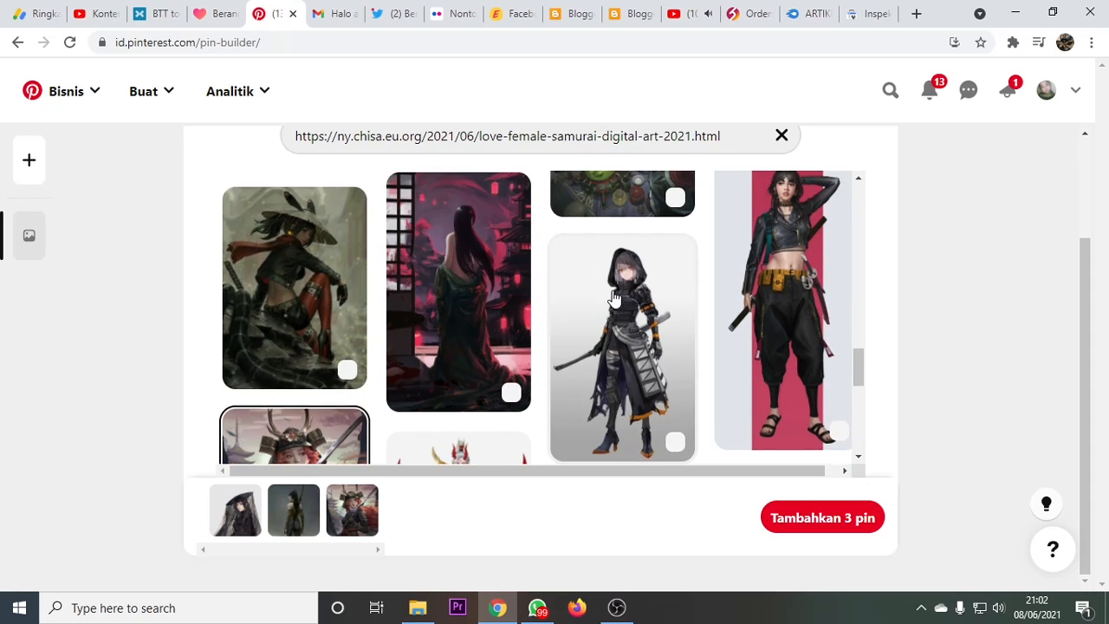
pyautogui.scroll(3, 612, 298)
pyautogui.click(299, 338)
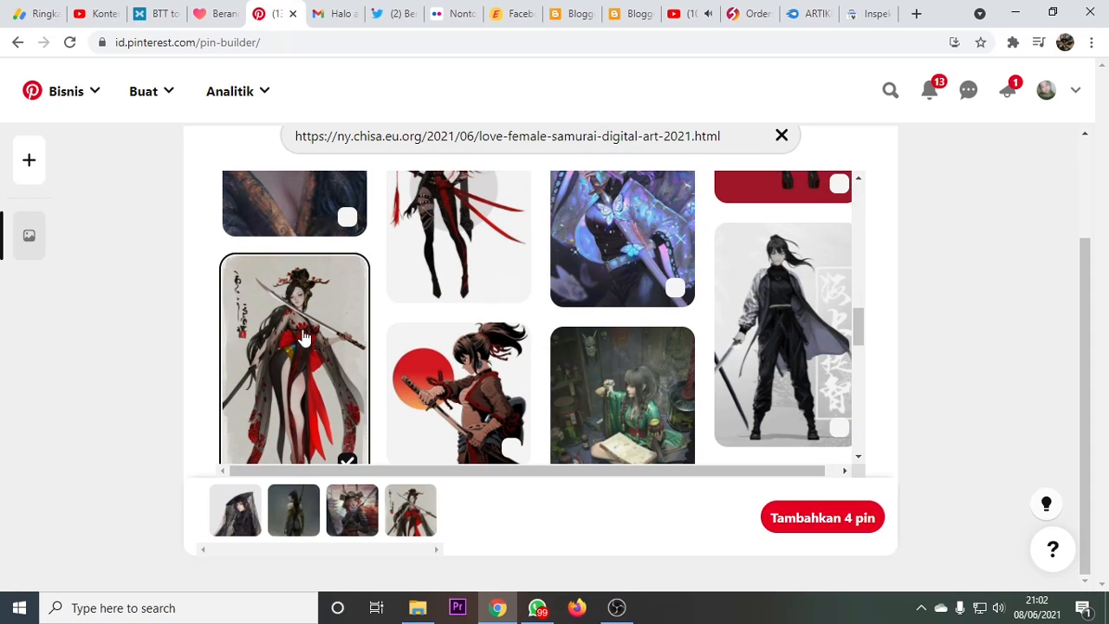
pyautogui.scroll(2, 302, 339)
pyautogui.click(477, 348)
pyautogui.scroll(3, 606, 342)
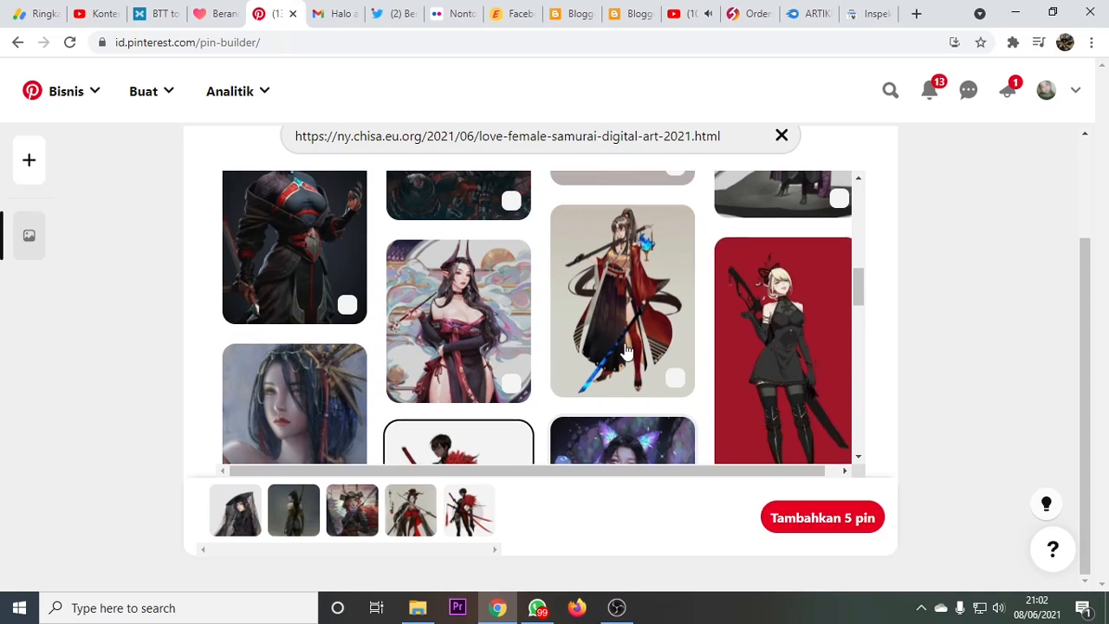
# - Add the red-background fighter, the blue-sword samurai, the gray straw-hat warrior, and the pink-outfit swordswoman to the image selection
pyautogui.click(723, 347)
pyautogui.click(683, 353)
pyautogui.scroll(2, 681, 351)
pyautogui.click(720, 344)
pyautogui.scroll(6, 684, 357)
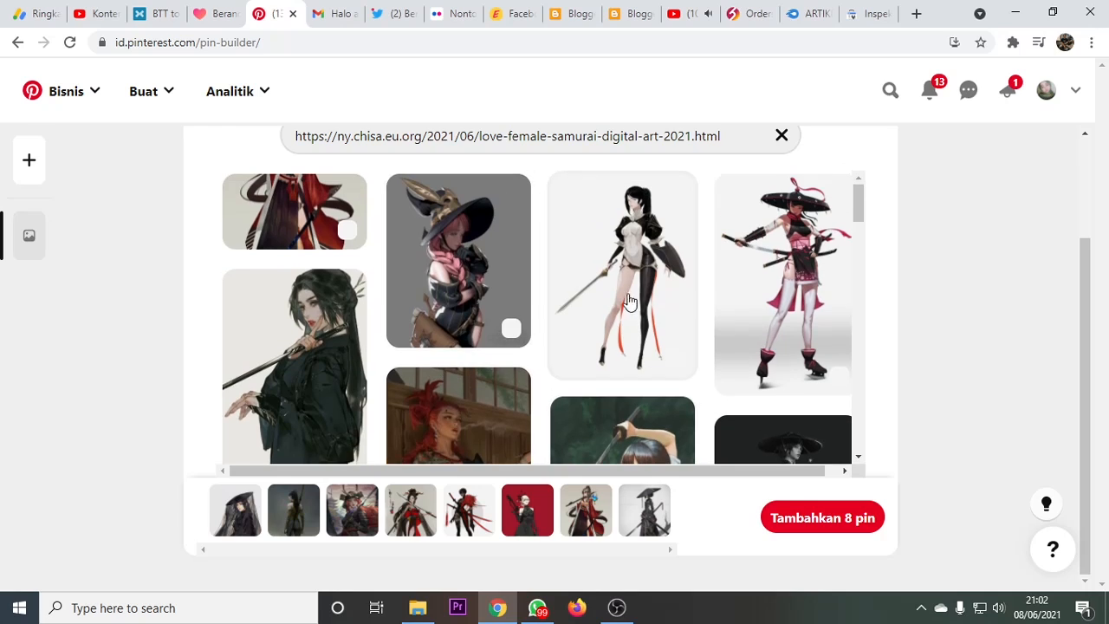
pyautogui.click(795, 323)
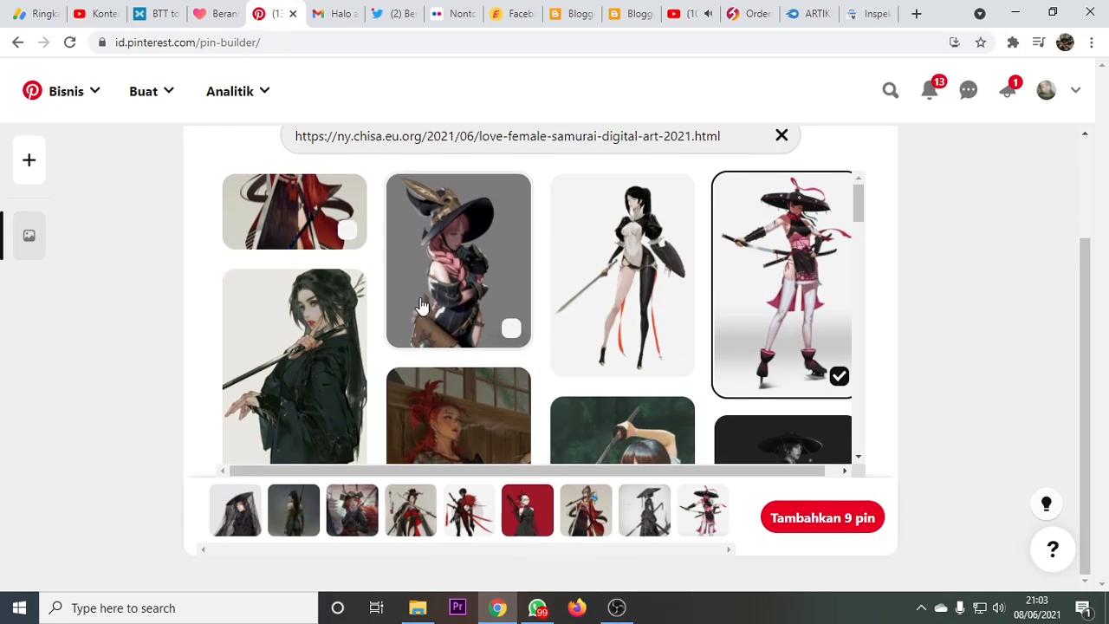
# - Select the swordswoman in front of the red sun as the tenth image and add all 10 as pins
pyautogui.scroll(2, 604, 297)
pyautogui.scroll(-5, 725, 378)
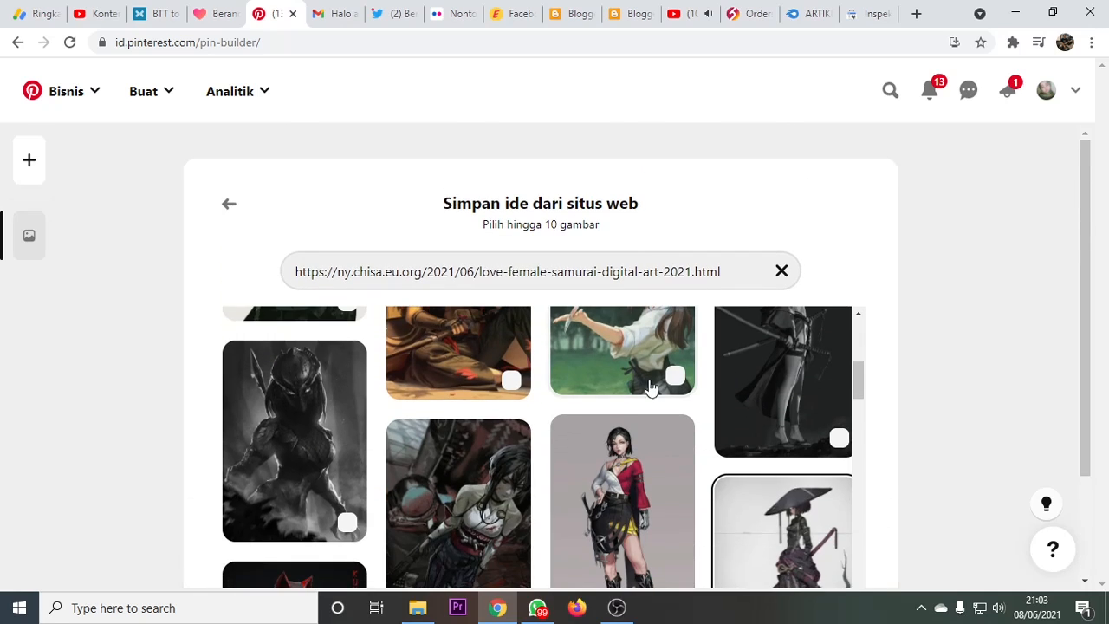
pyautogui.scroll(-4, 658, 398)
pyautogui.scroll(-6, 466, 438)
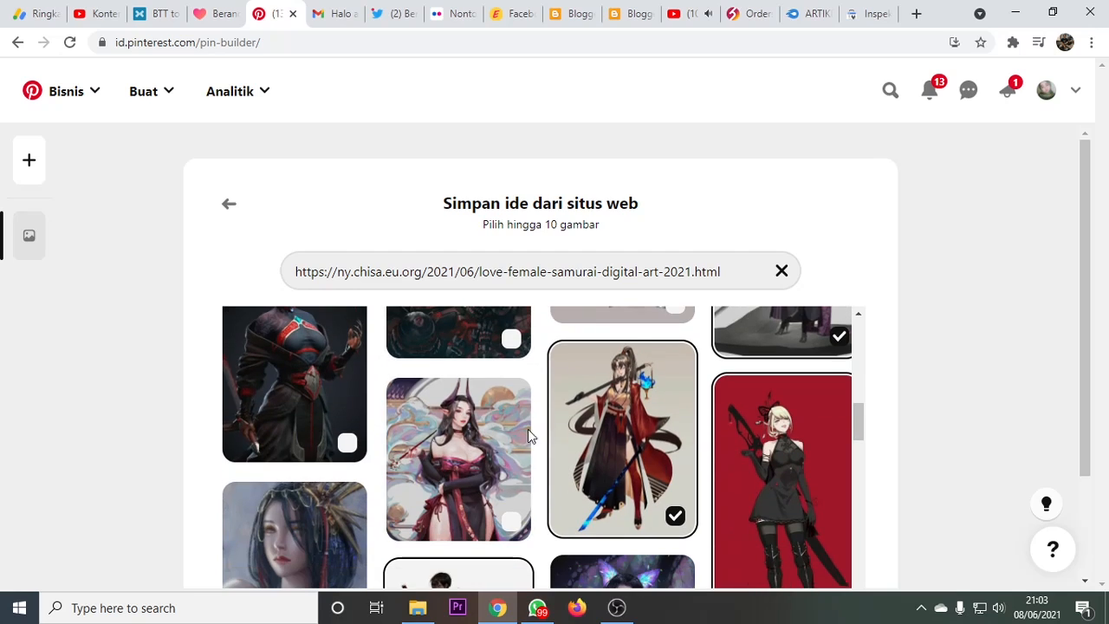
pyautogui.scroll(-1, 487, 448)
pyautogui.scroll(1, 487, 447)
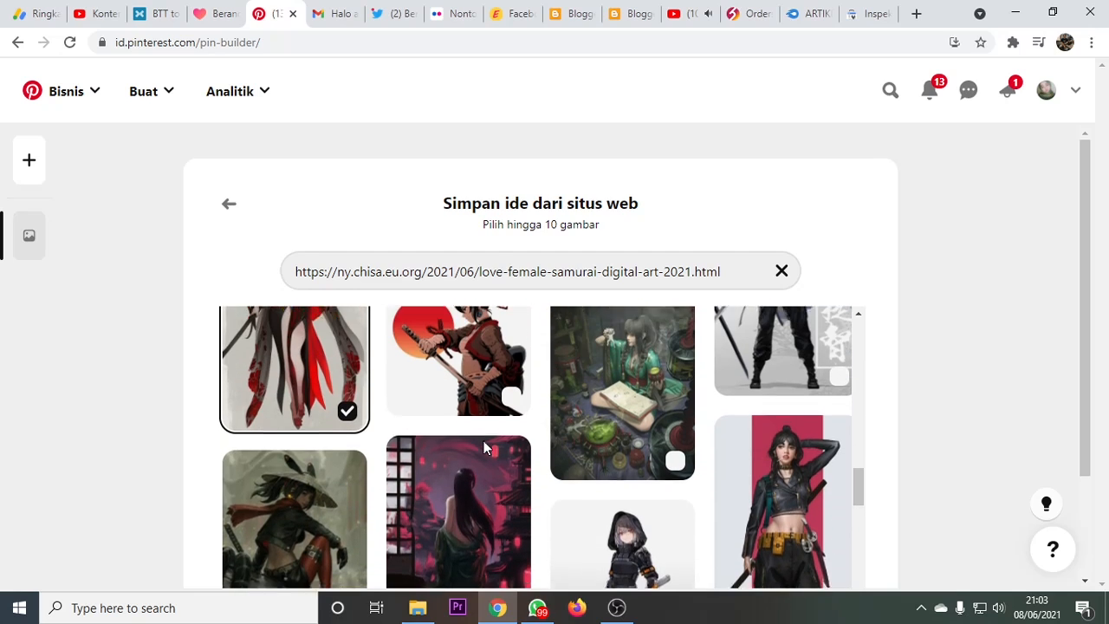
pyautogui.click(489, 375)
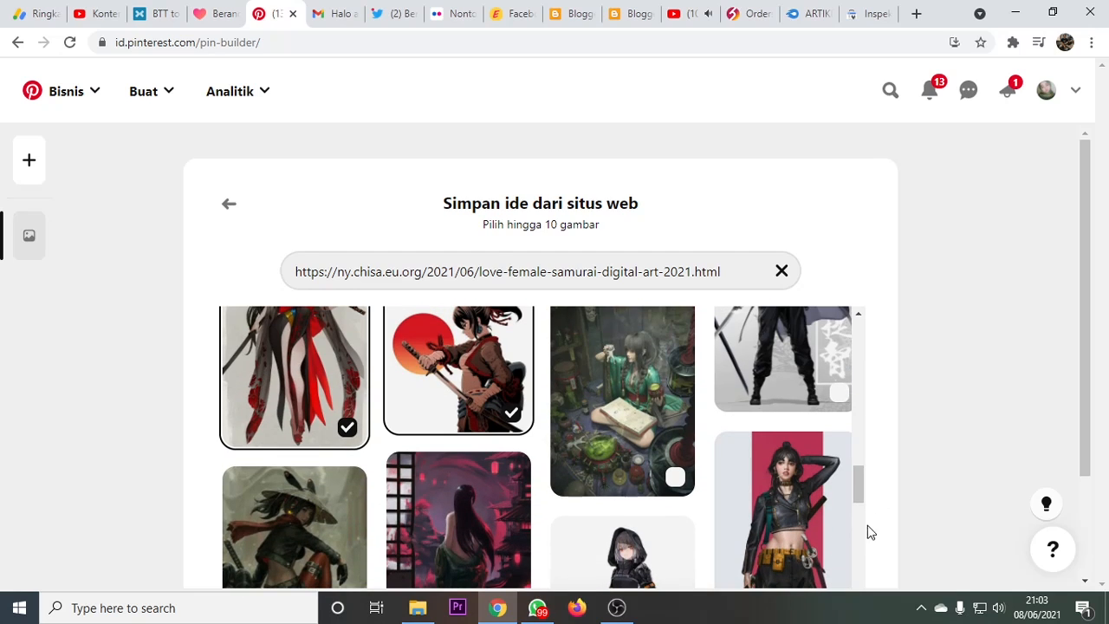
pyautogui.scroll(-3, 866, 441)
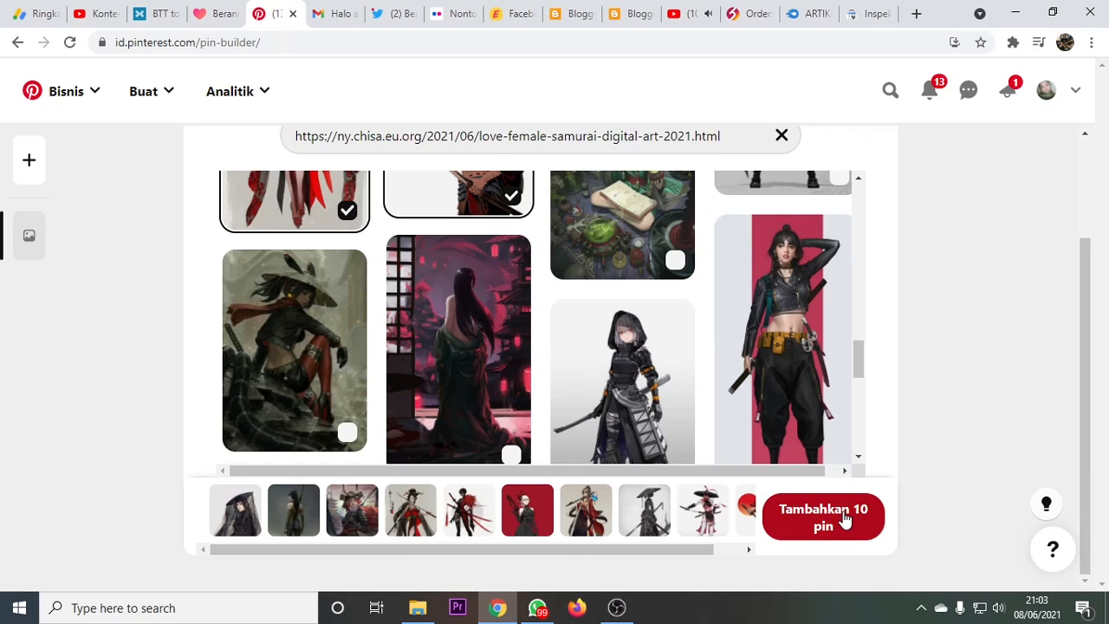
pyautogui.click(845, 518)
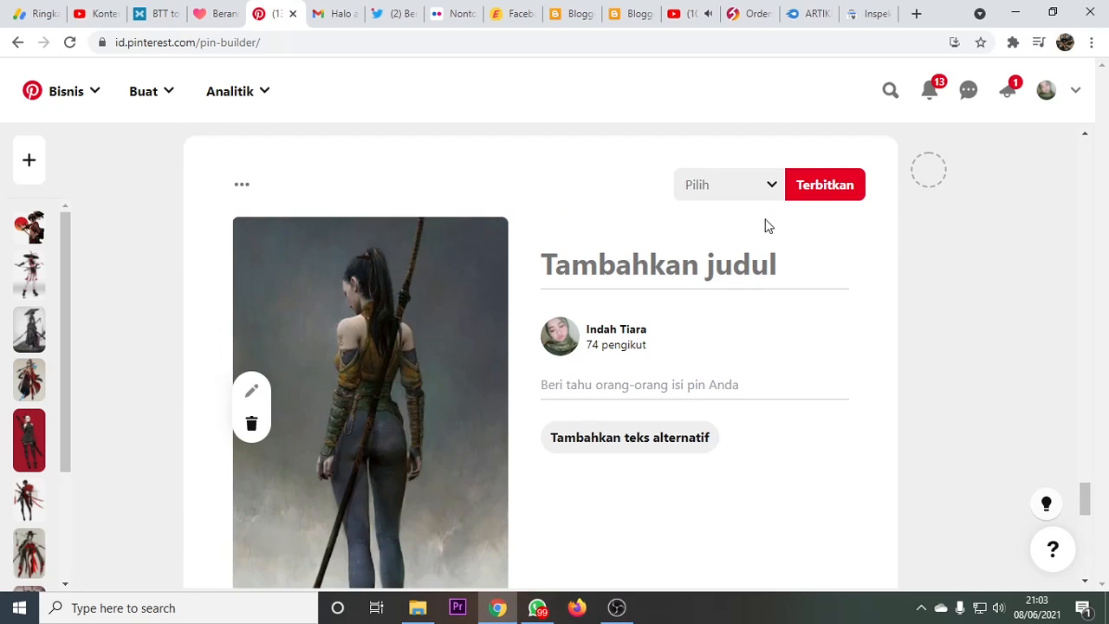
# - Select all 10 draft pins and open their shared info for editing, checking the board, title, description, and link fields
pyautogui.click(928, 170)
pyautogui.click(198, 93)
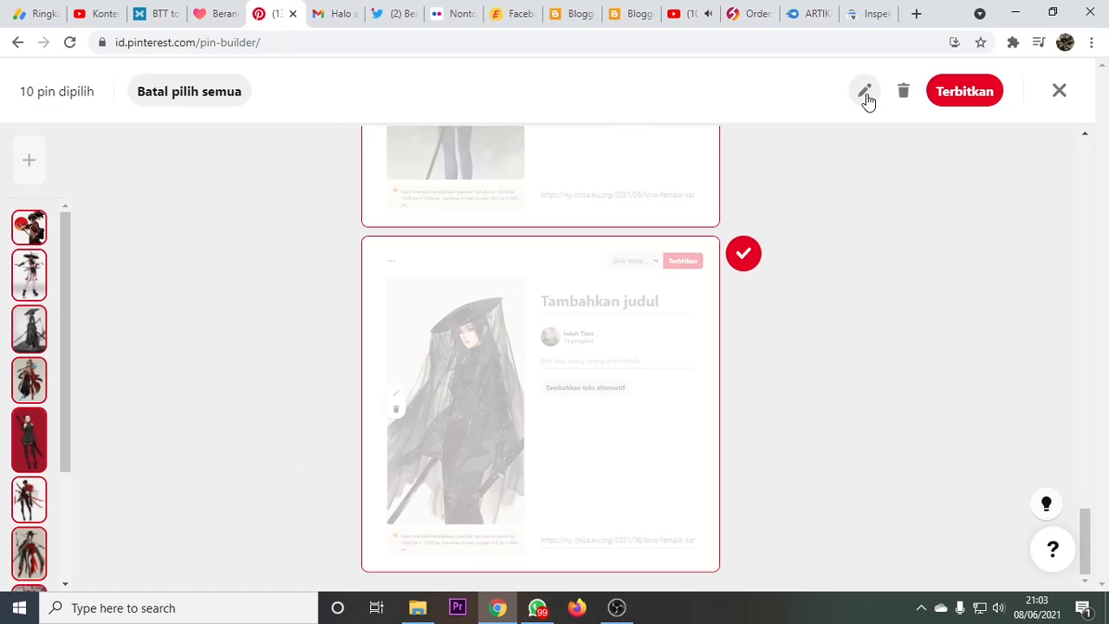
pyautogui.click(869, 93)
pyautogui.click(780, 212)
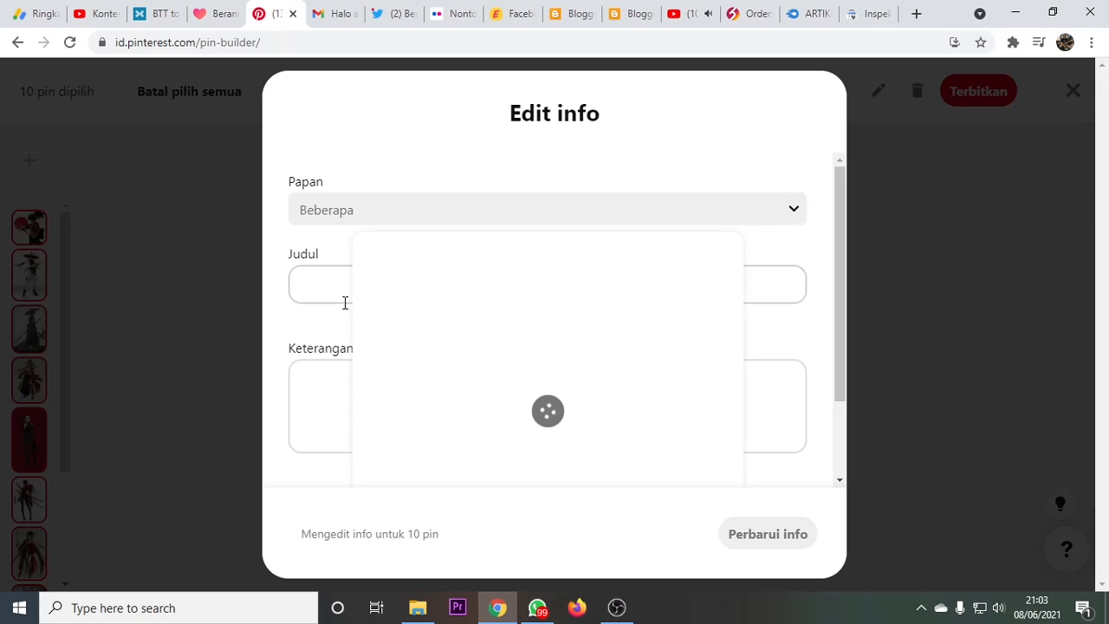
pyautogui.scroll(-3, 345, 302)
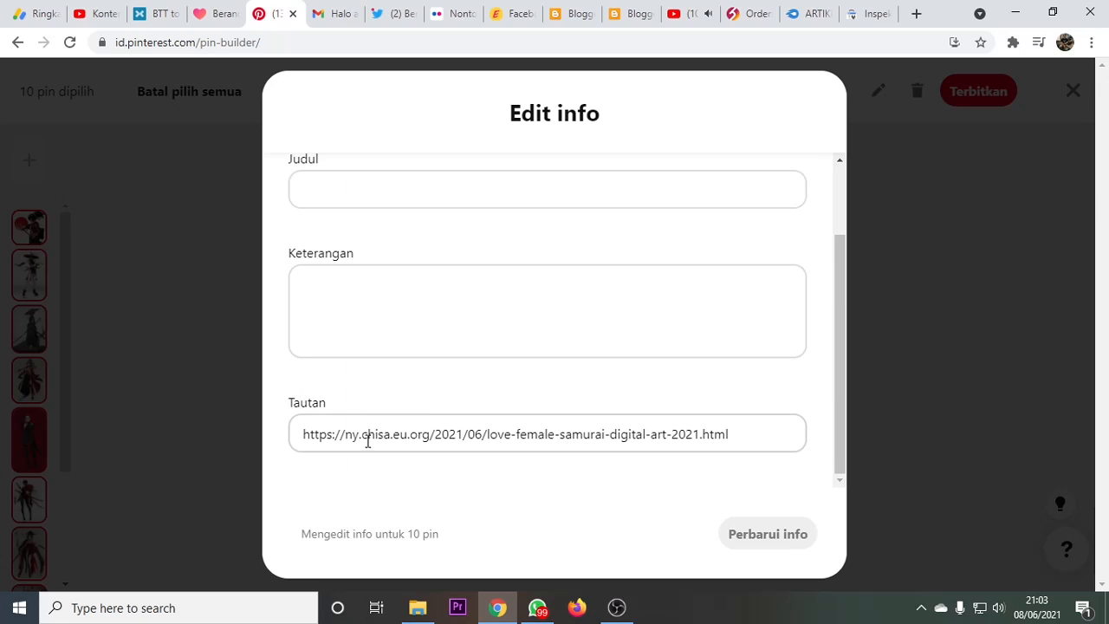
pyautogui.scroll(3, 735, 435)
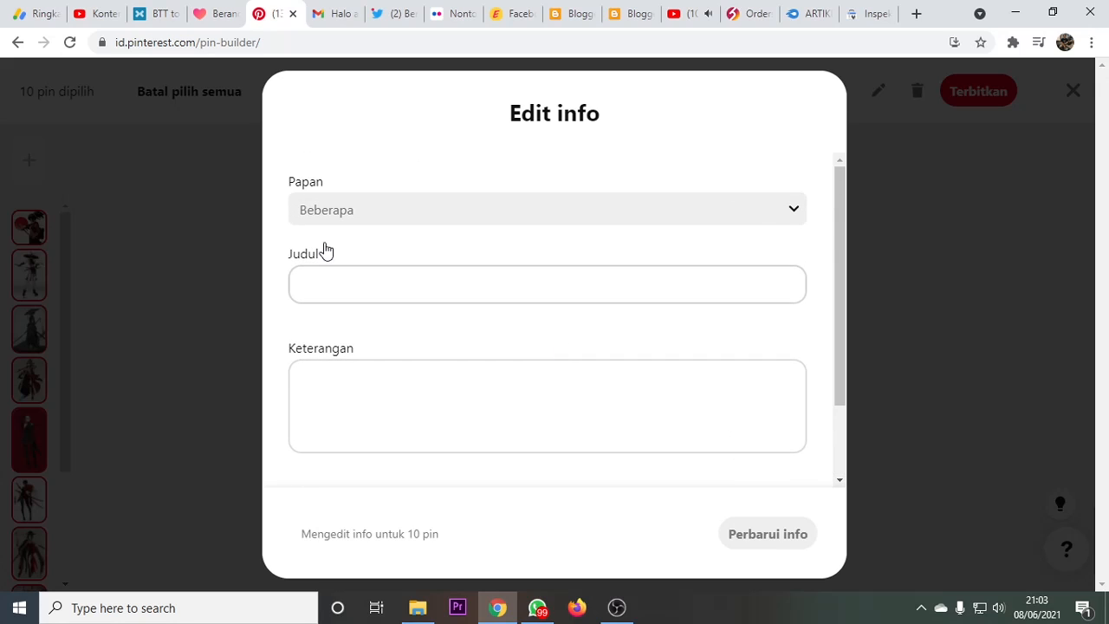
pyautogui.click(616, 605)
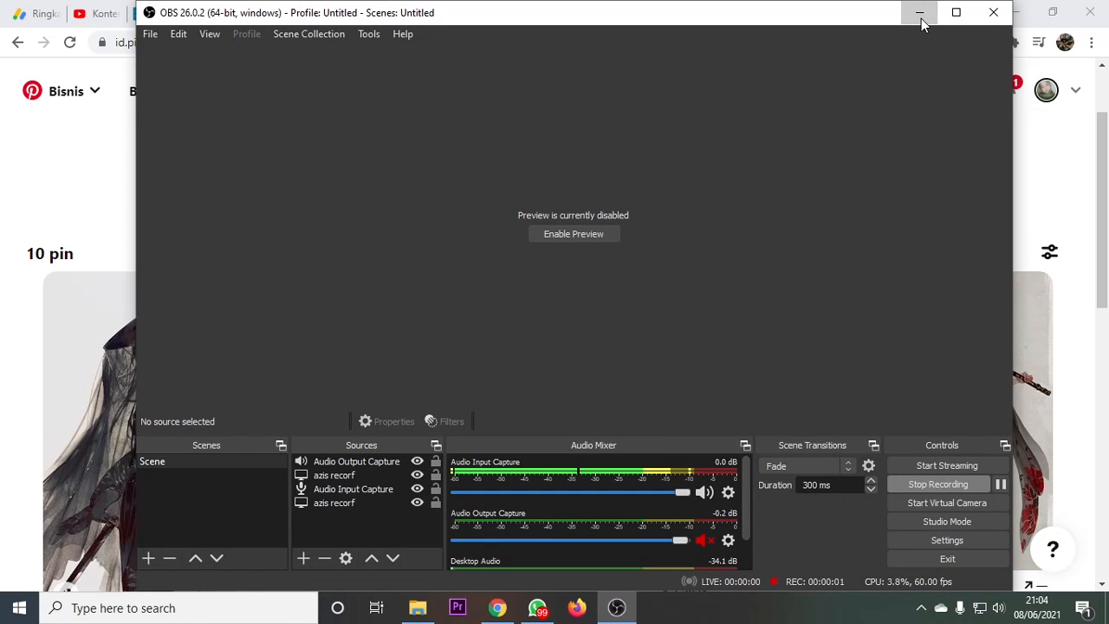
# - Look over the 10 published samurai pins and their titles on the Girls Wallpaper board
pyautogui.click(920, 15)
pyautogui.scroll(-10, 488, 425)
pyautogui.scroll(1, 712, 385)
pyautogui.scroll(5, 712, 385)
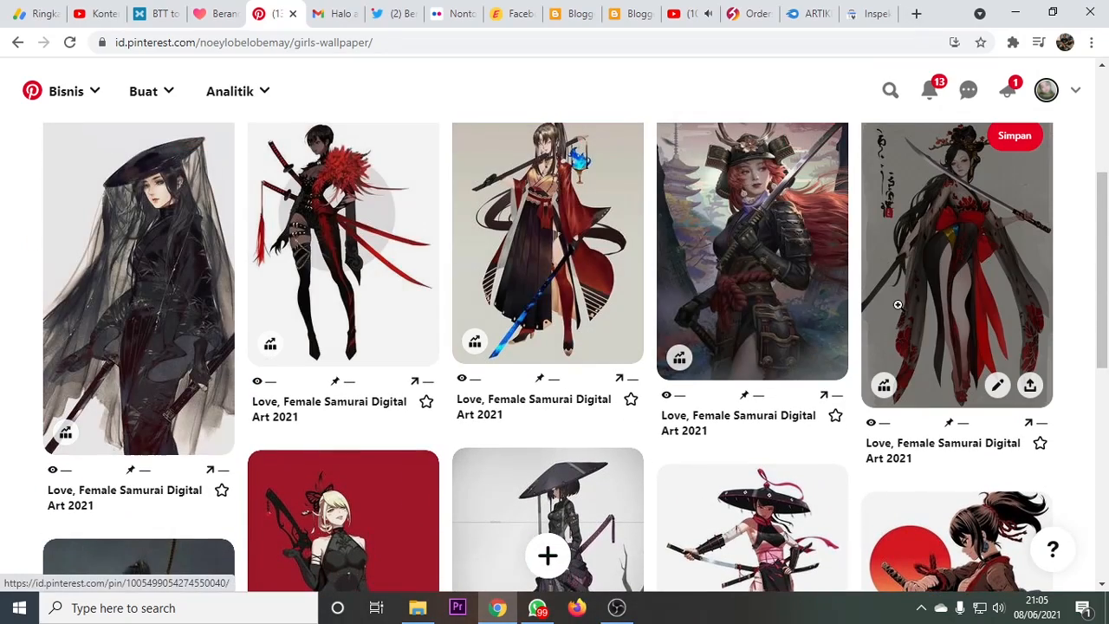
pyautogui.scroll(-4, 897, 304)
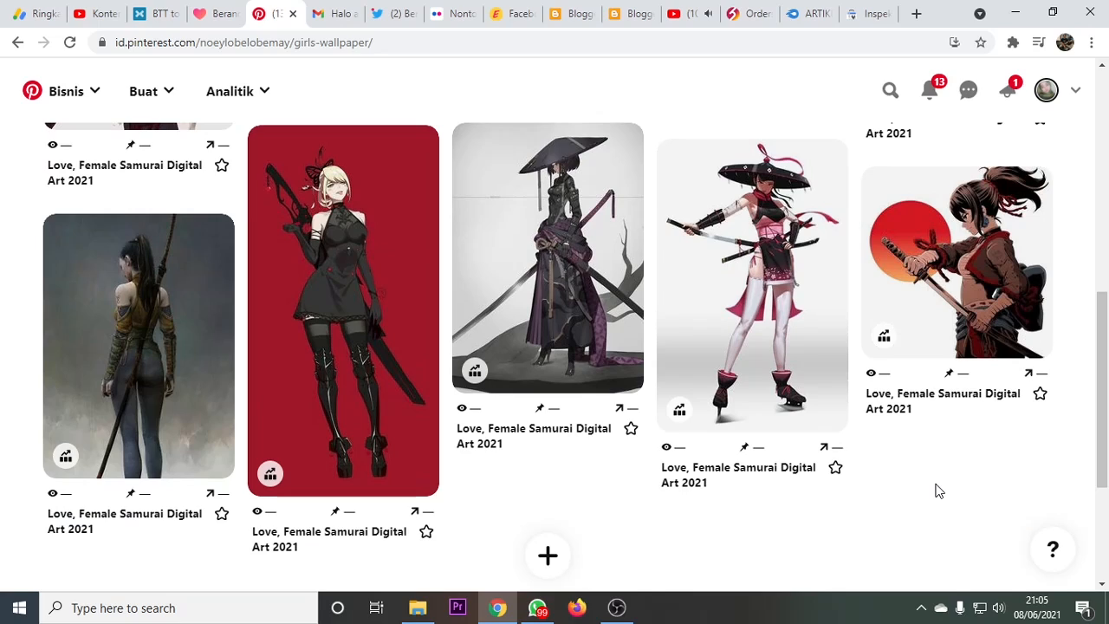
pyautogui.scroll(6, 938, 490)
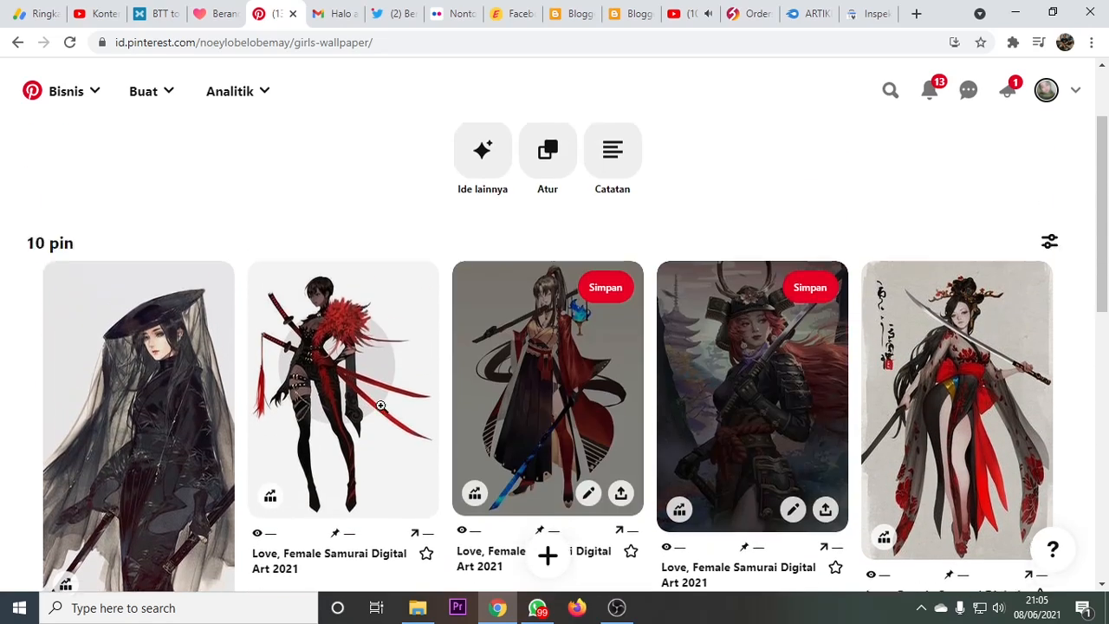
pyautogui.scroll(-8, 865, 394)
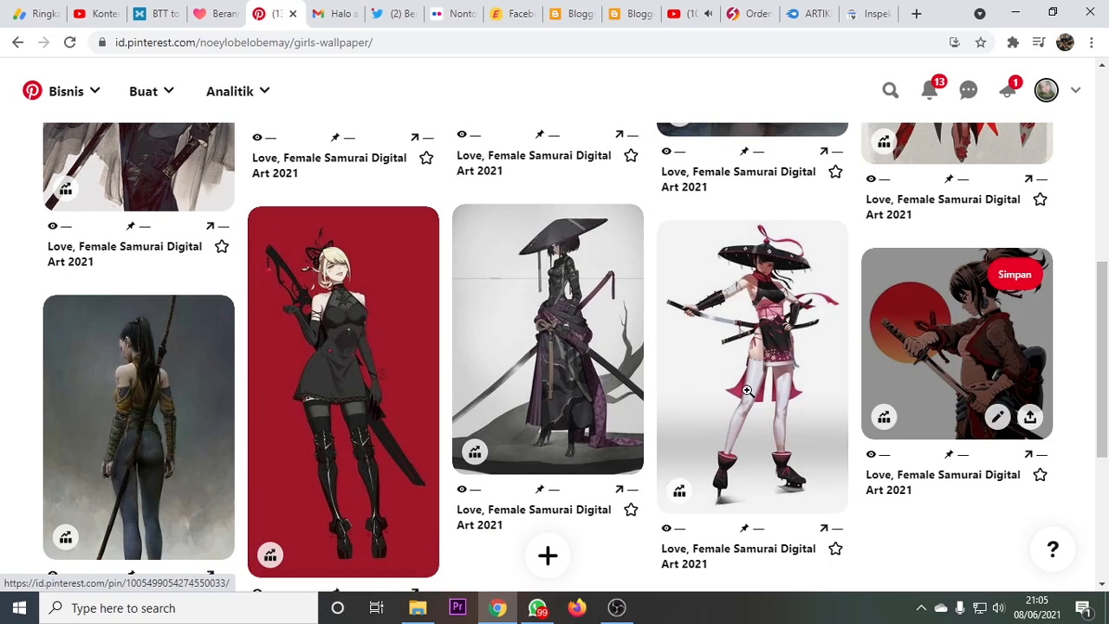
pyautogui.scroll(3, 693, 347)
# - Open the pin of the black-veiled woman and examine its title, description, and link to the blog post
pyautogui.click(173, 289)
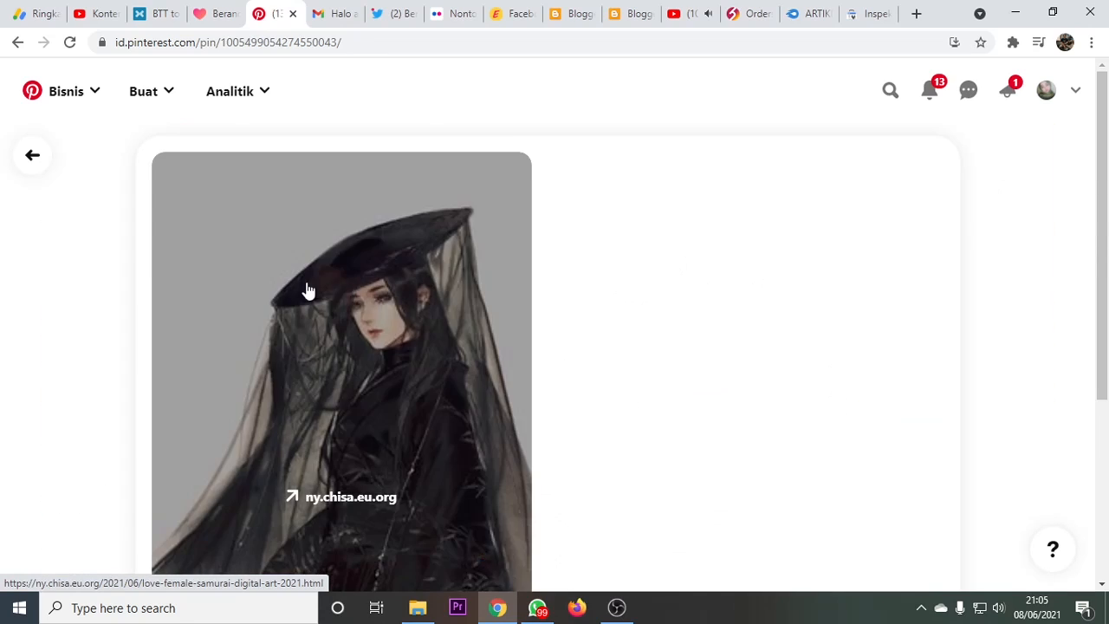
pyautogui.scroll(-2, 611, 353)
pyautogui.scroll(-3, 612, 353)
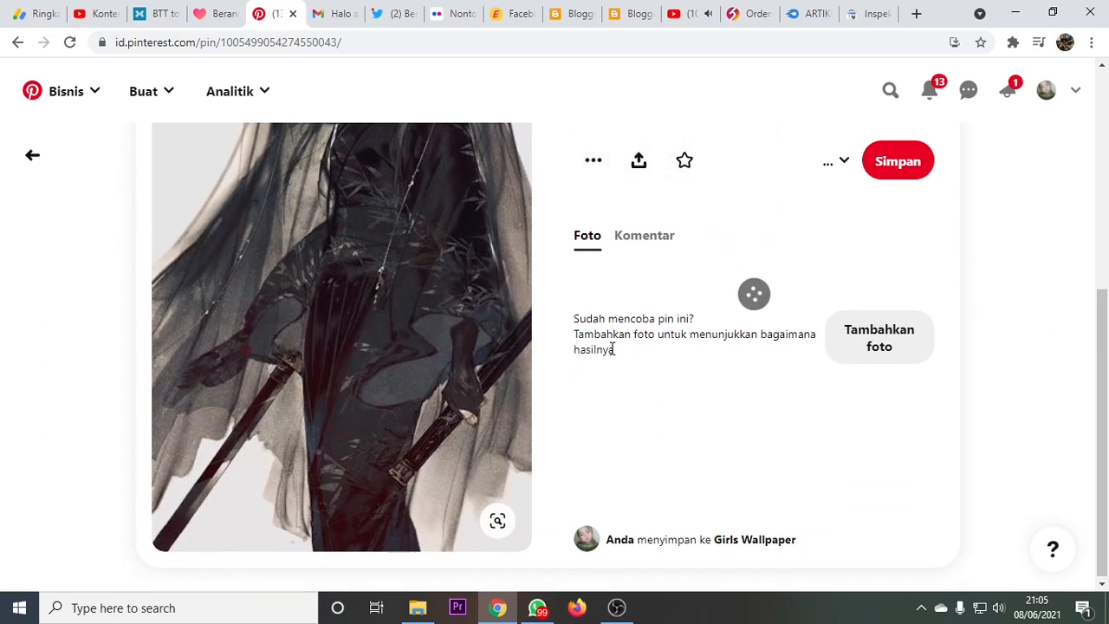
pyautogui.scroll(4, 607, 354)
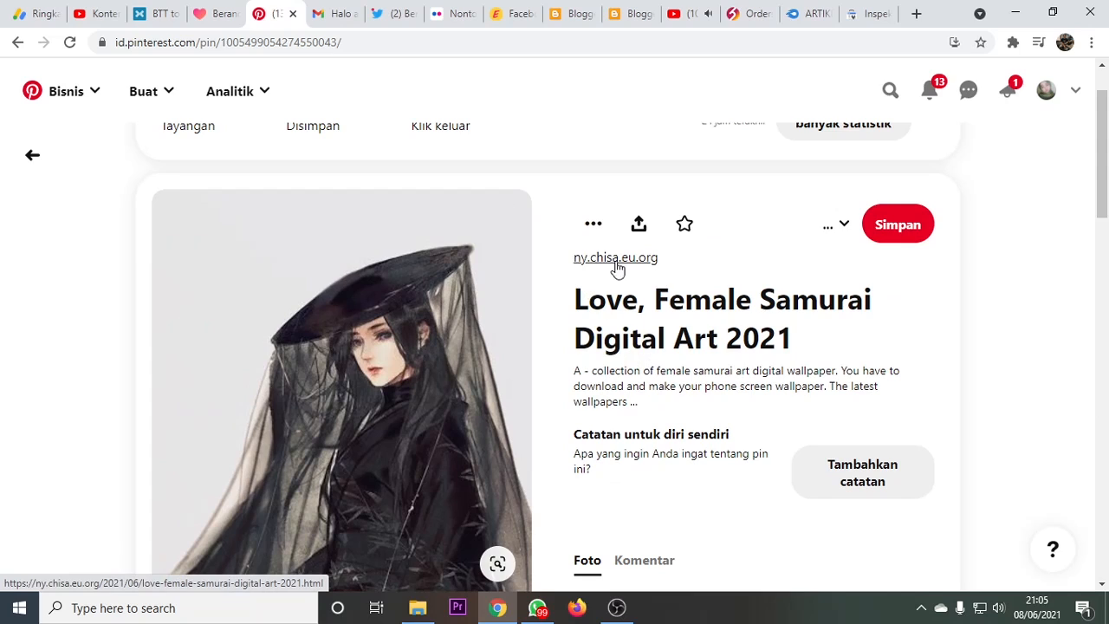
# - Examine the black-veiled woman's pin, from its blog link and title to the description, note, and photo sections
pyautogui.scroll(-2, 779, 347)
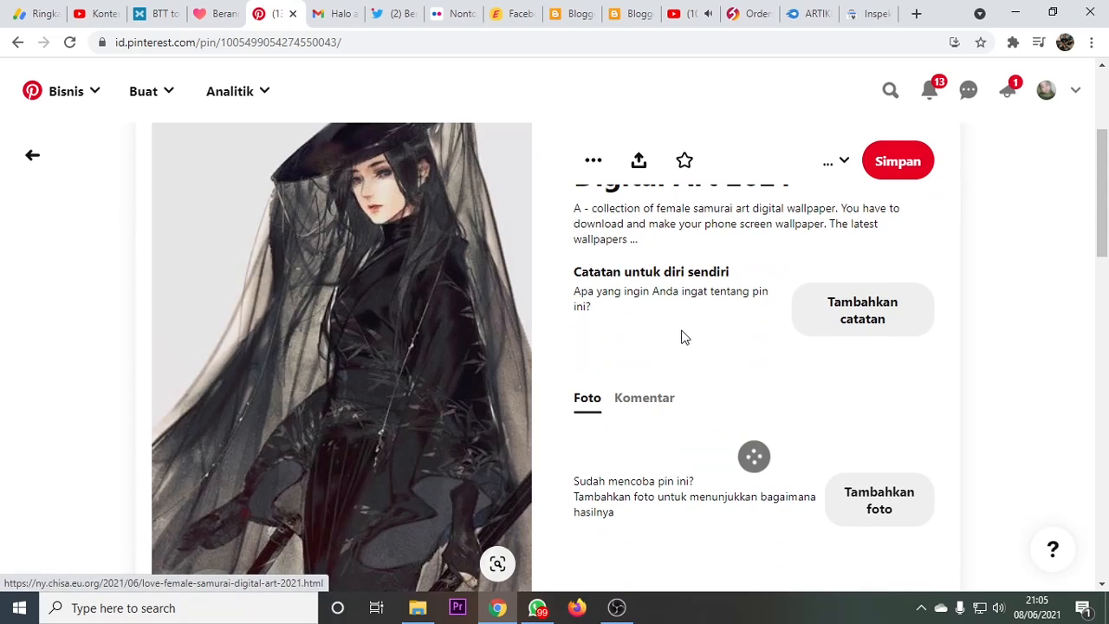
pyautogui.scroll(2, 792, 335)
pyautogui.scroll(-1, 797, 334)
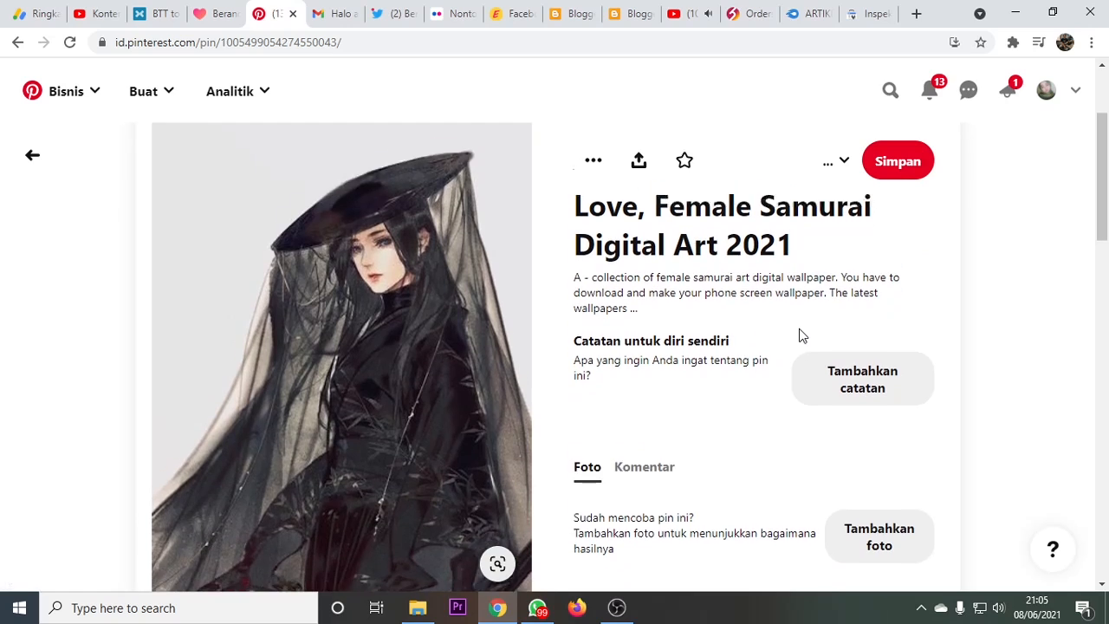
pyautogui.scroll(-3, 801, 338)
pyautogui.scroll(3, 744, 429)
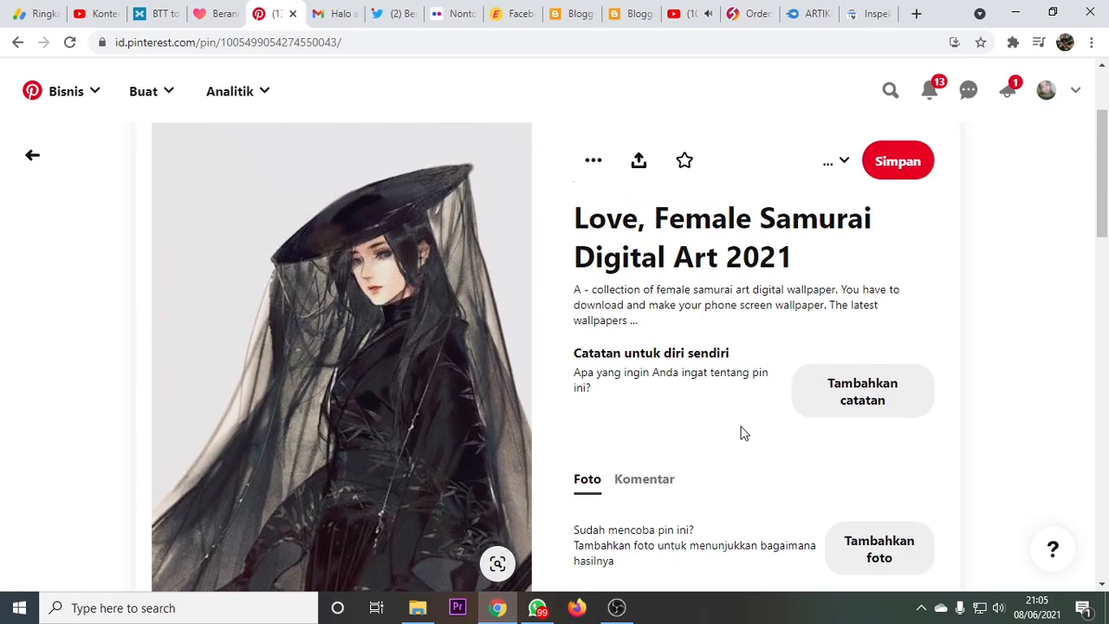
pyautogui.scroll(-1, 743, 432)
pyautogui.scroll(2, 740, 433)
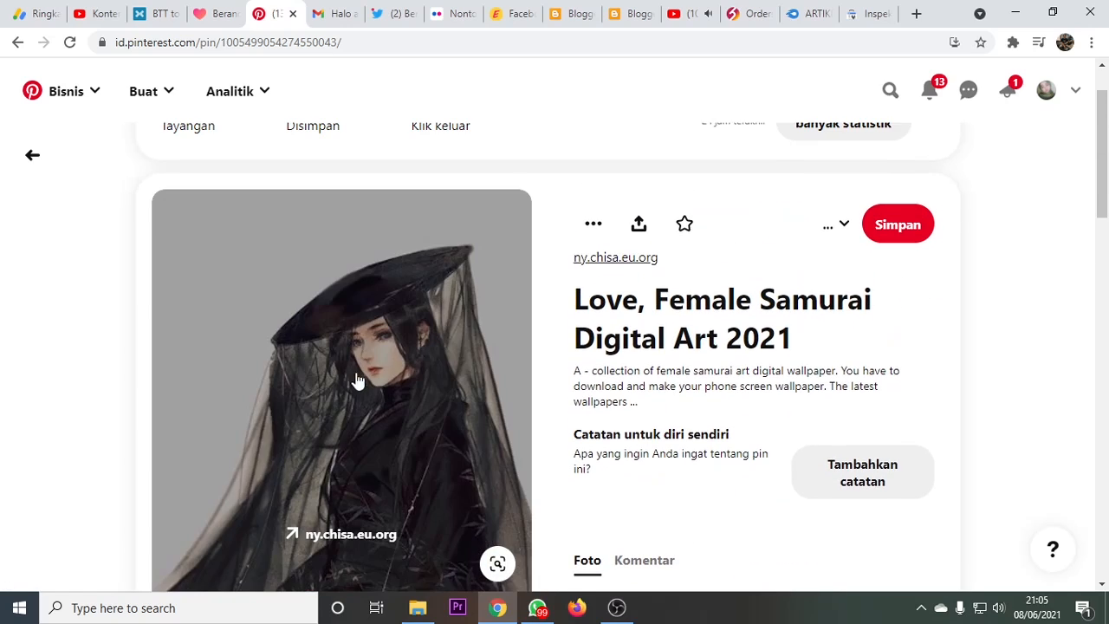
pyautogui.scroll(-1, 394, 392)
# - Open the blog post linked from the pin image and look through its introduction and pictures
pyautogui.click(394, 372)
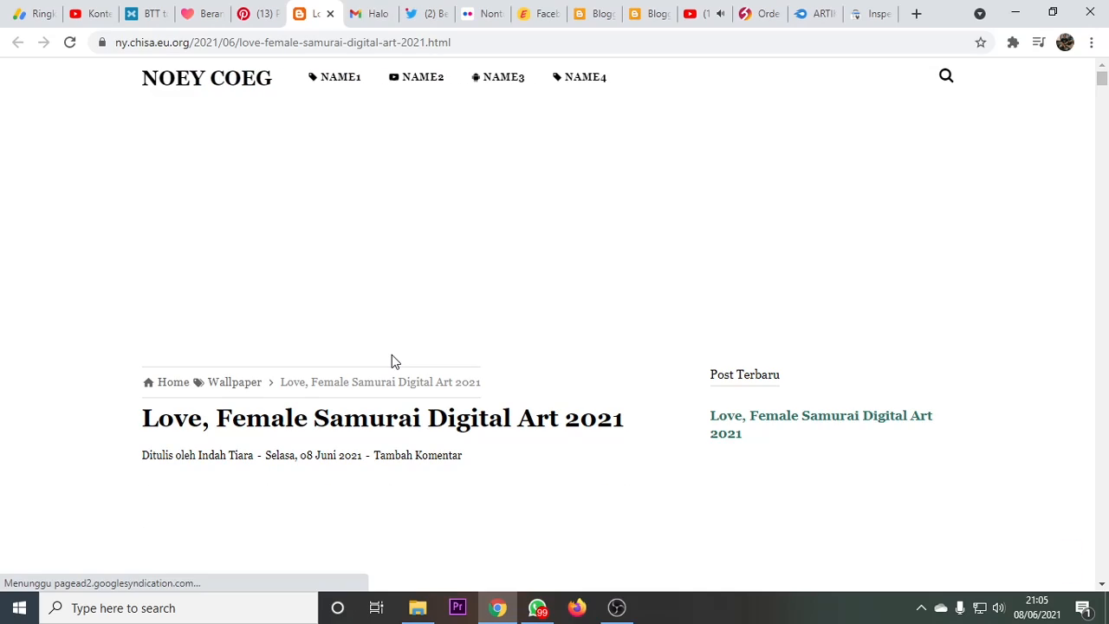
pyautogui.scroll(-10, 394, 355)
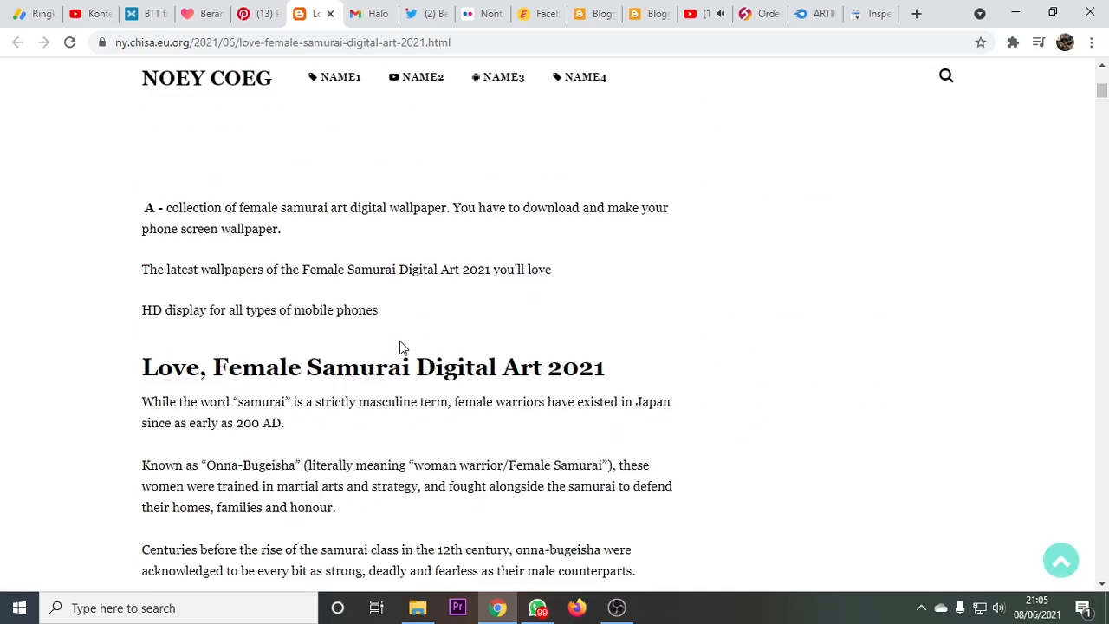
pyautogui.scroll(-10, 400, 344)
pyautogui.moveTo(1101, 128); pyautogui.dragTo(1090, 82)
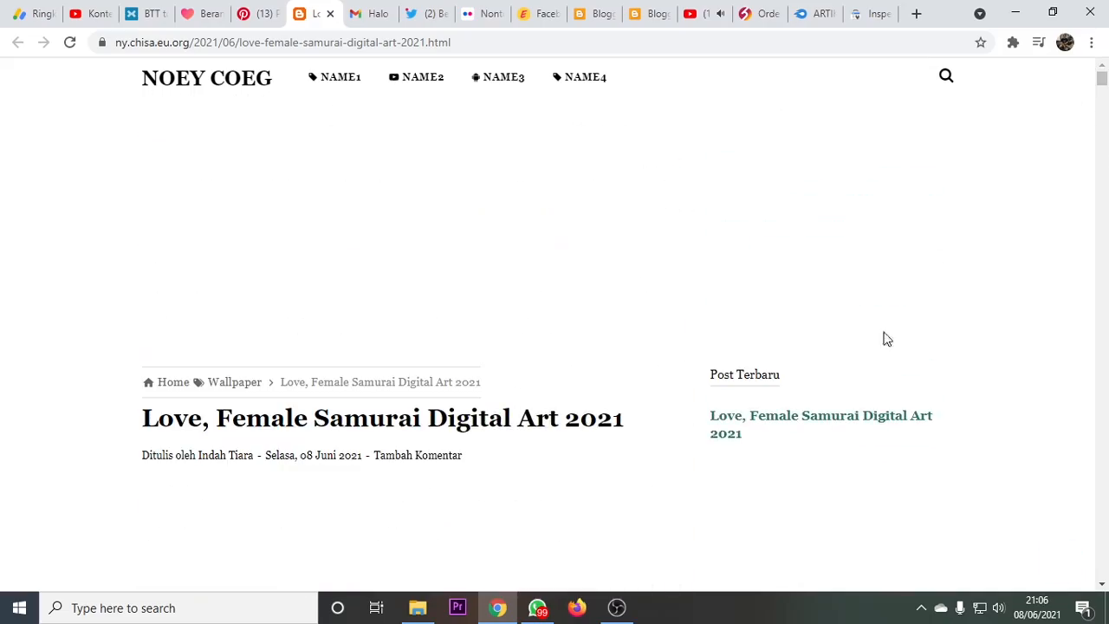
pyautogui.click(615, 609)
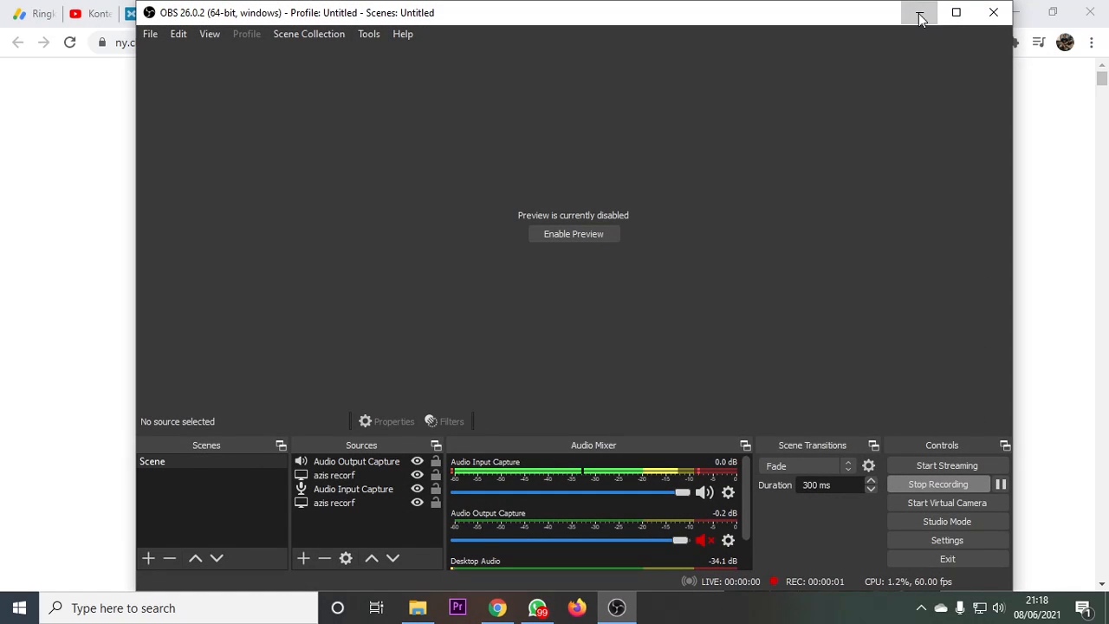
pyautogui.click(918, 14)
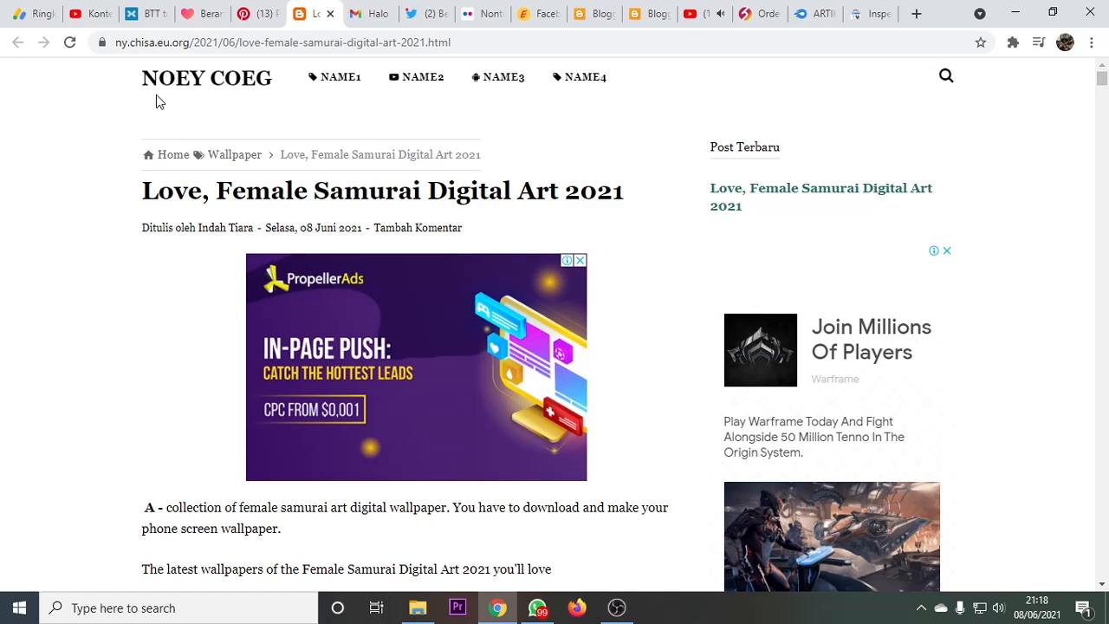
# - Examine the ad placements across the whole samurai blog post, from its heading and sidebar to the author box
pyautogui.click(254, 23)
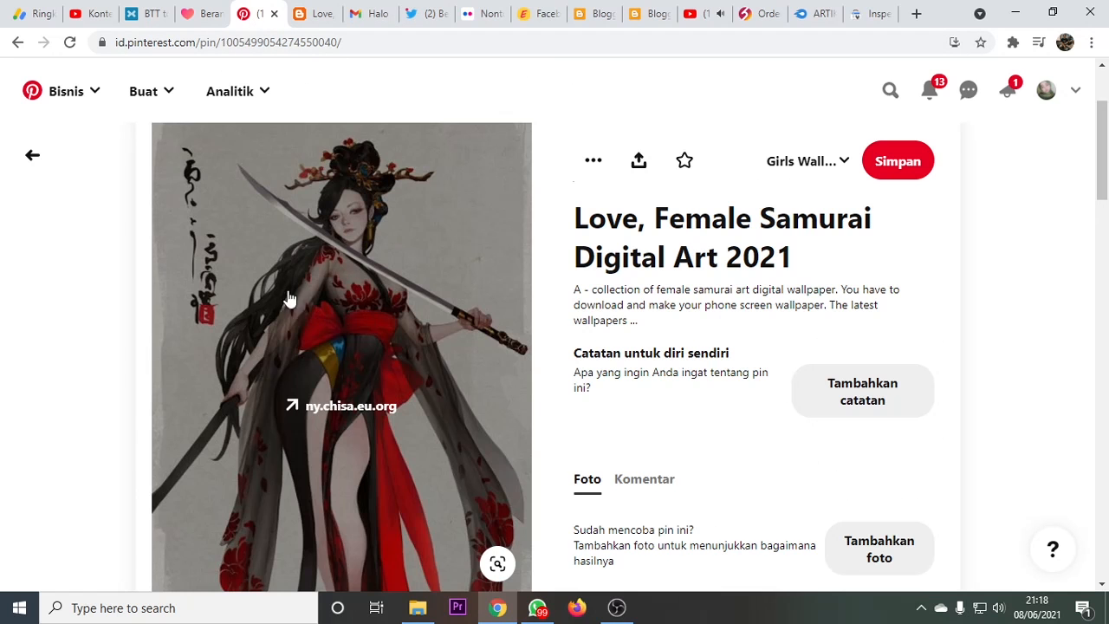
pyautogui.click(312, 14)
pyautogui.scroll(-4, 636, 260)
pyautogui.scroll(4, 433, 312)
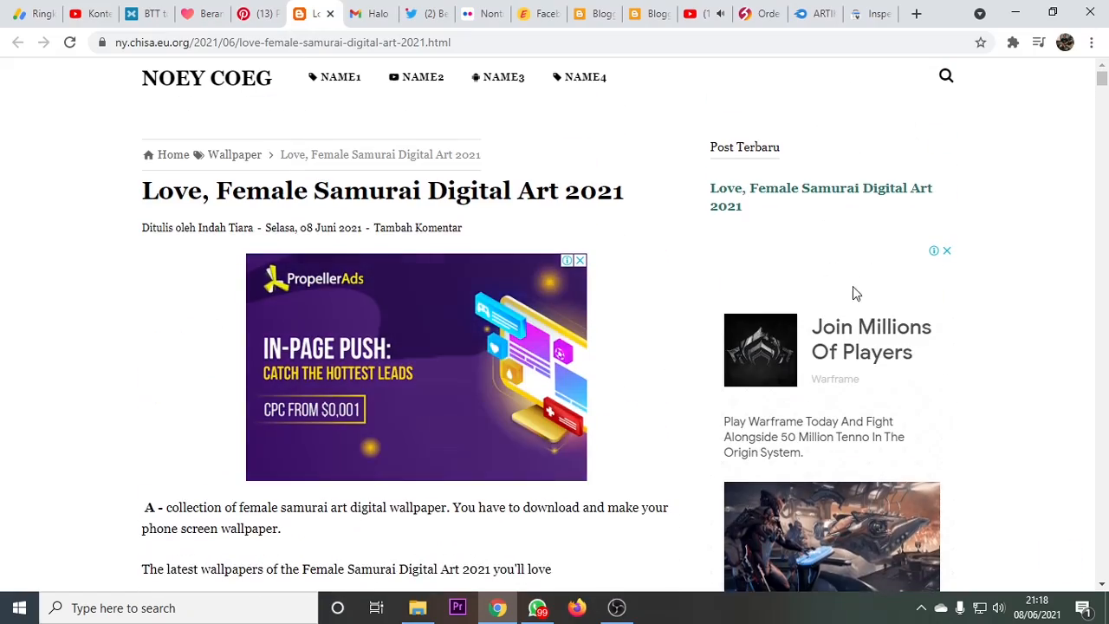
pyautogui.scroll(-4, 849, 334)
pyautogui.scroll(3, 849, 334)
pyautogui.scroll(-9, 512, 389)
pyautogui.scroll(-15, 511, 392)
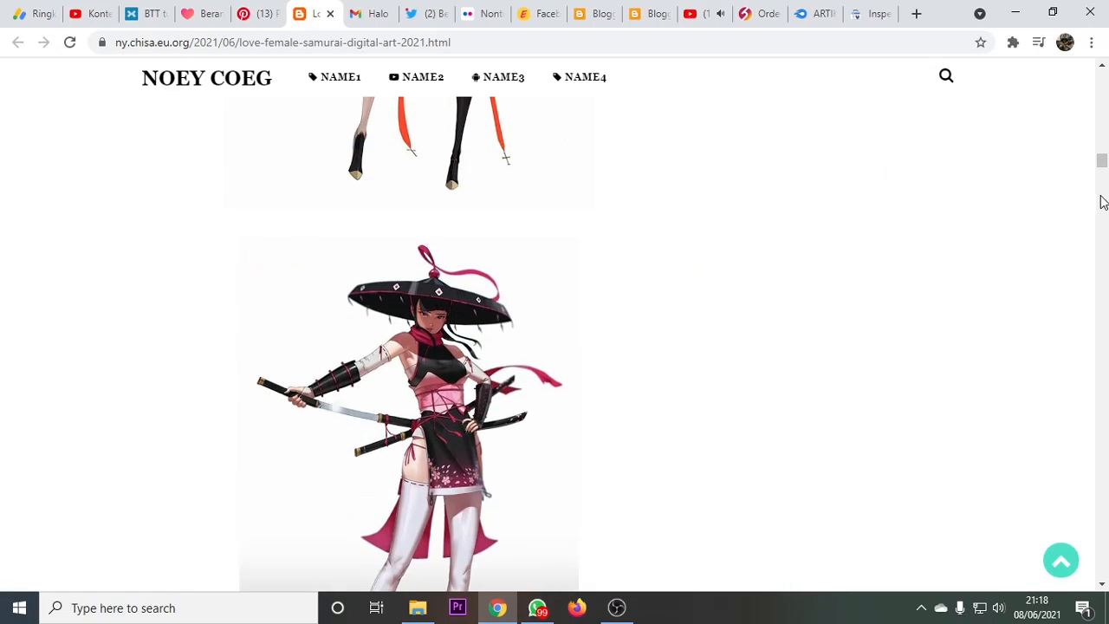
pyautogui.moveTo(1101, 165); pyautogui.dragTo(1093, 576)
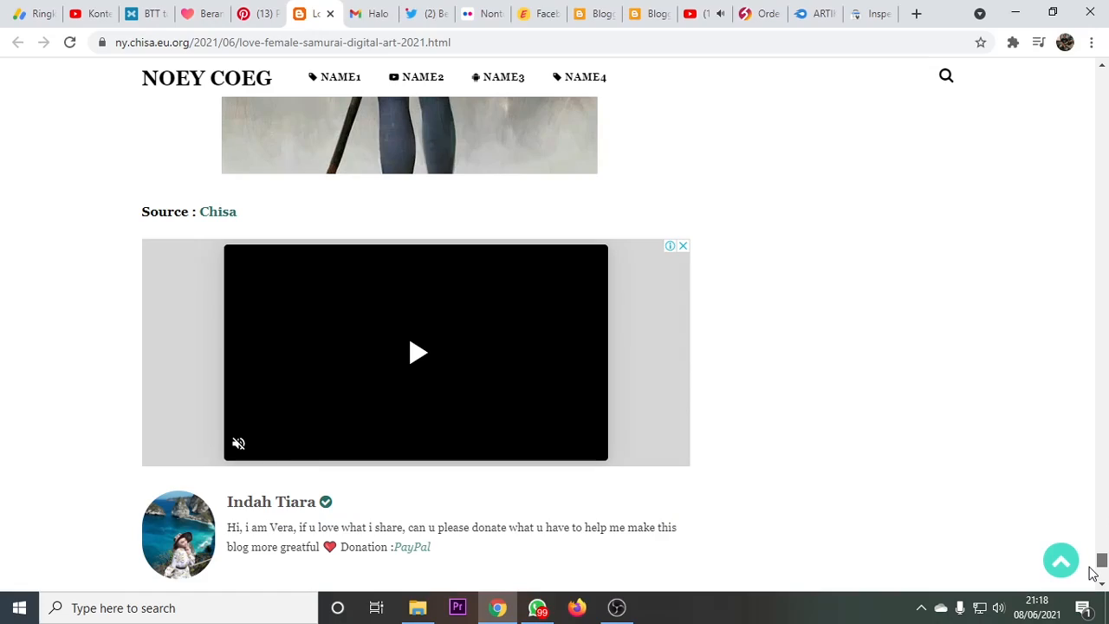
pyautogui.moveTo(1093, 572); pyautogui.dragTo(1101, 83)
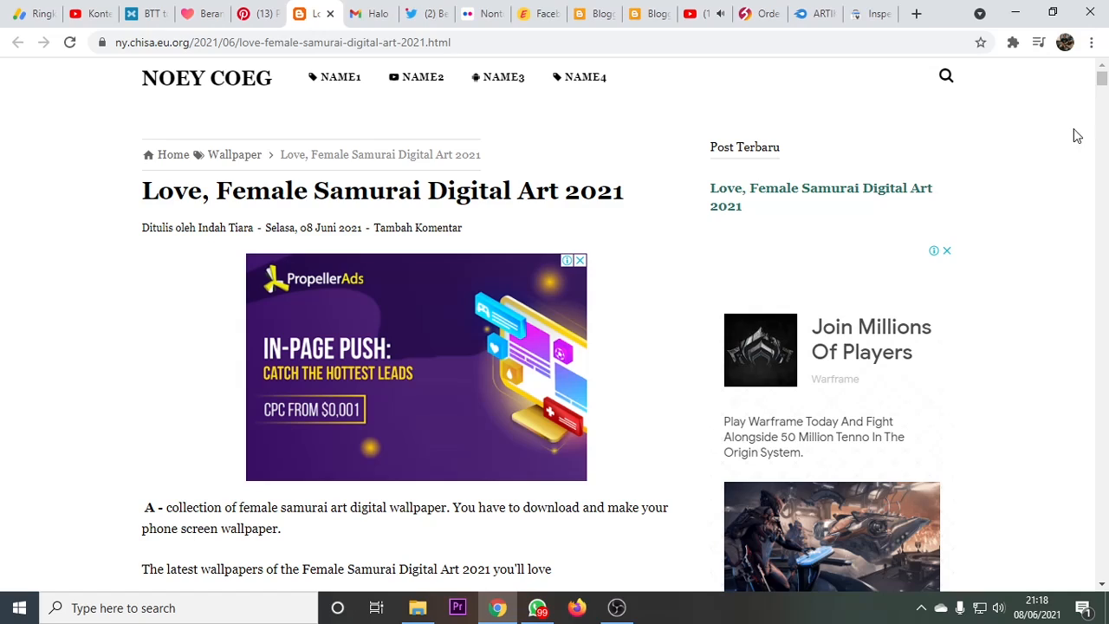
# - Review the Pinterest pin of the swordswoman in the red floral dress, then return to the blog post
pyautogui.click(251, 14)
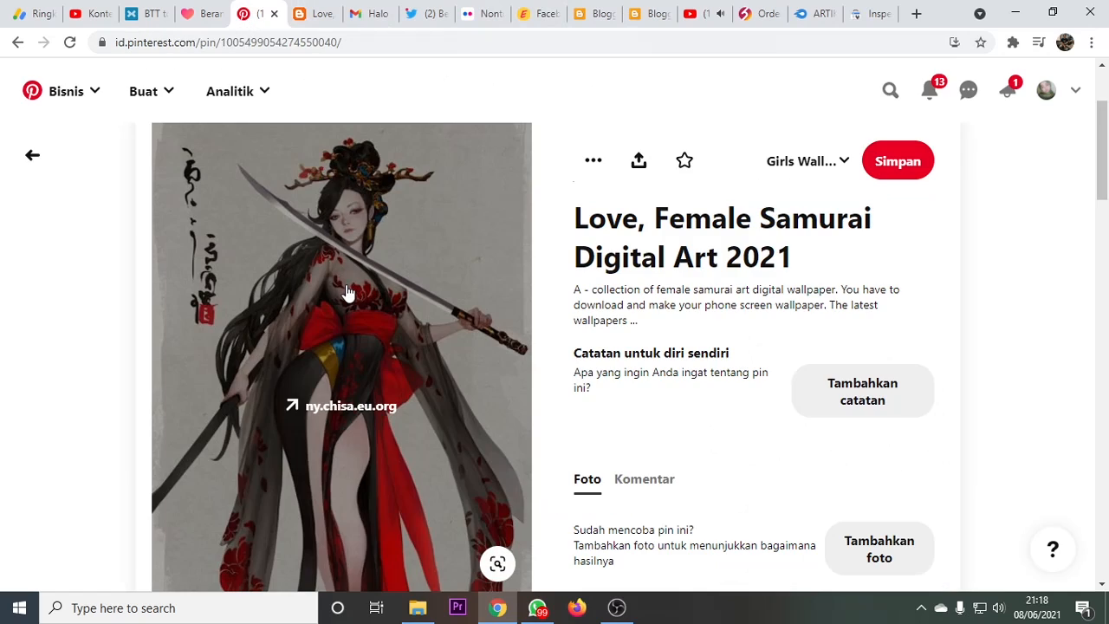
pyautogui.scroll(-3, 401, 304)
pyautogui.scroll(1, 401, 307)
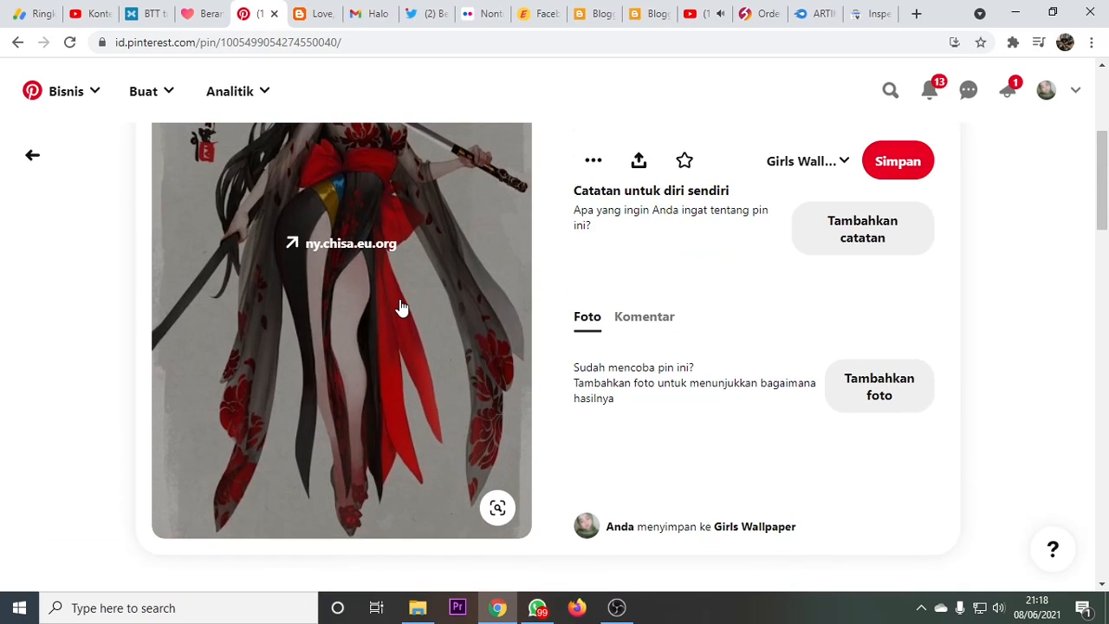
pyautogui.scroll(3, 401, 307)
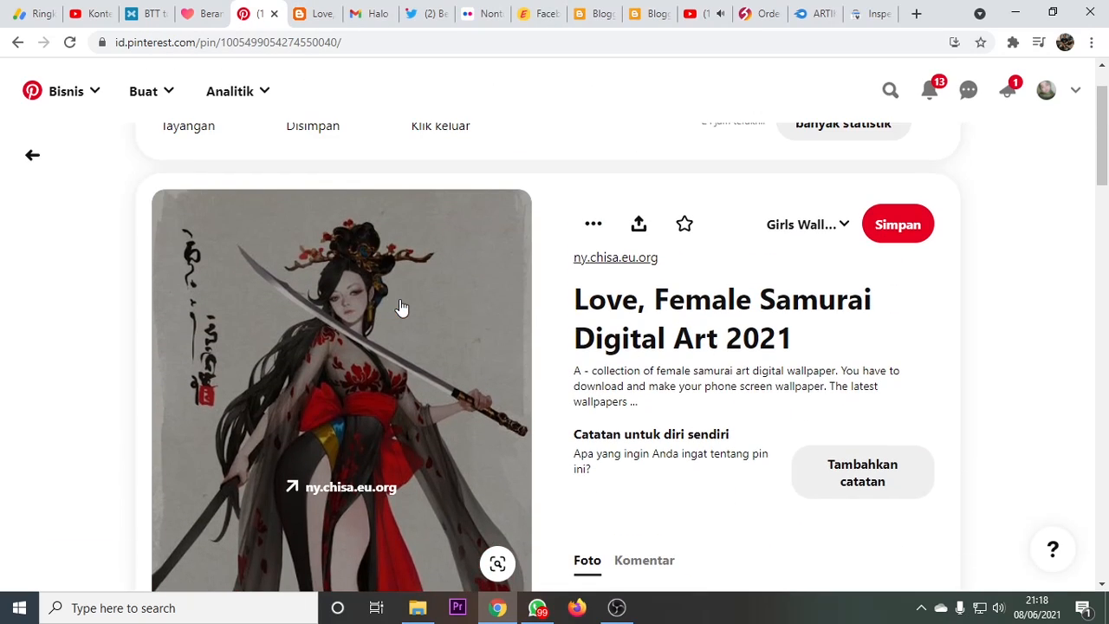
pyautogui.click(302, 24)
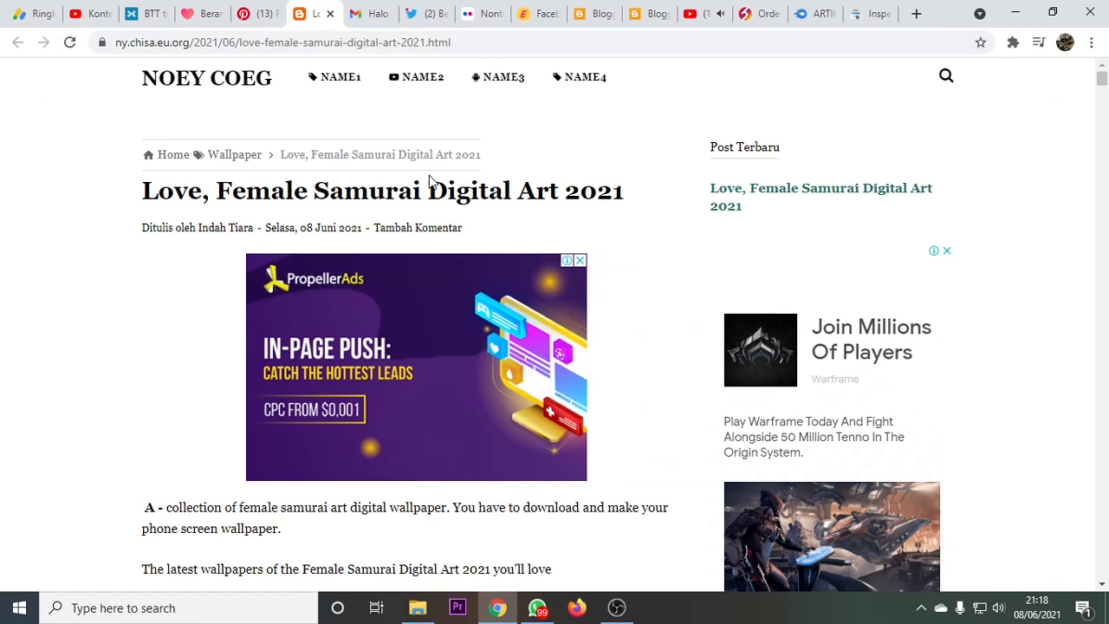
# - Review the domain's DNS record form and A records in Hostry, then return to the blog post
pyautogui.click(762, 14)
pyautogui.scroll(-5, 335, 286)
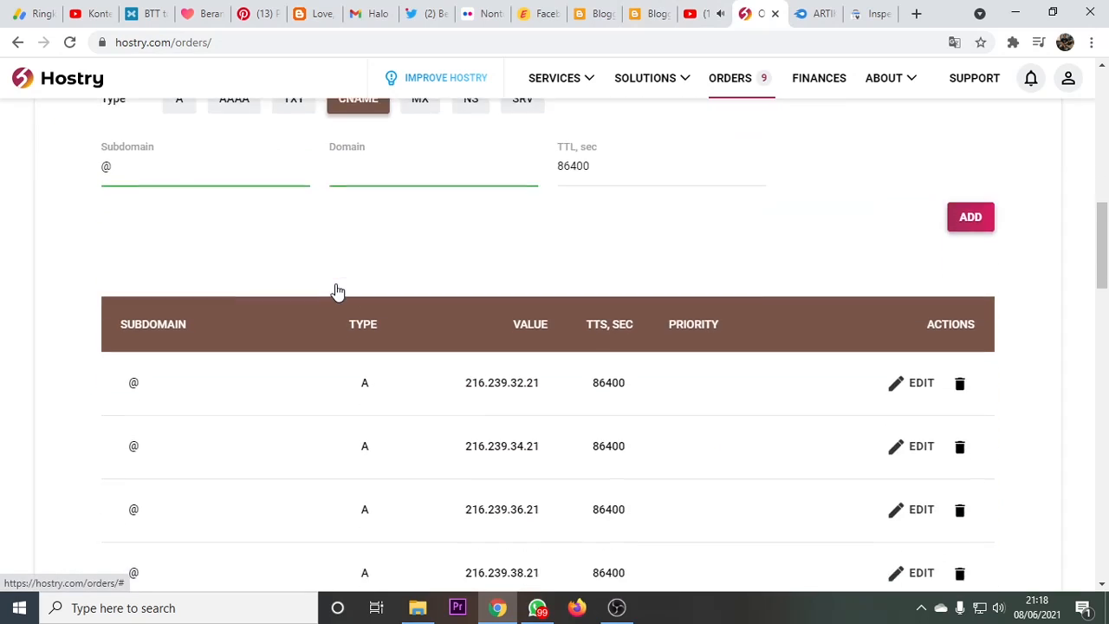
pyautogui.scroll(3, 315, 432)
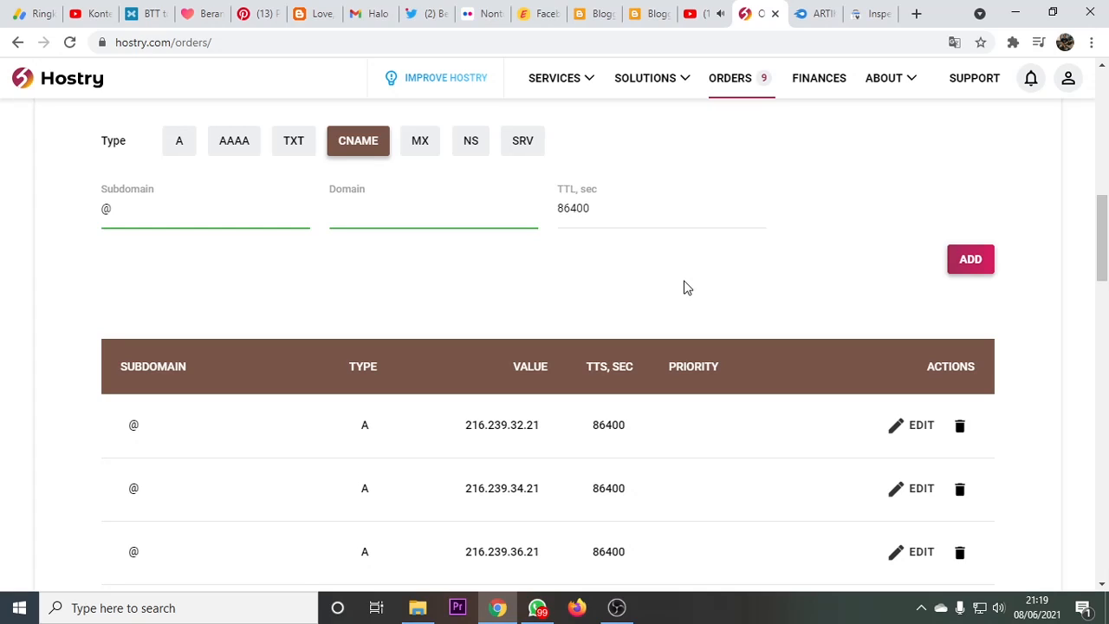
pyautogui.click(296, 16)
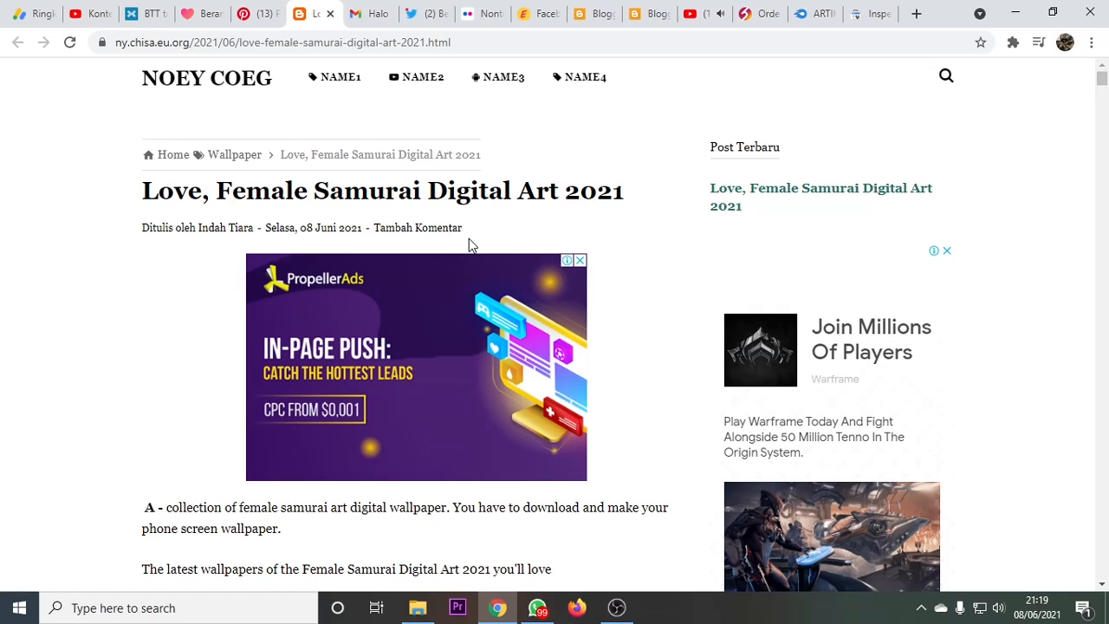
# - Switch Blogger to the Fatima Coeg+ blog and open its live site
pyautogui.click(582, 15)
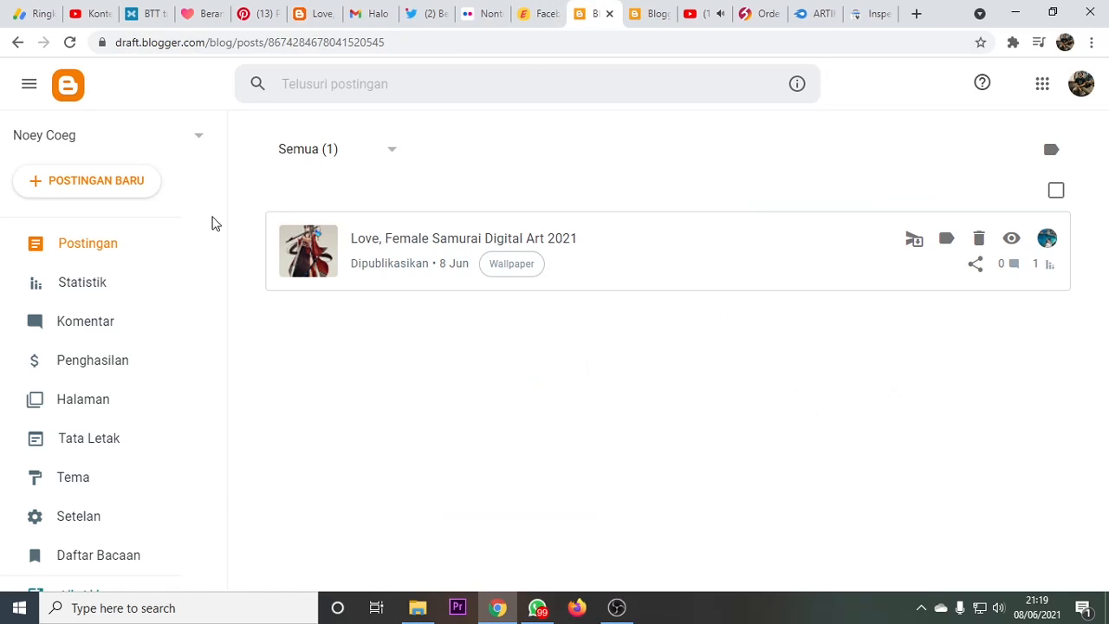
pyautogui.click(189, 141)
pyautogui.click(68, 220)
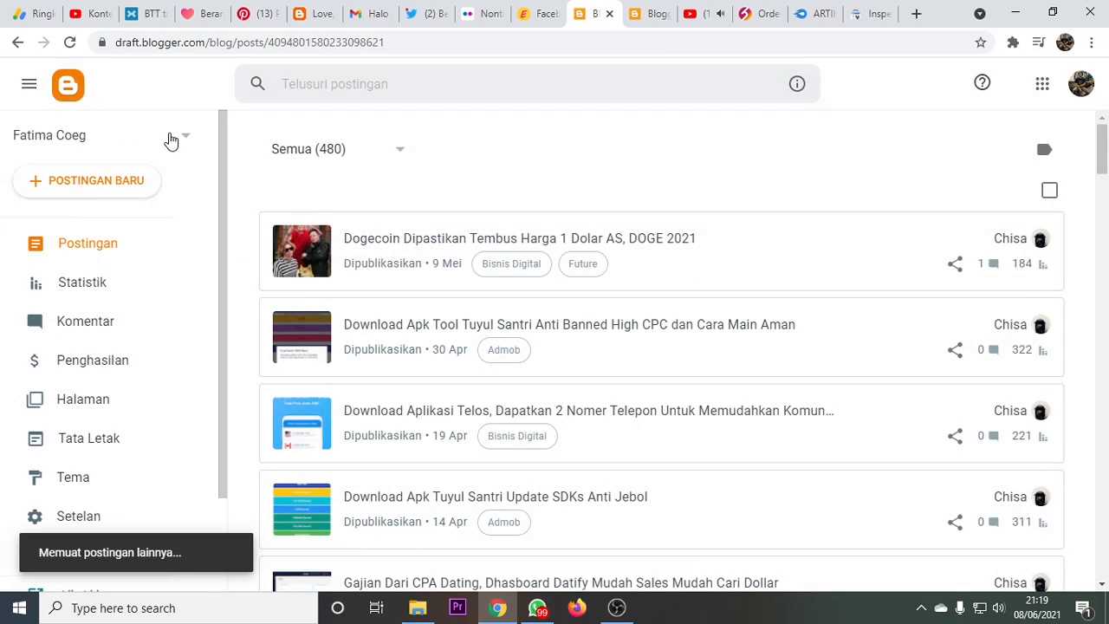
pyautogui.click(171, 140)
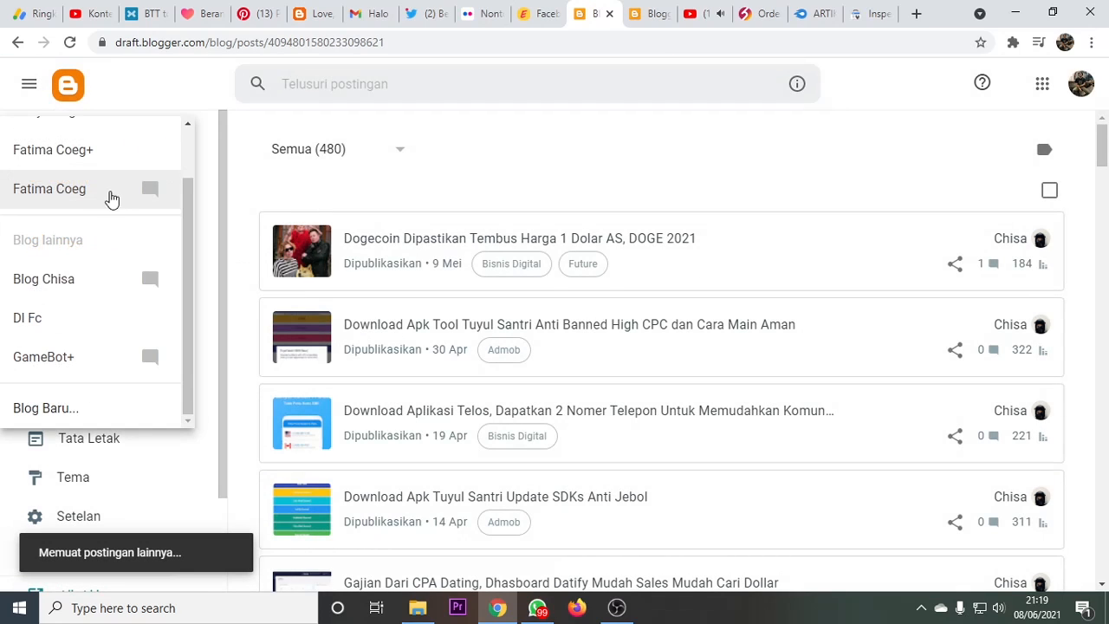
pyautogui.click(75, 148)
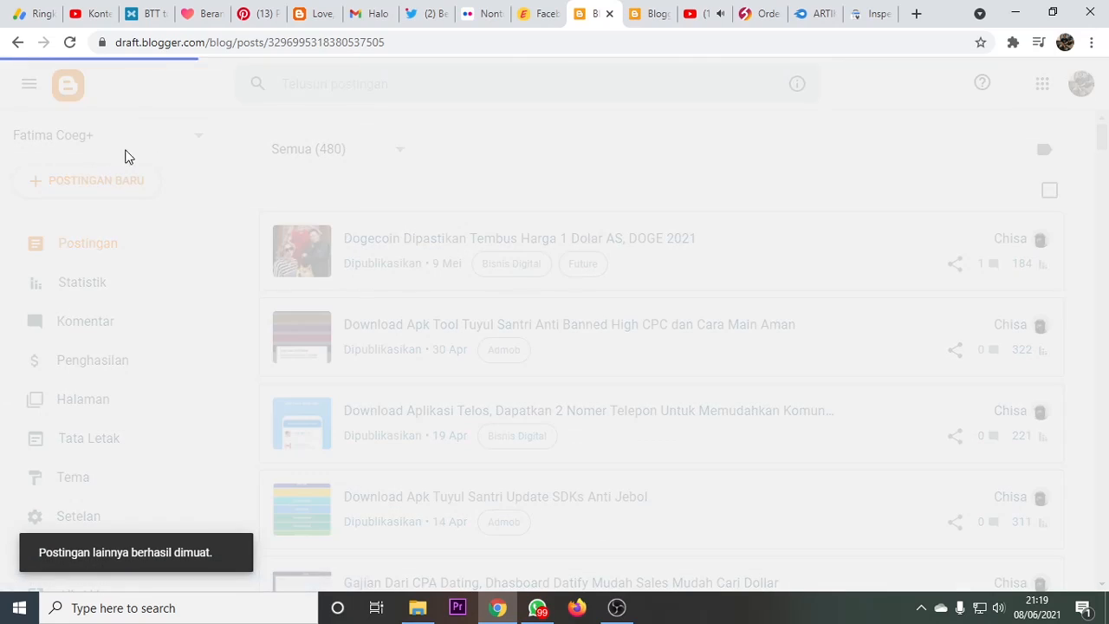
pyautogui.scroll(-2, 93, 421)
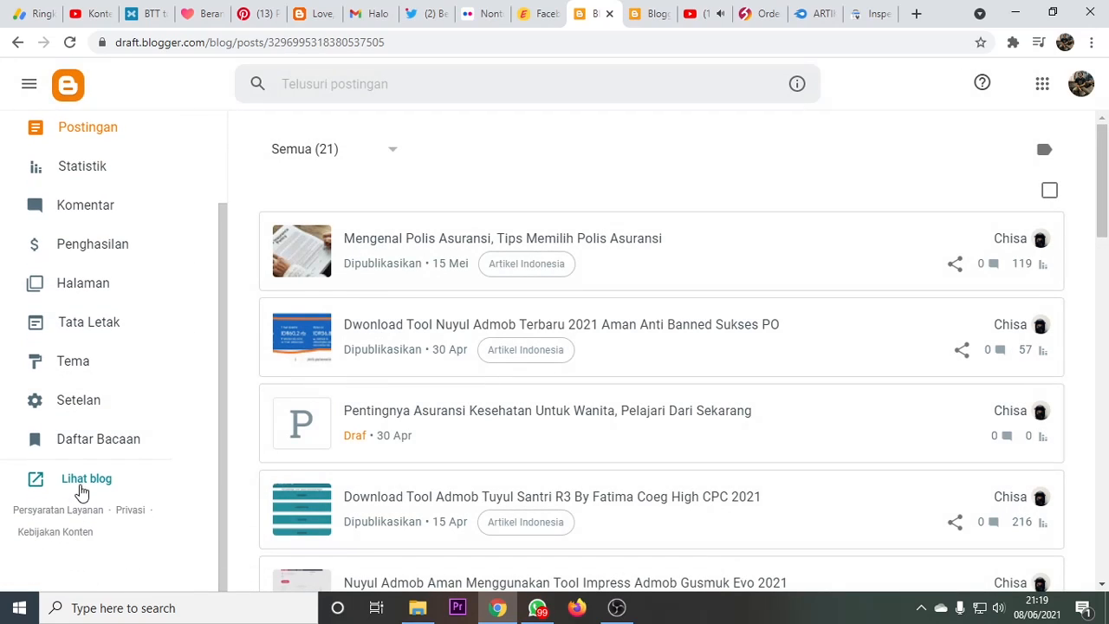
pyautogui.click(80, 481)
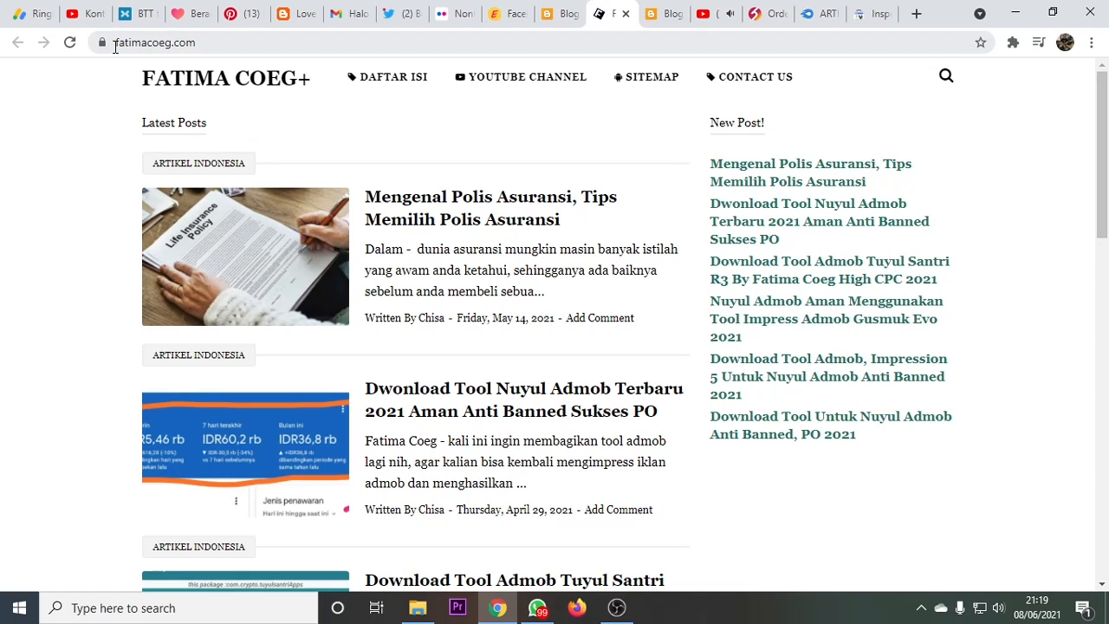
# - Replace the www prefix in the fatimacoeg.com address with the example subdomain azis, without loading it
pyautogui.moveTo(197, 42); pyautogui.dragTo(117, 45)
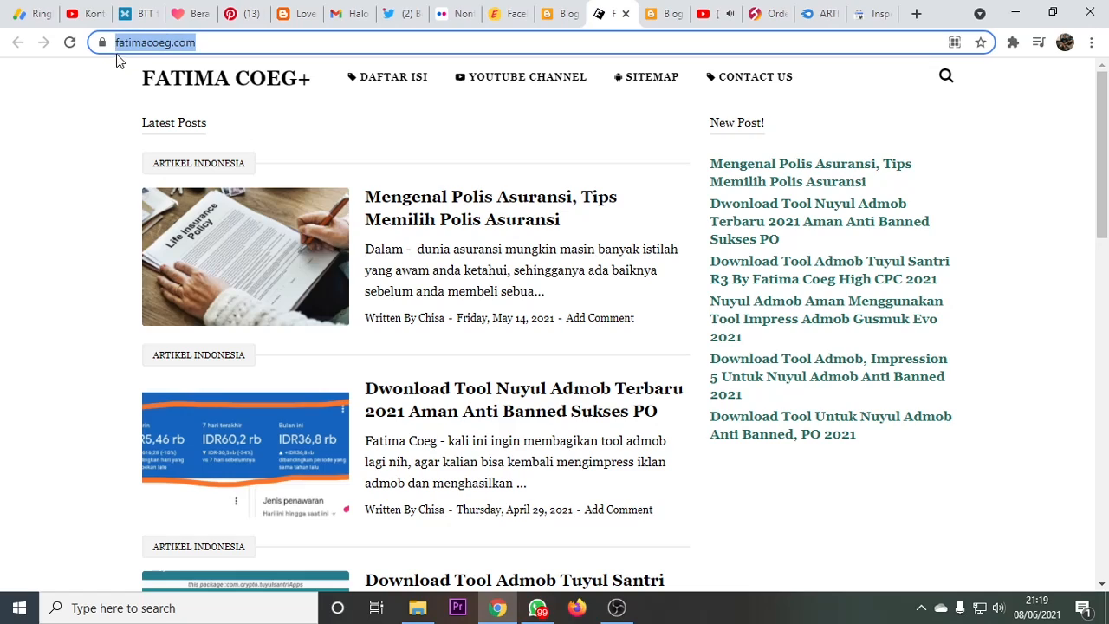
pyautogui.click(132, 46)
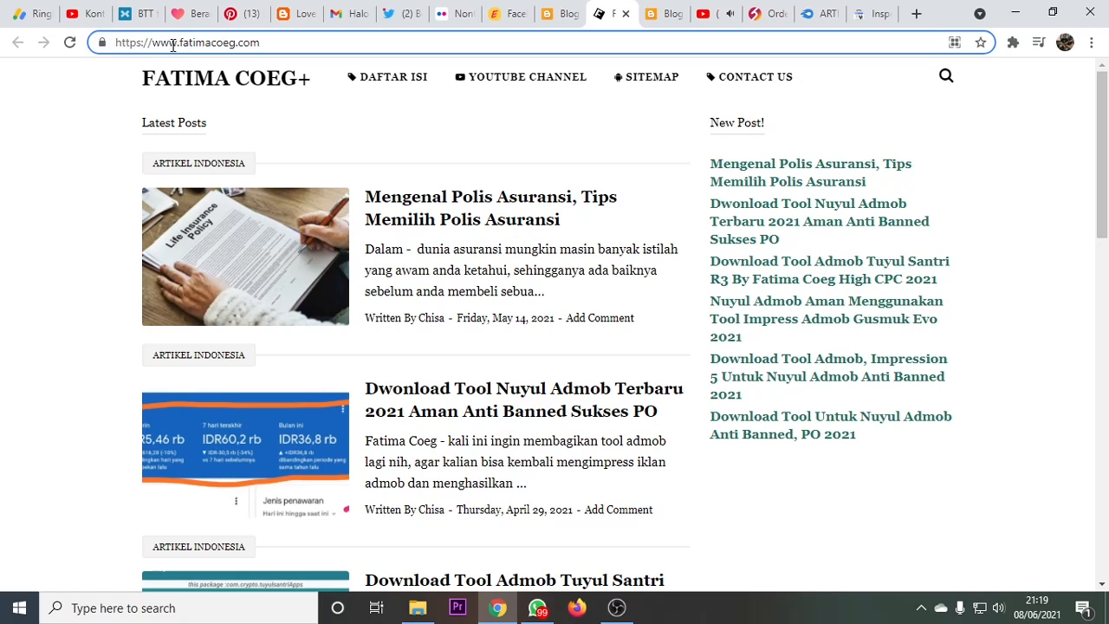
pyautogui.moveTo(177, 43); pyautogui.dragTo(155, 49)
pyautogui.press('BackSpace')
pyautogui.write('azis')
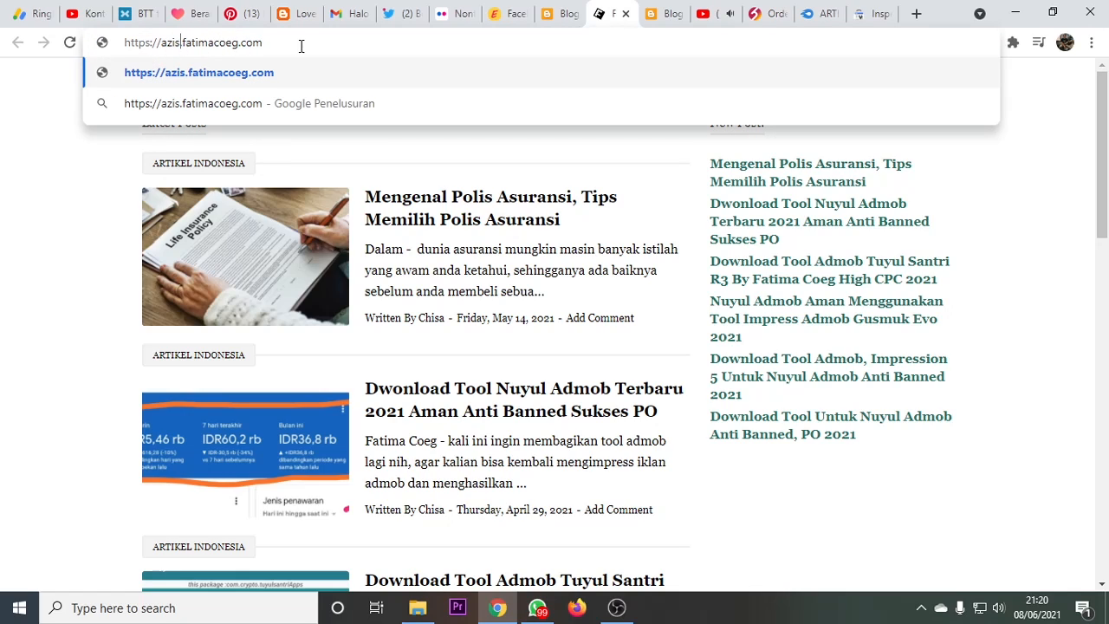
pyautogui.moveTo(162, 43); pyautogui.dragTo(272, 41)
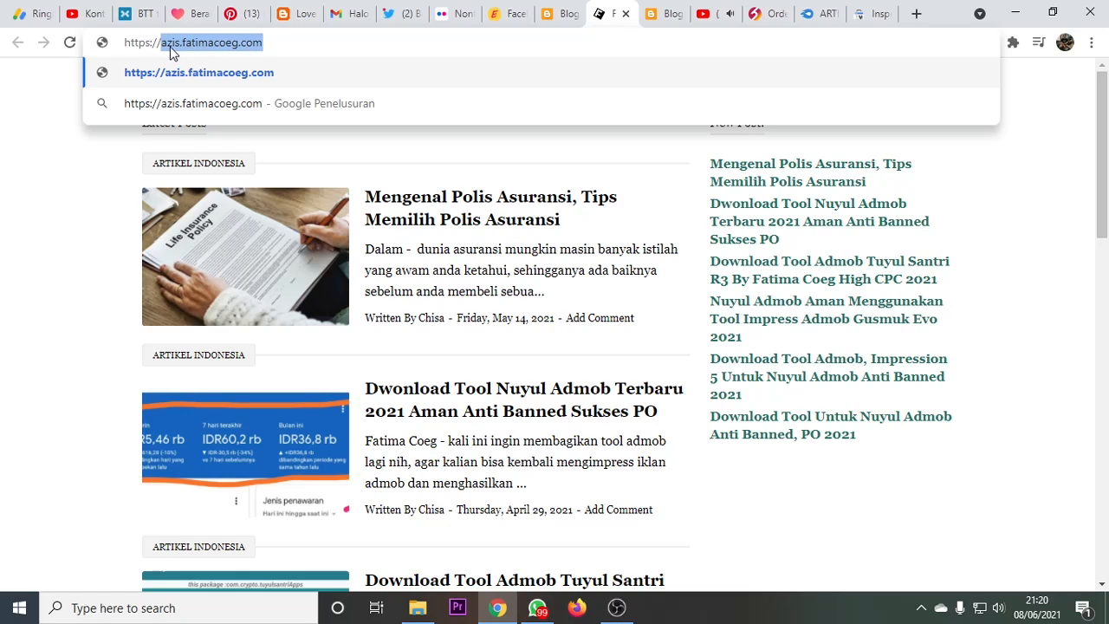
pyautogui.click(160, 46)
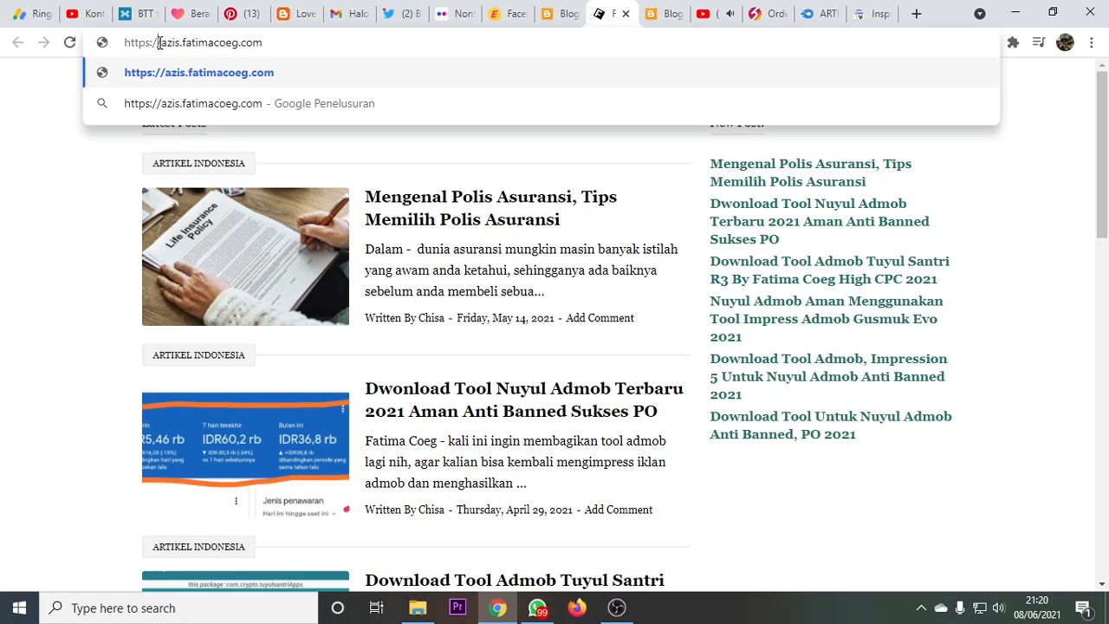
pyautogui.moveTo(159, 43); pyautogui.dragTo(124, 44)
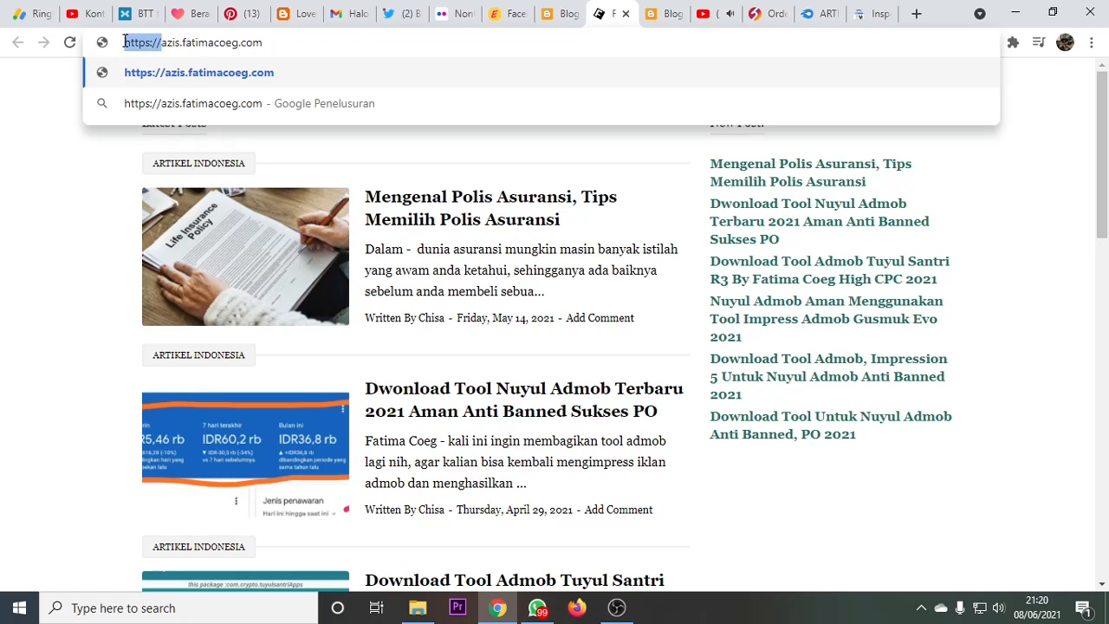
pyautogui.press('BackSpace')
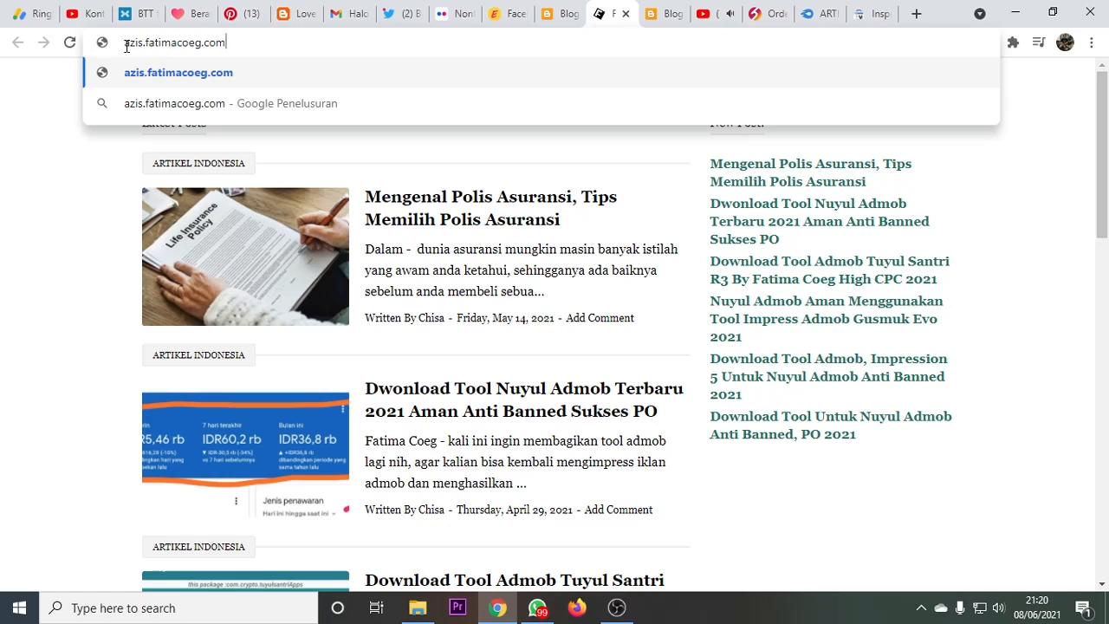
pyautogui.moveTo(125, 46); pyautogui.dragTo(143, 44)
pyautogui.press('BackSpace')
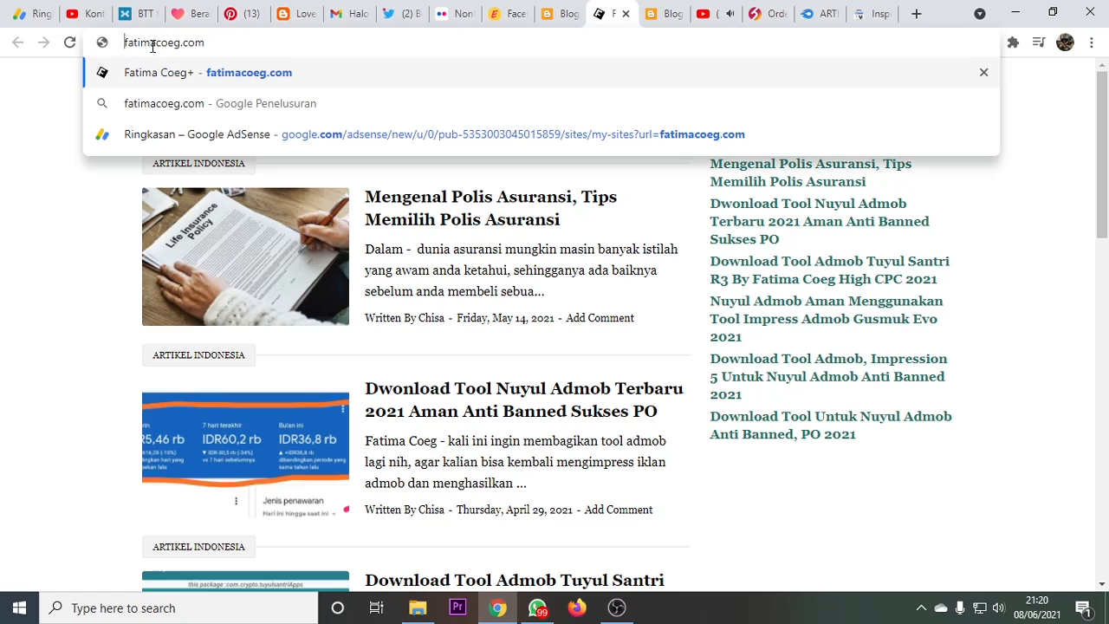
pyautogui.press('Return')
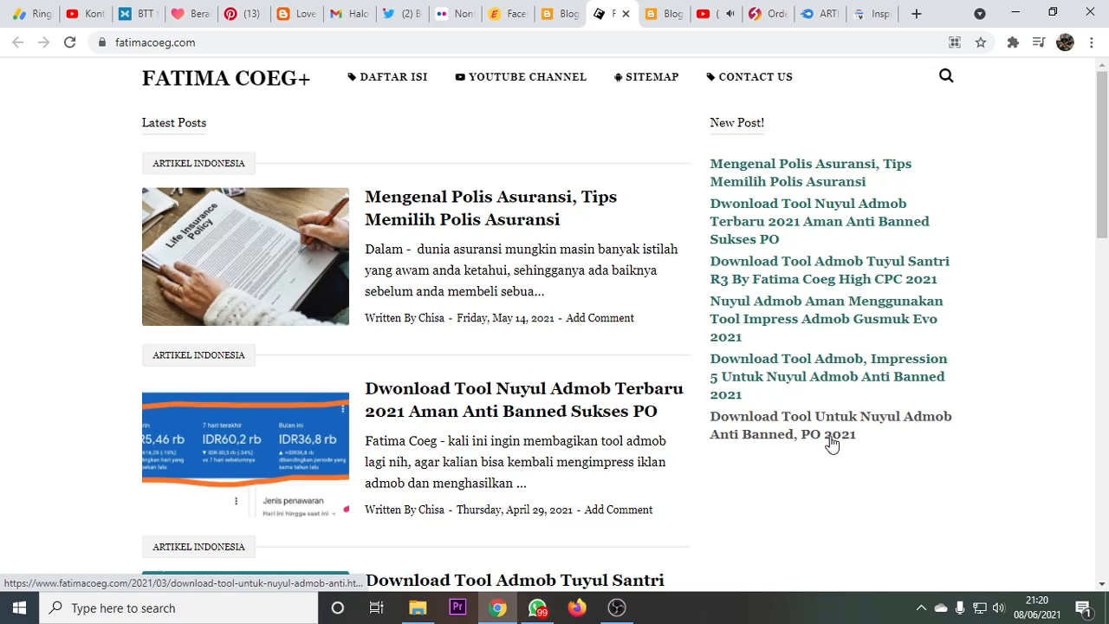
# - Close the Fatima Coeg+ site, switch Blogger to Blog Chisa and open its live site
pyautogui.click(626, 14)
pyautogui.scroll(1, 49, 132)
pyautogui.scroll(2, 49, 131)
pyautogui.click(173, 138)
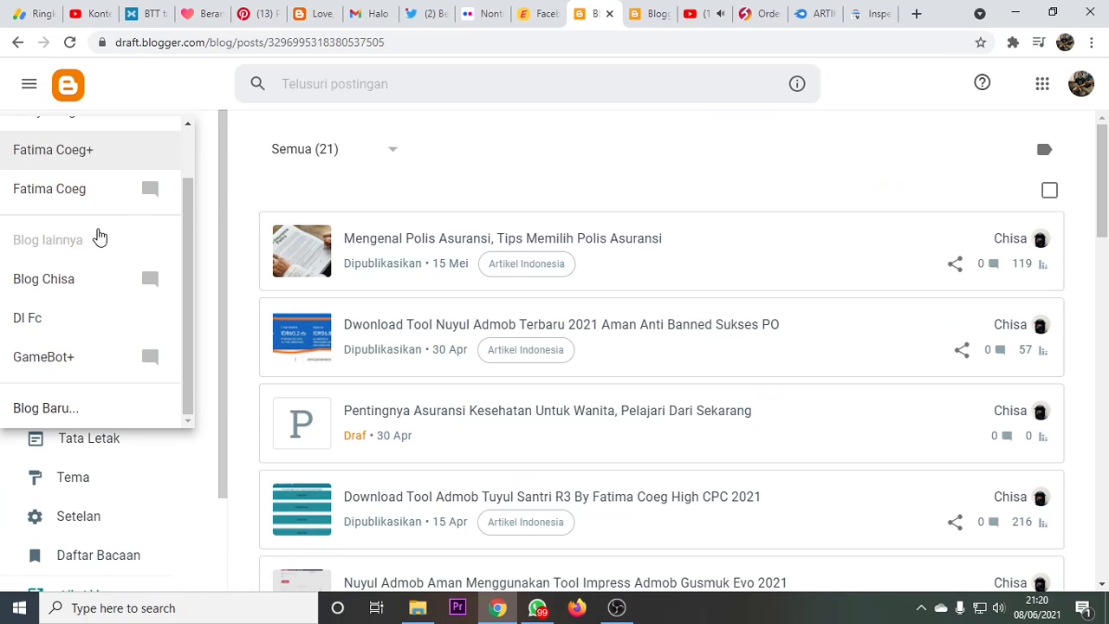
pyautogui.click(54, 286)
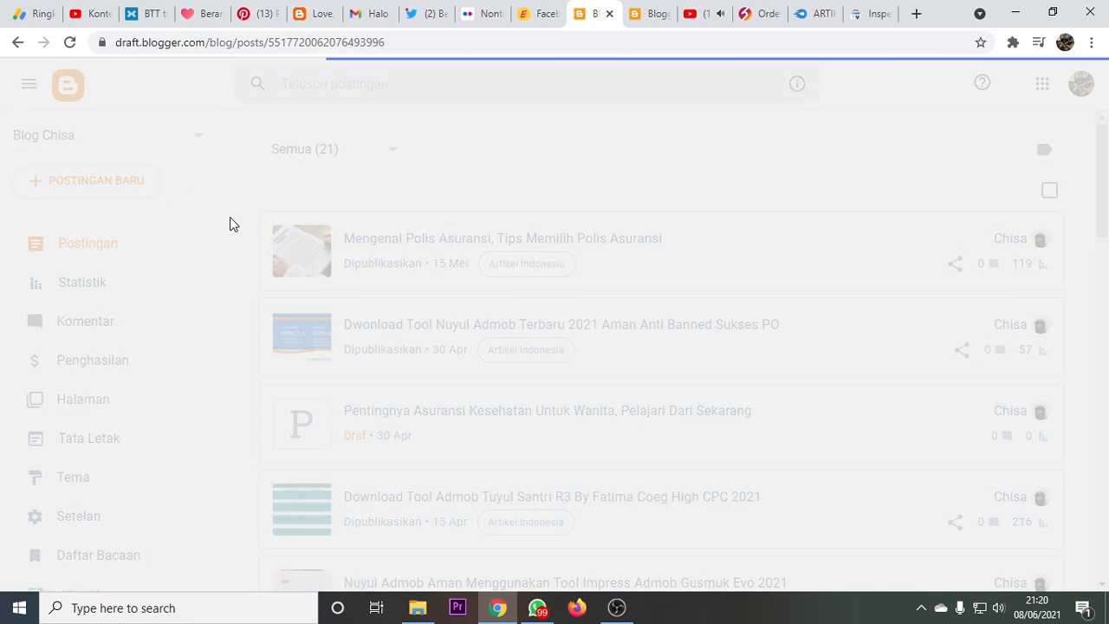
pyautogui.scroll(-2, 106, 448)
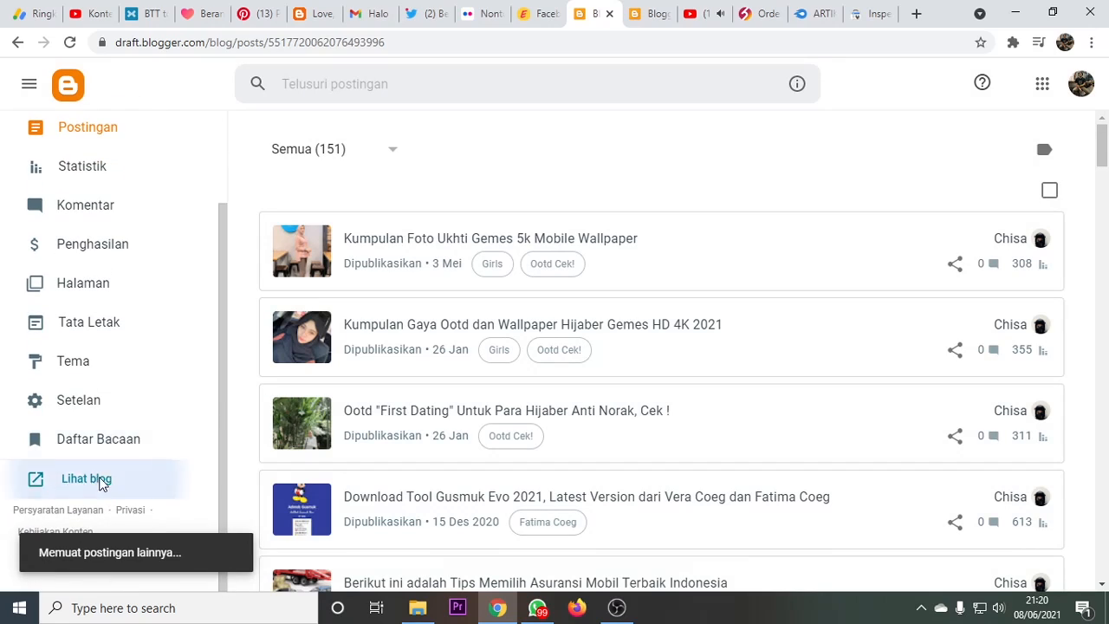
pyautogui.click(98, 482)
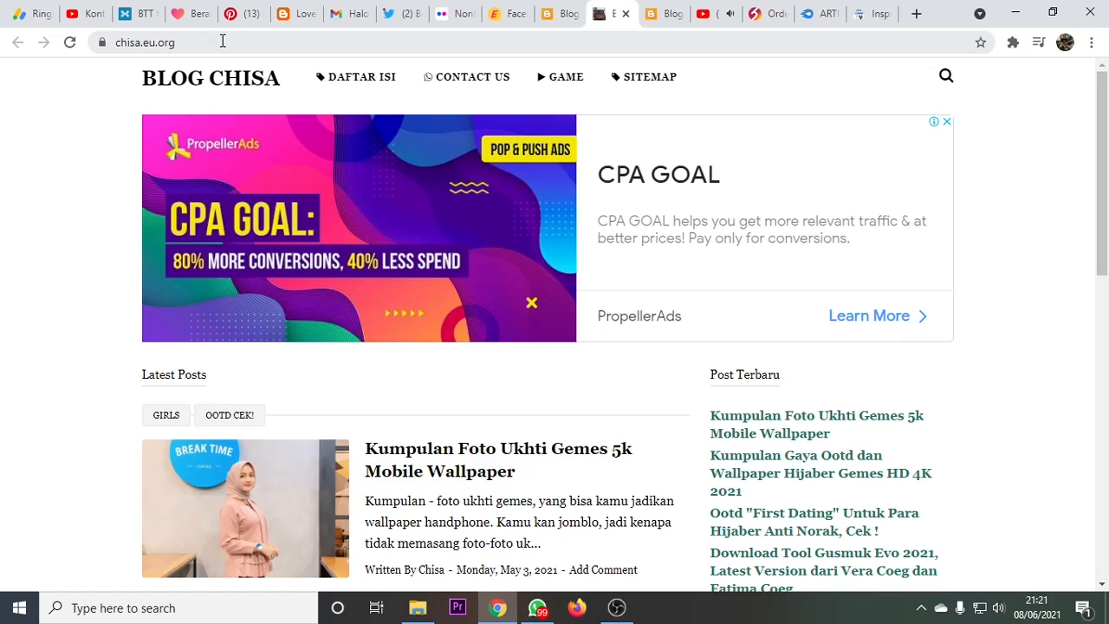
# - Examine the Blog Chisa home page, including its chisa.eu.org address, post list and ad placements
pyautogui.scroll(-15, 210, 426)
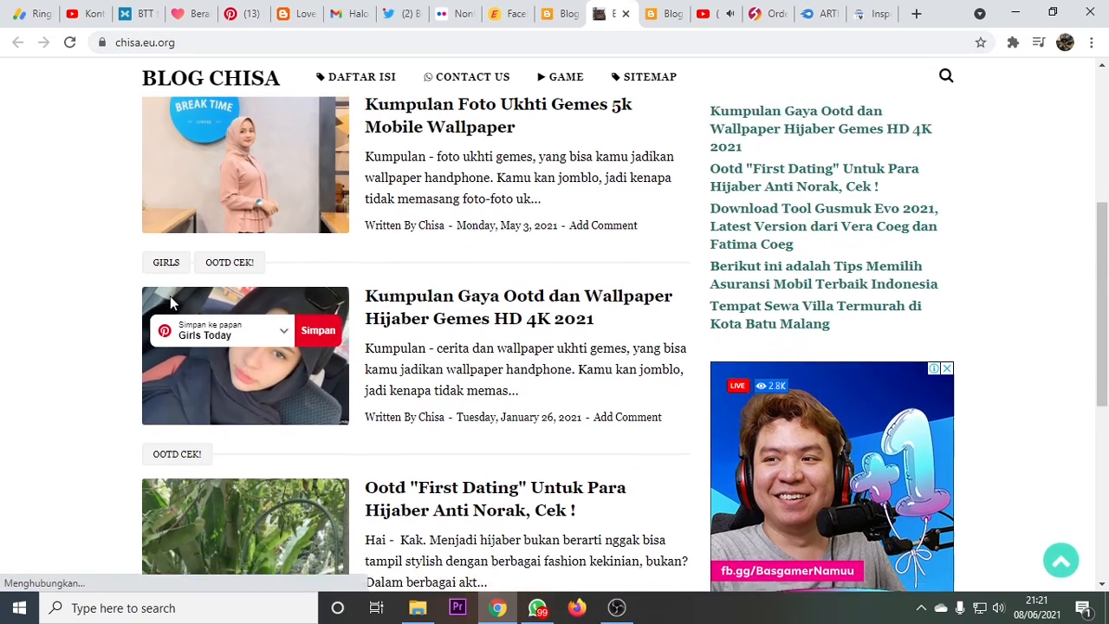
pyautogui.scroll(2, 624, 312)
pyautogui.scroll(-2, 439, 354)
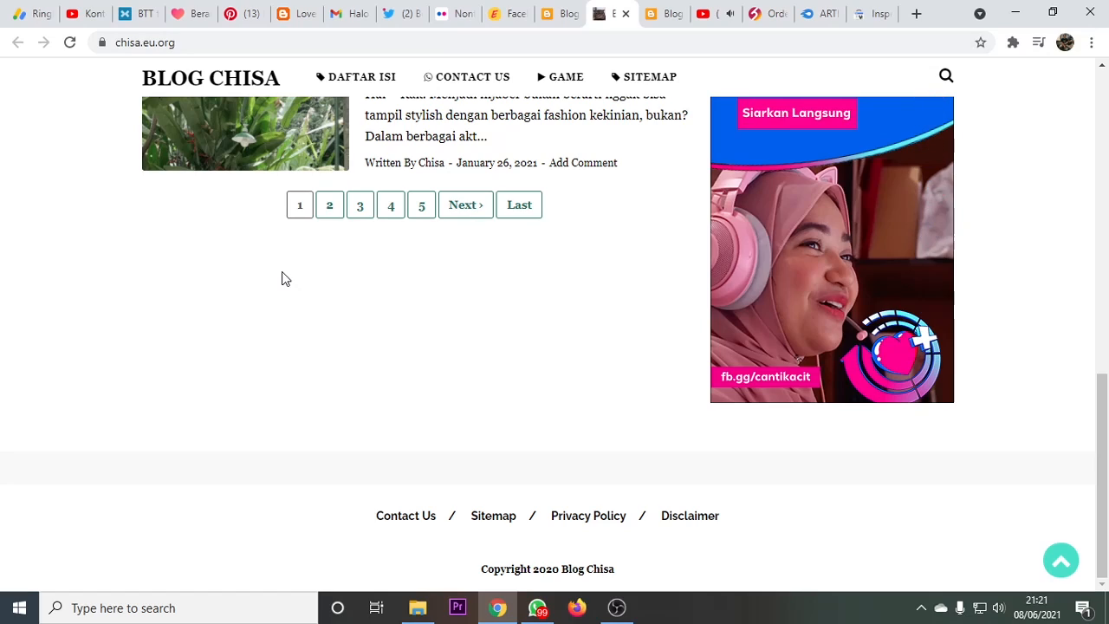
pyautogui.click(184, 49)
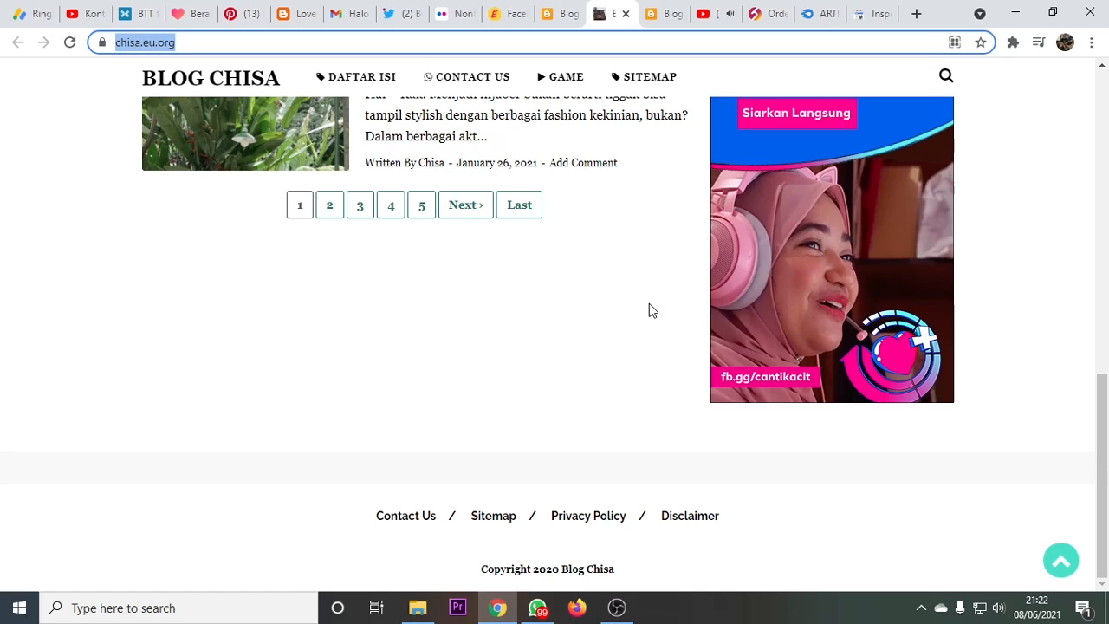
pyautogui.scroll(1, 659, 277)
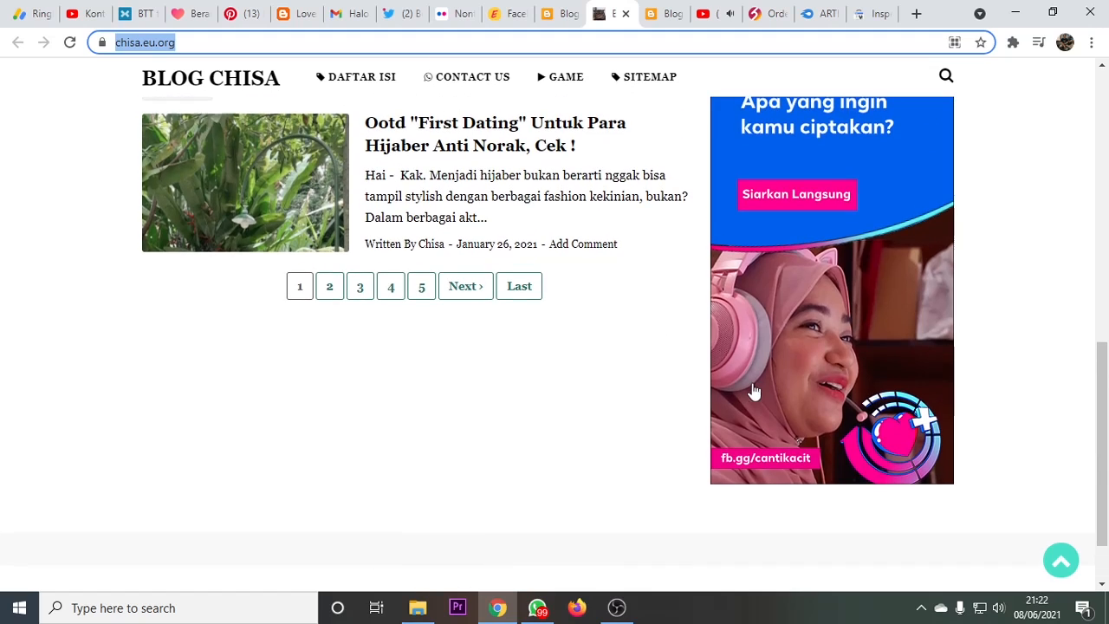
pyautogui.scroll(3, 604, 404)
pyautogui.scroll(-3, 854, 228)
pyautogui.scroll(2, 760, 262)
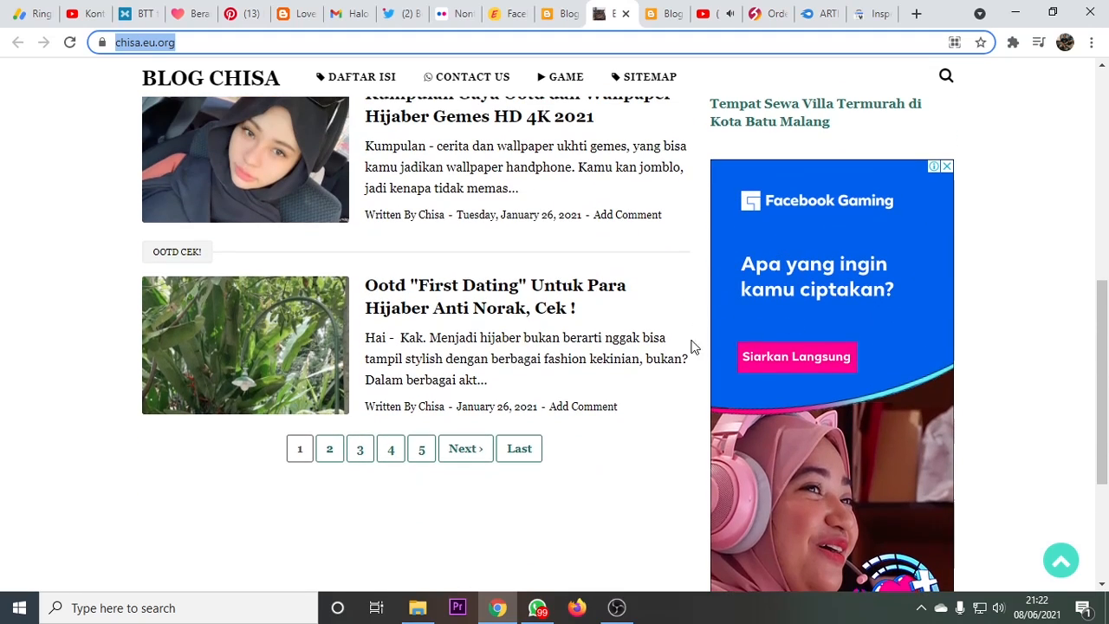
pyautogui.scroll(-3, 659, 347)
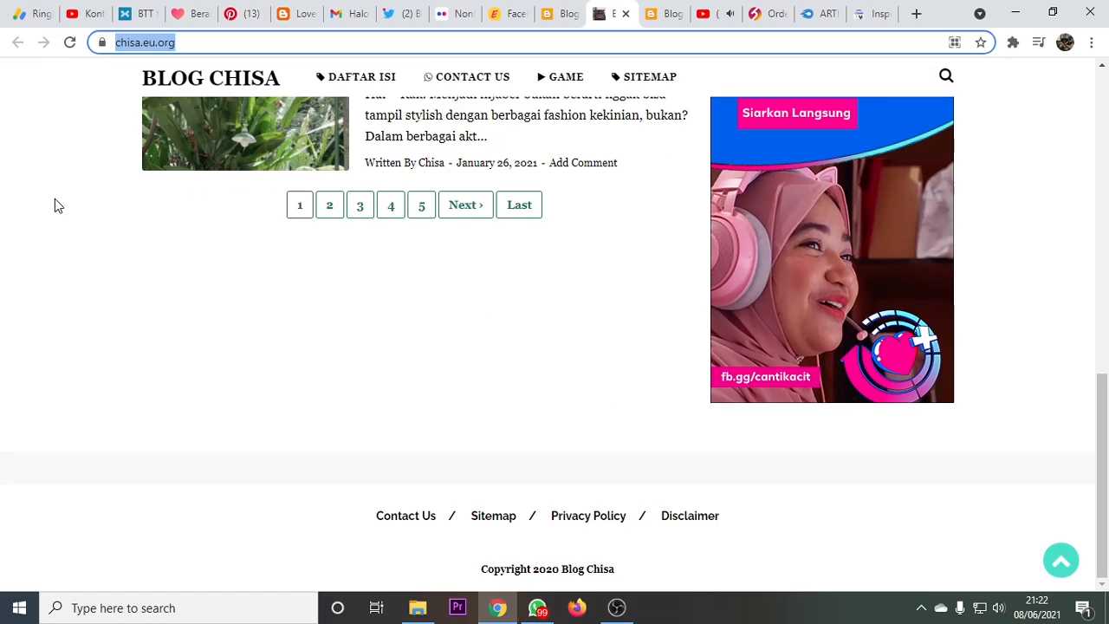